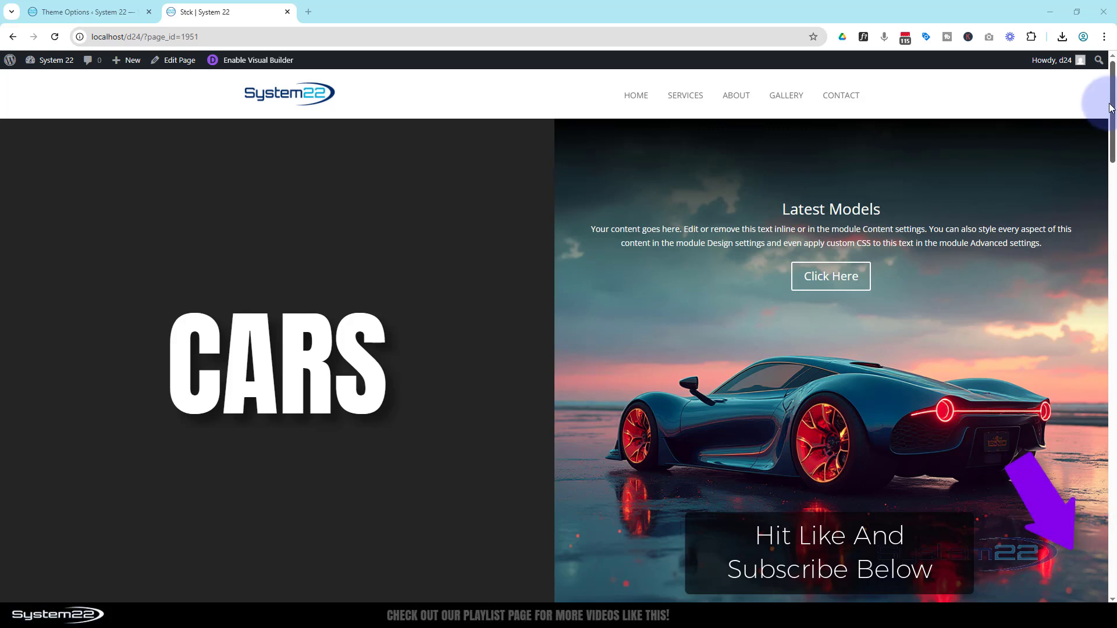
Step: Create a new page titled StackPage and start building it from scratch with the Divi Builder
left_click_drag(1112, 103, 1101, 527)
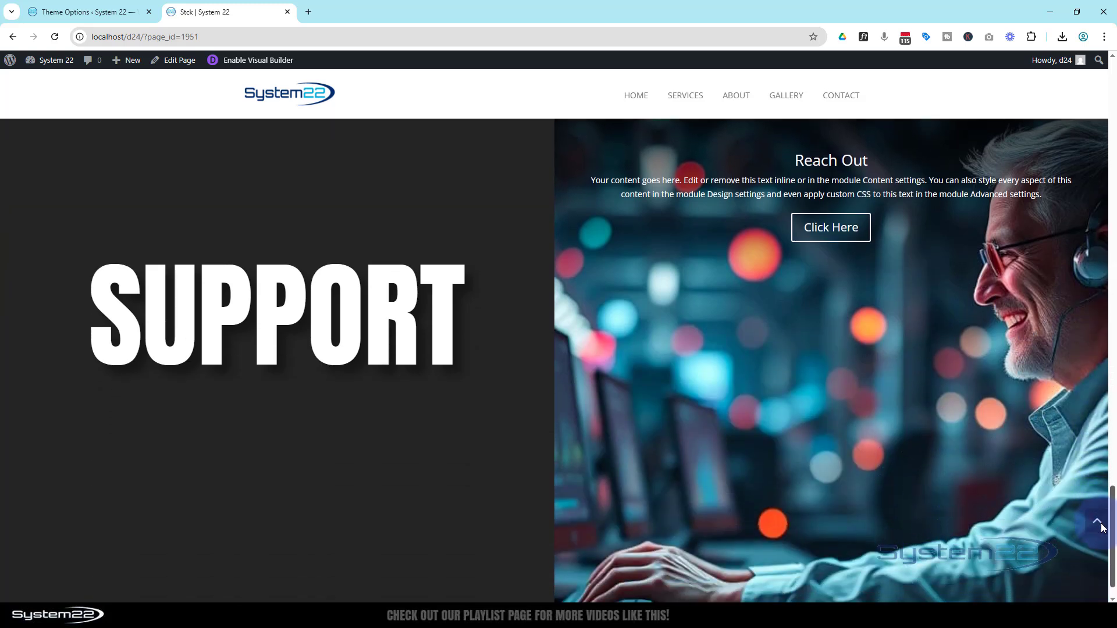
left_click(1105, 524)
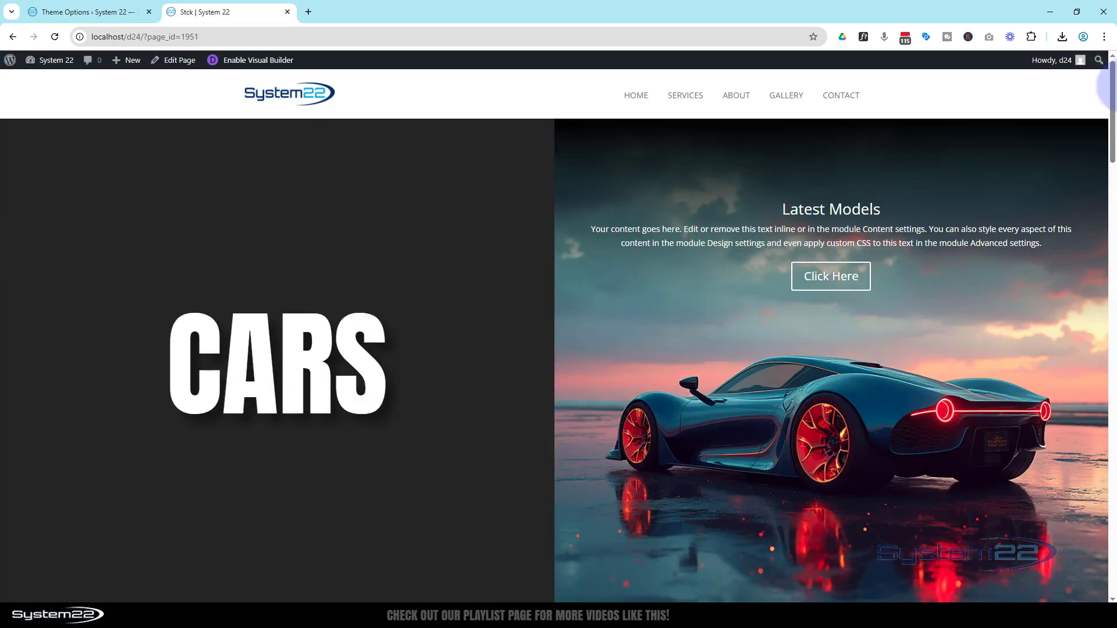
mouse_move(122, 66)
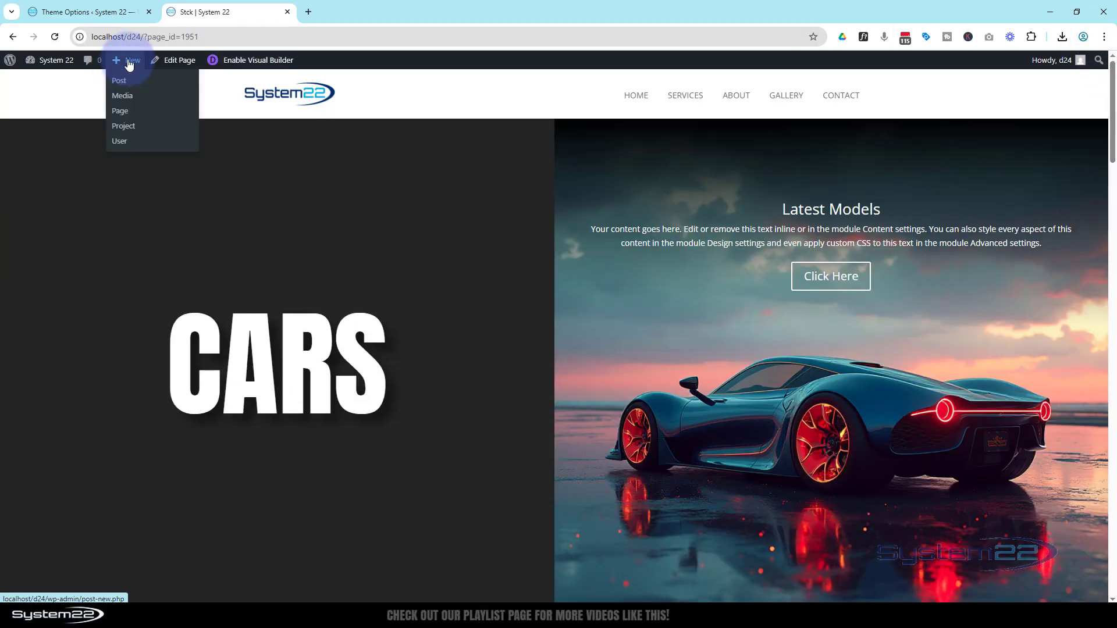
middle_click(123, 111)
left_click(346, 16)
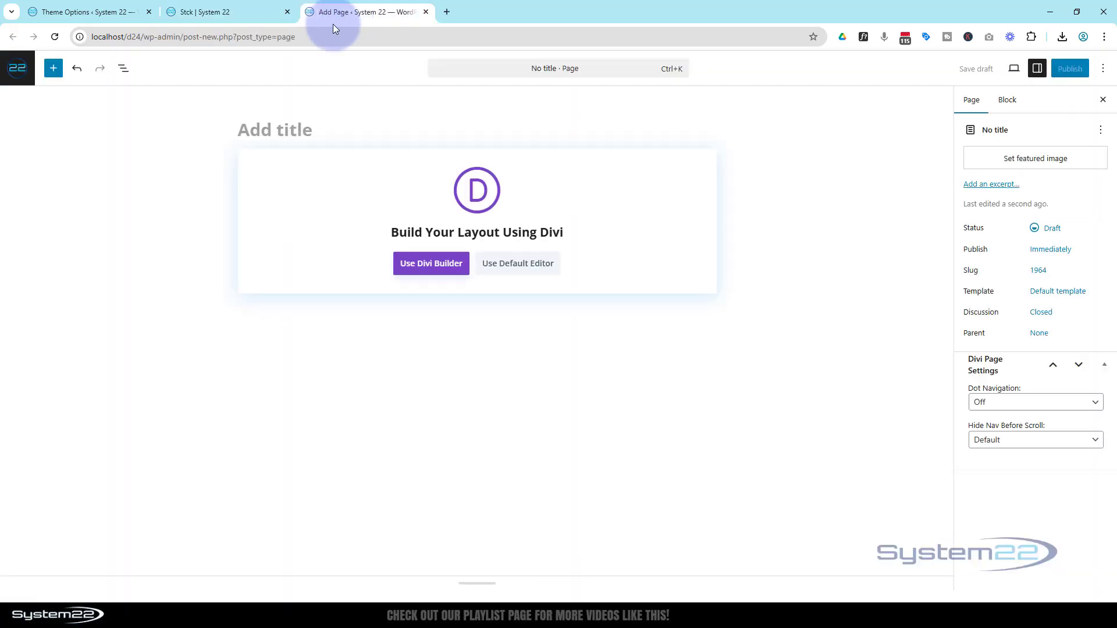
type("StackPage")
left_click(412, 260)
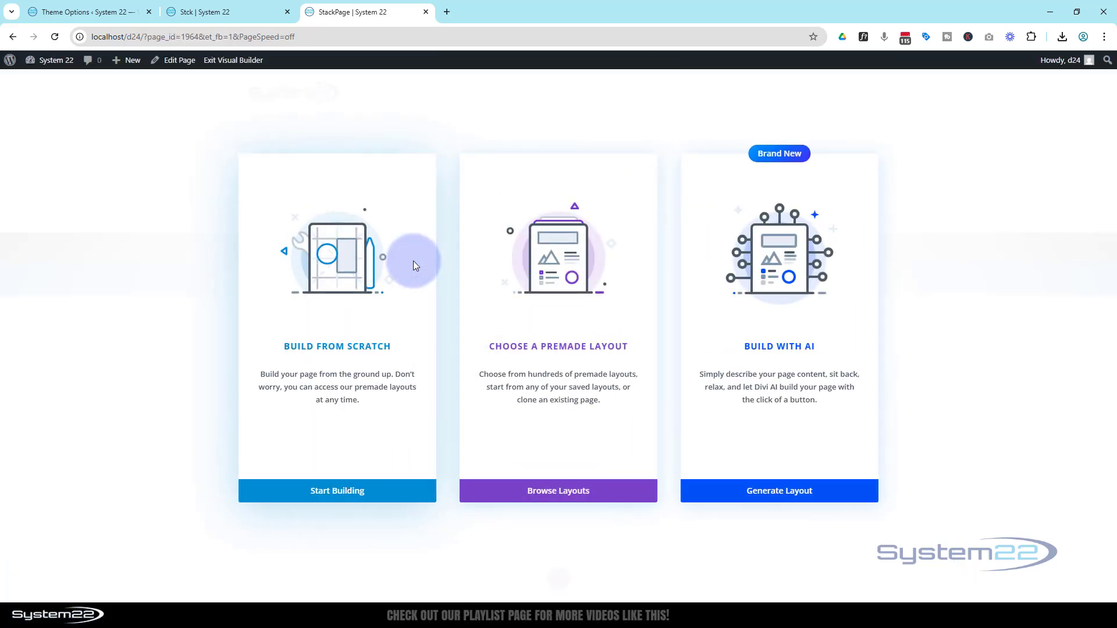
left_click(372, 494)
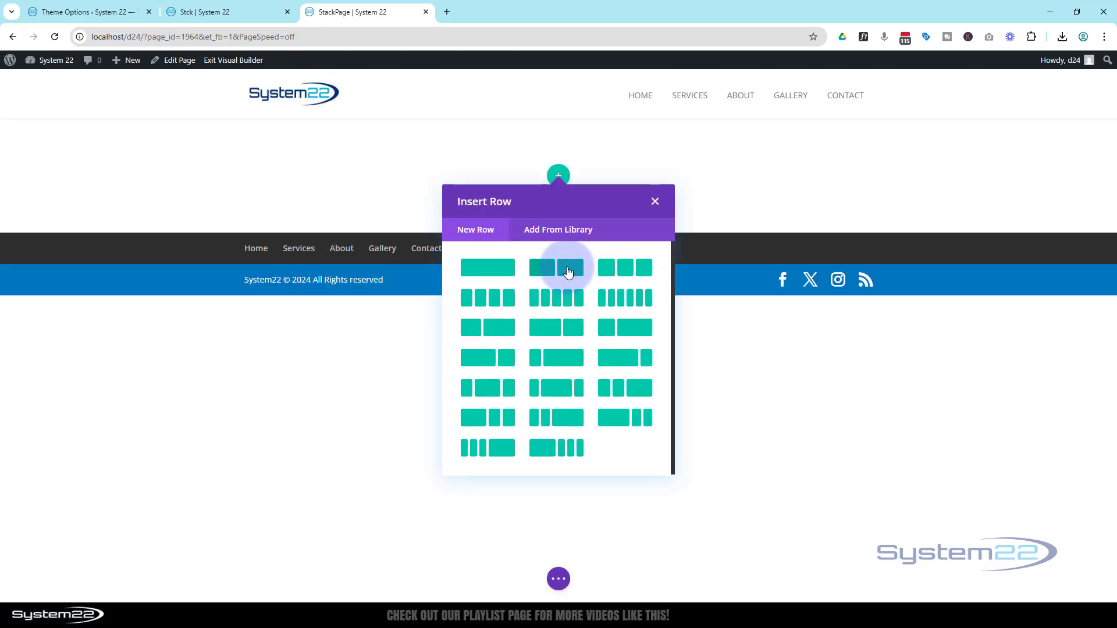
Step: Insert a row with two equal columns and add a Heading module reading "Cars" to its first column
left_click(567, 272)
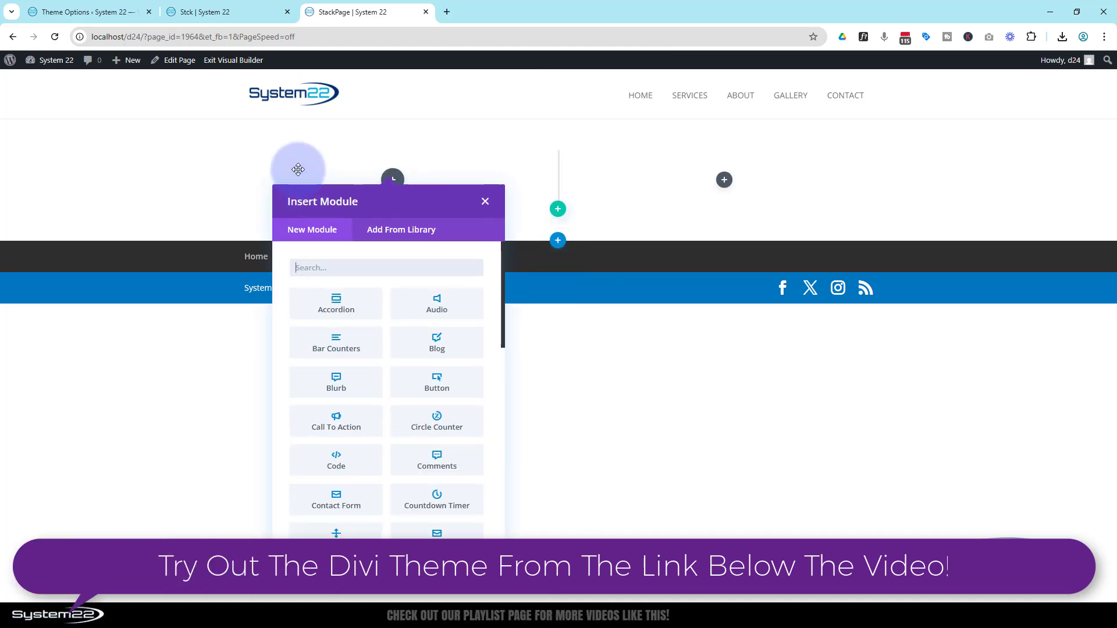
scroll(381, 415, "down", 4)
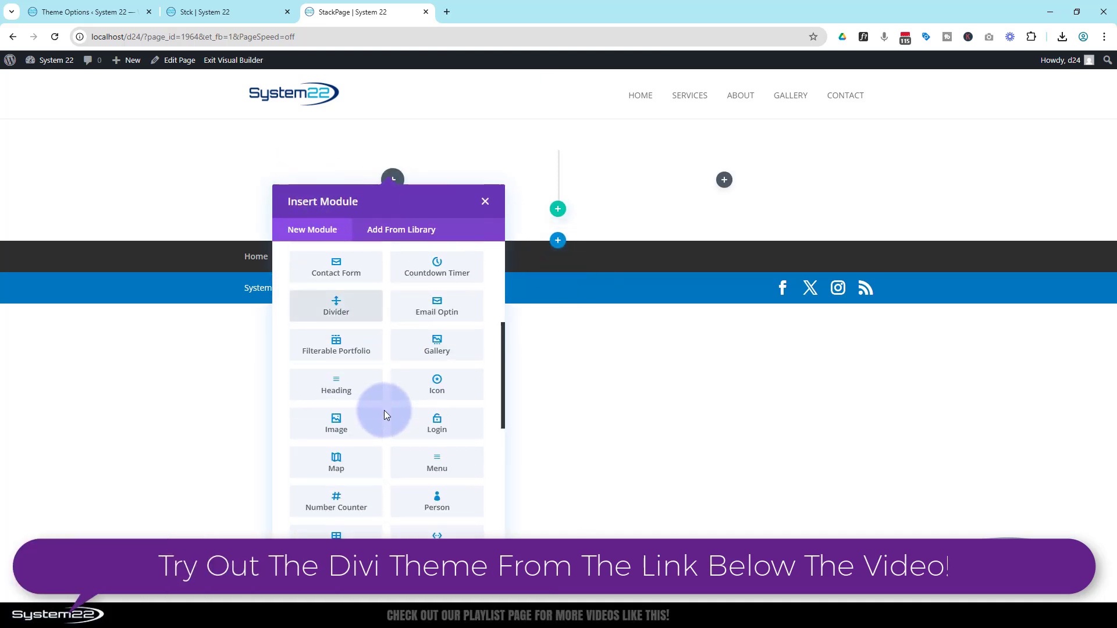
scroll(384, 414, "down", 2)
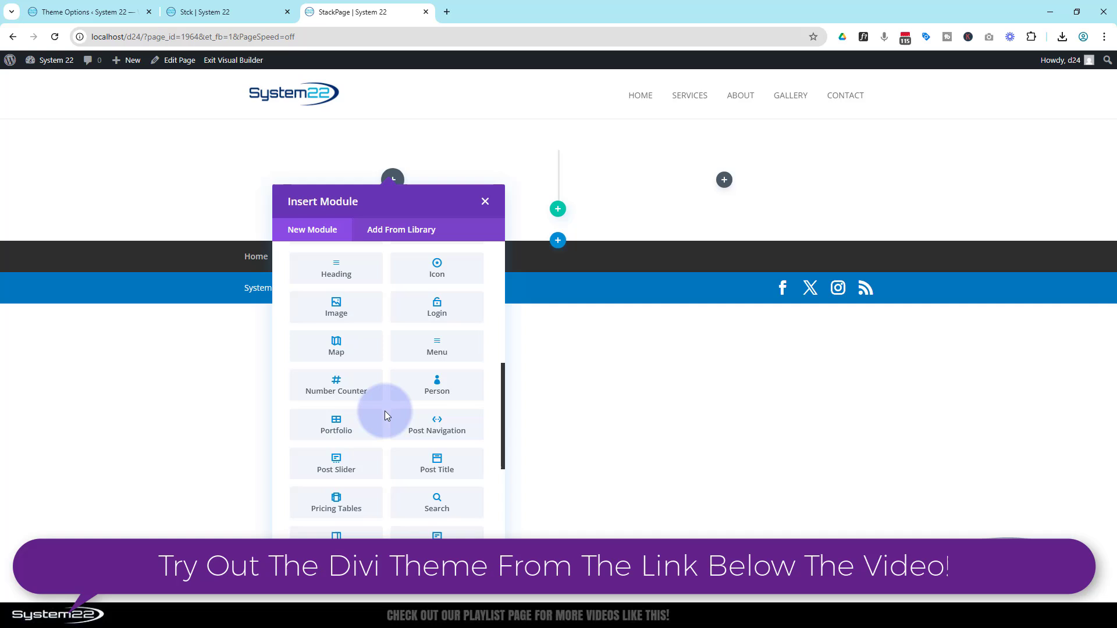
left_click(363, 275)
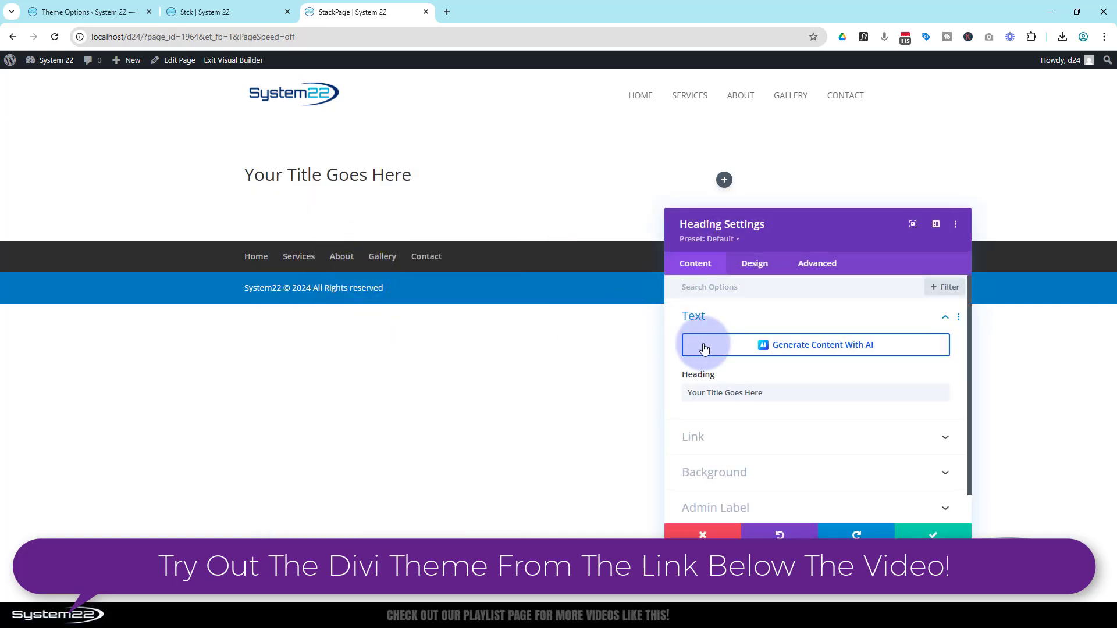
left_click_drag(765, 393, 682, 389)
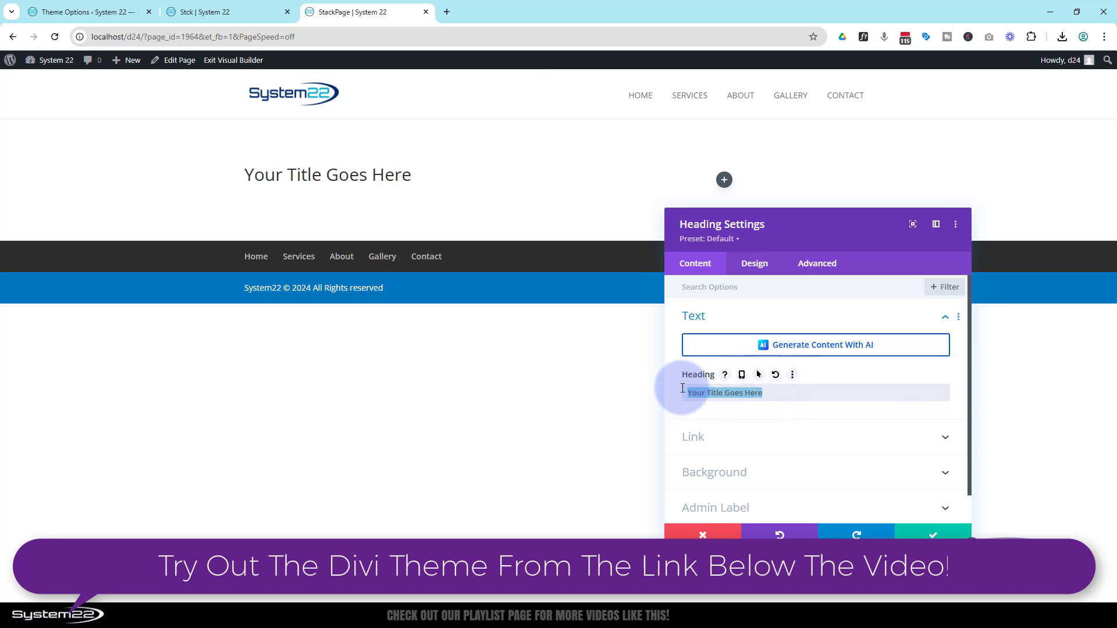
type("Cars")
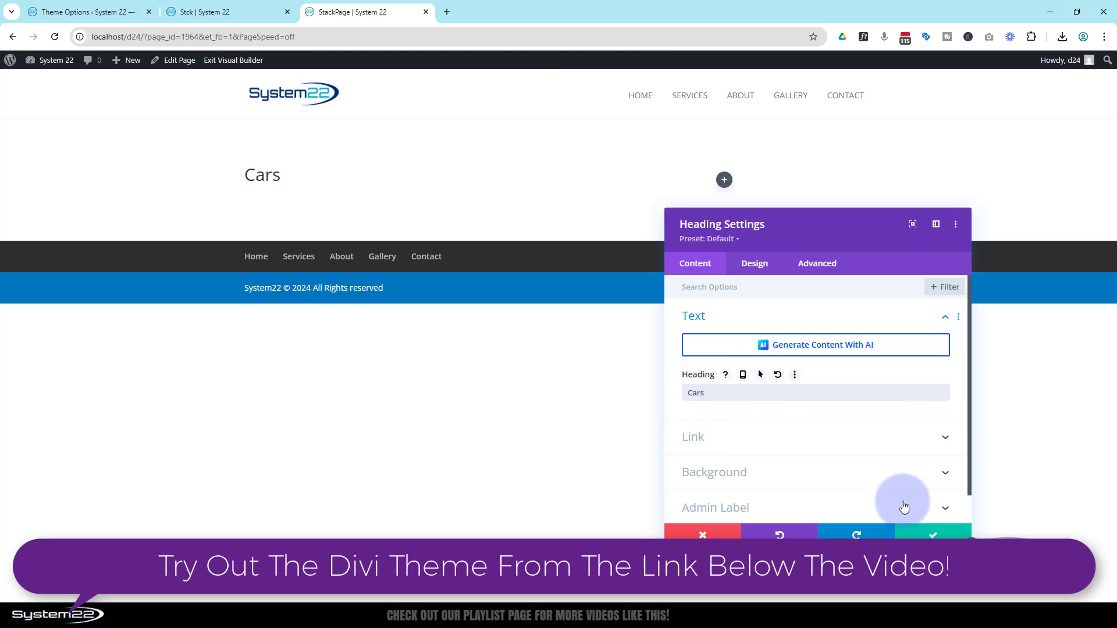
left_click(931, 532)
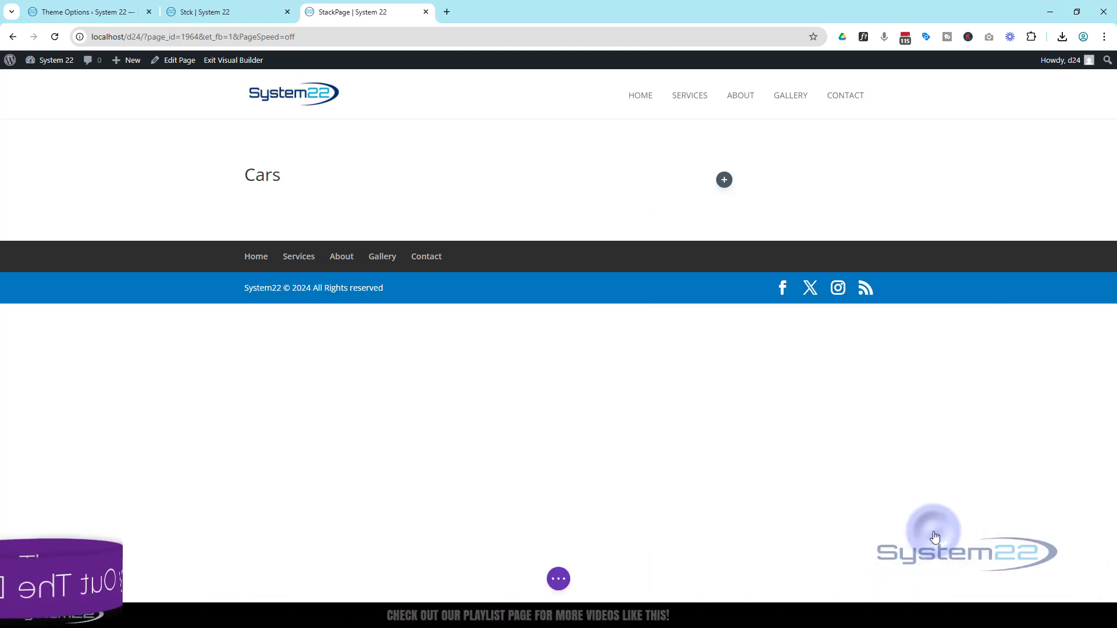
Step: Add a Call To Action module to the row's second column and title it "Latest Models"
left_click(723, 180)
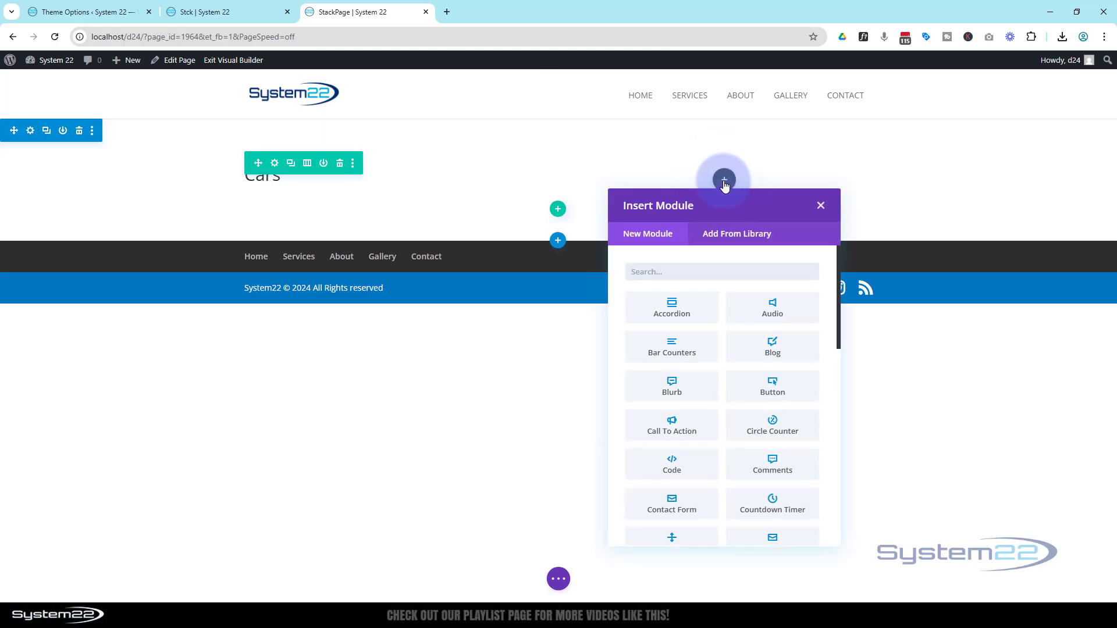
left_click(700, 431)
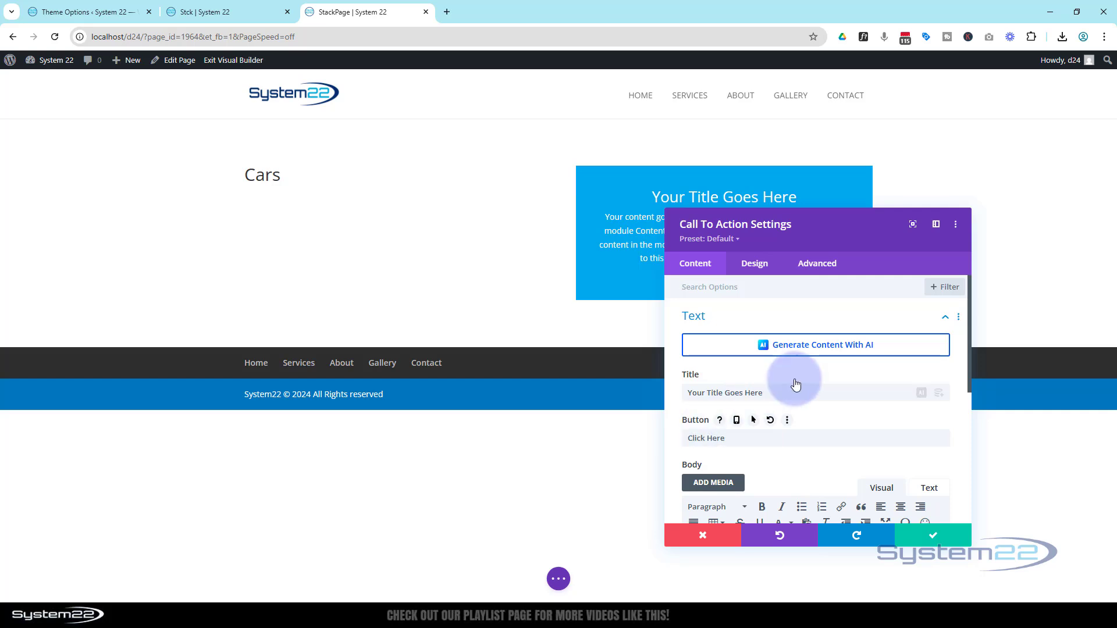
triple_click(773, 386)
type("Lat")
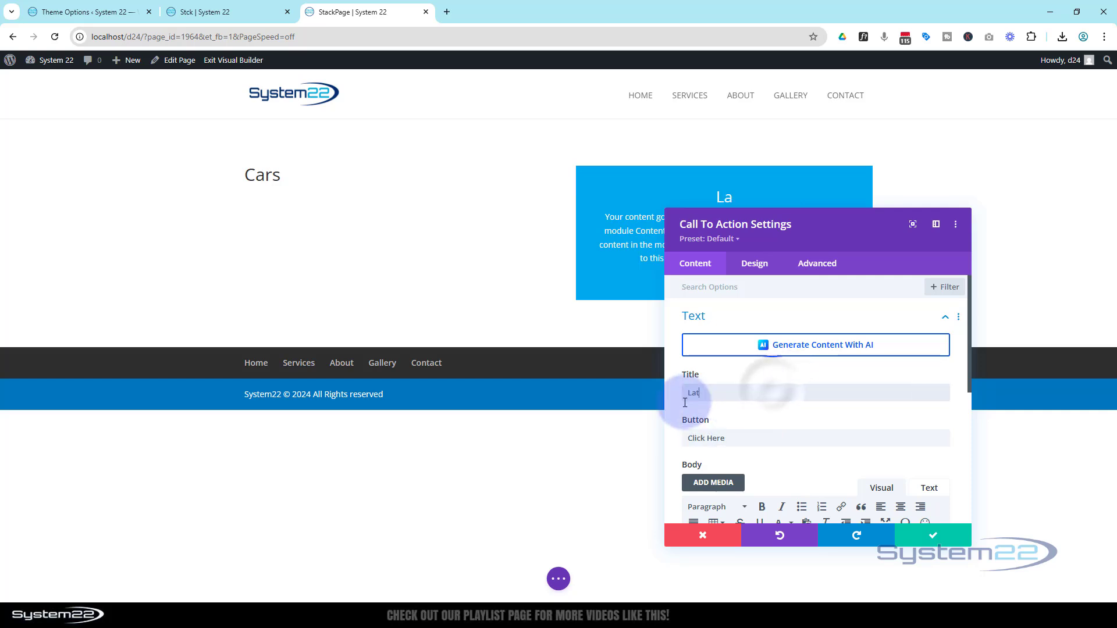
type("est Models")
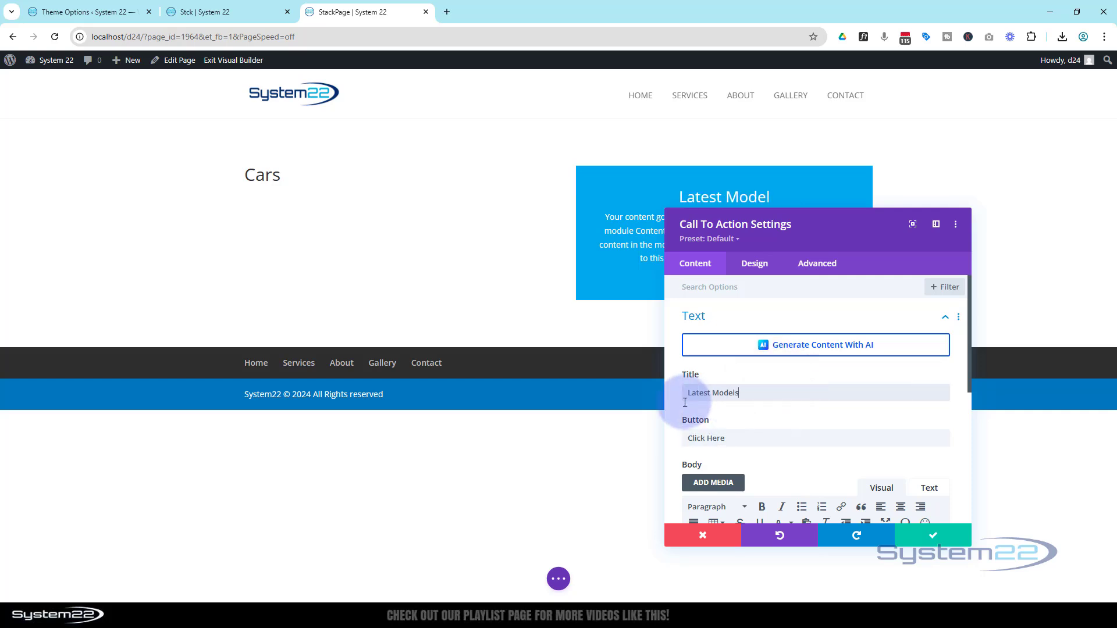
Step: Set the Call To Action's button link URL to #, keep its target in the same window, and save the module
scroll(814, 395, "down", 2)
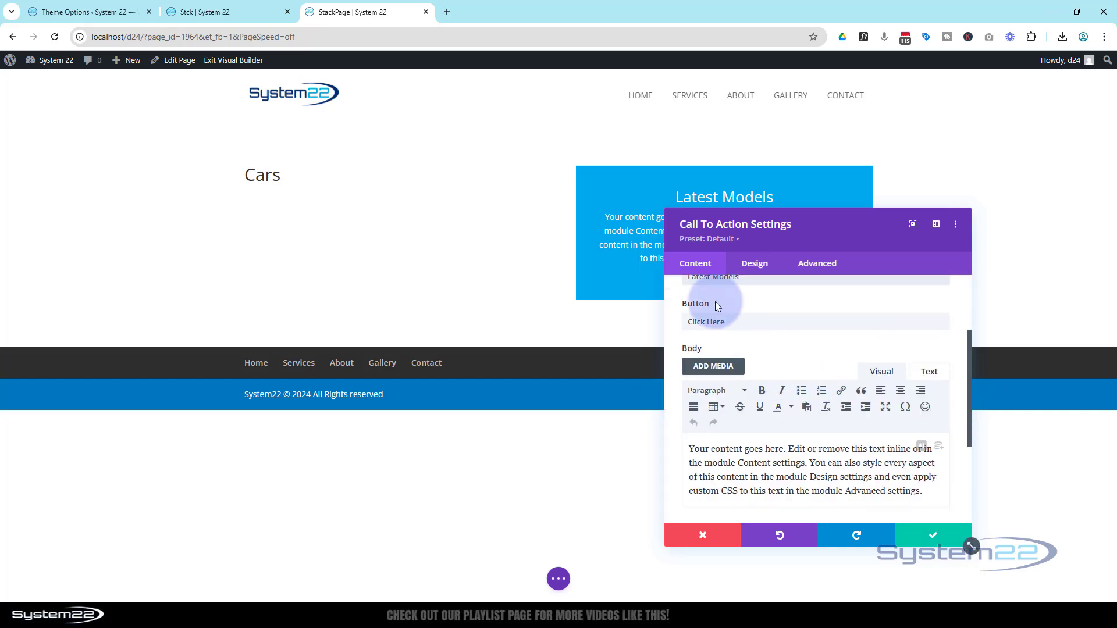
left_click_drag(783, 230, 309, 136)
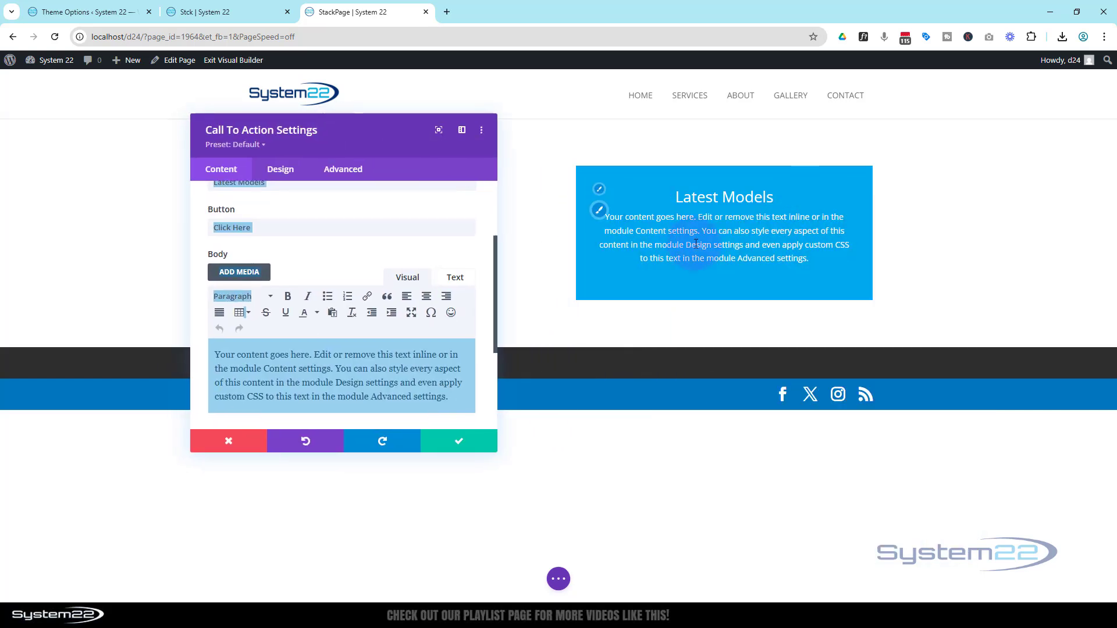
left_click(287, 259)
scroll(286, 259, "down", 1)
scroll(288, 256, "down", 2)
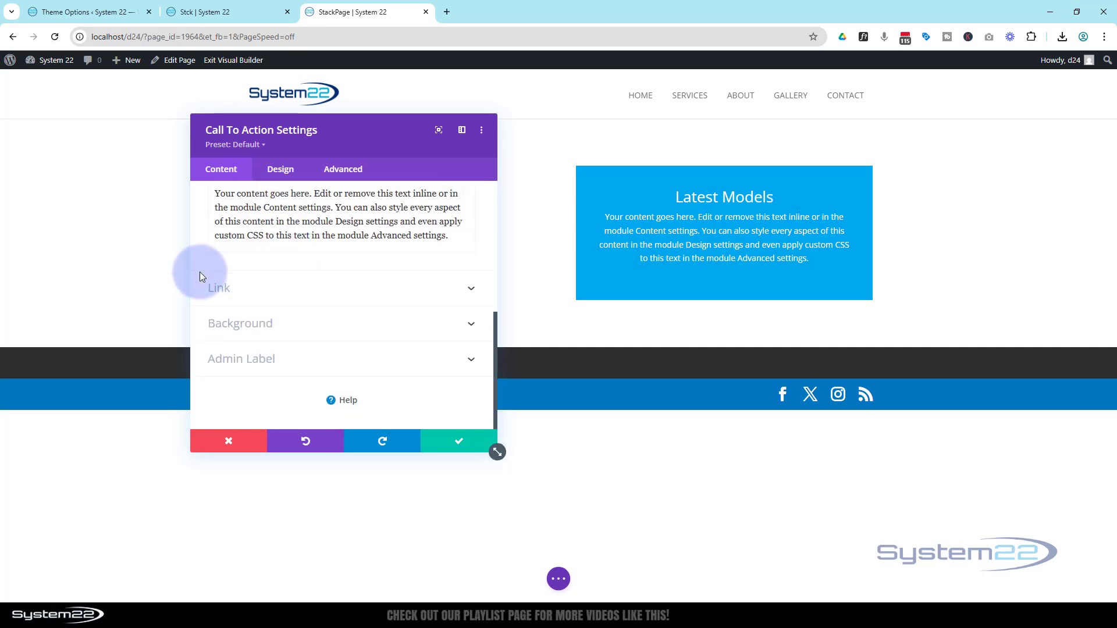
left_click(252, 285)
left_click(218, 240)
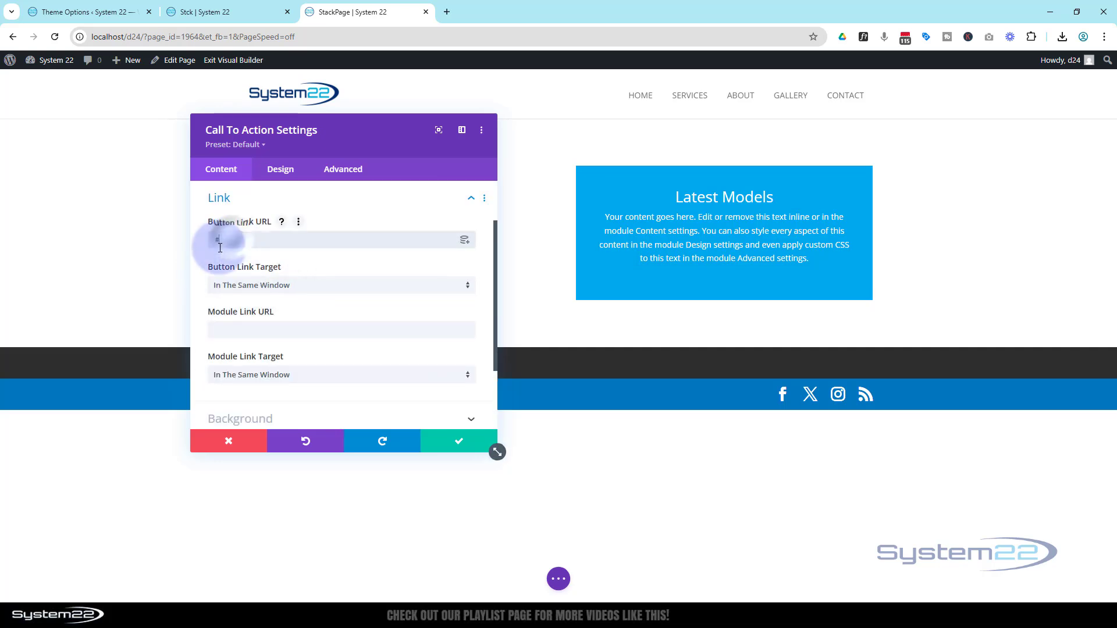
type("#")
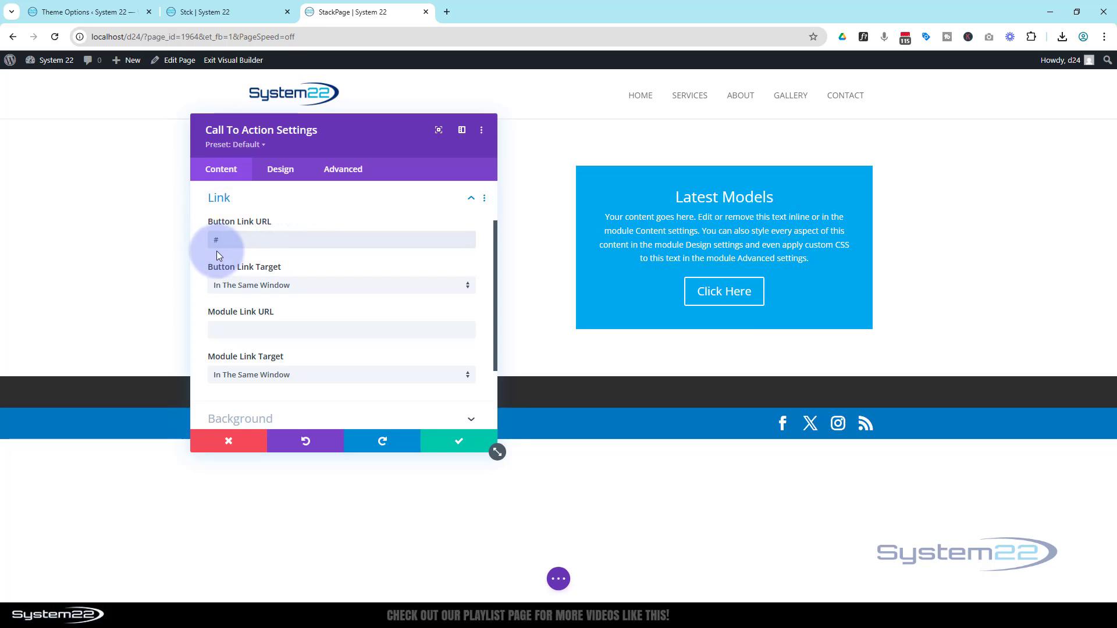
left_click(407, 239)
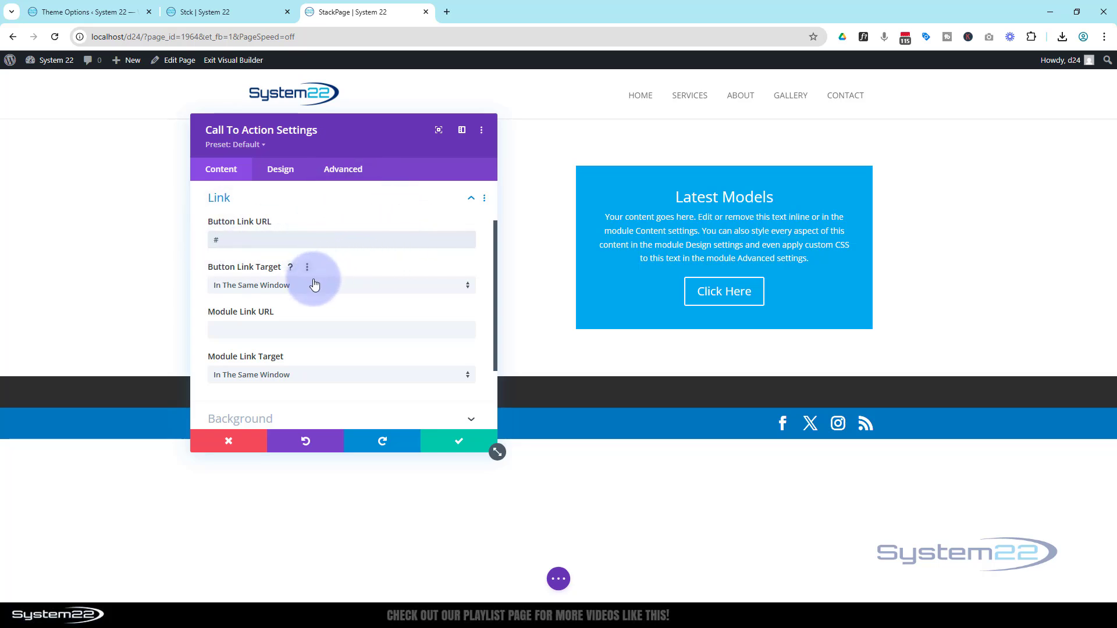
left_click(316, 286)
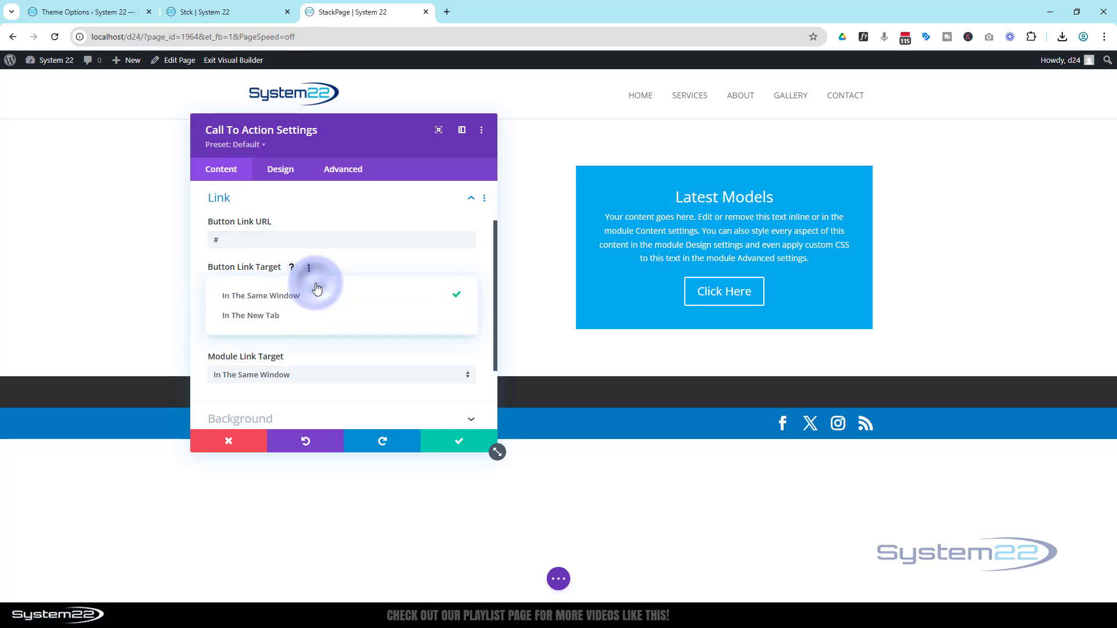
left_click(200, 289)
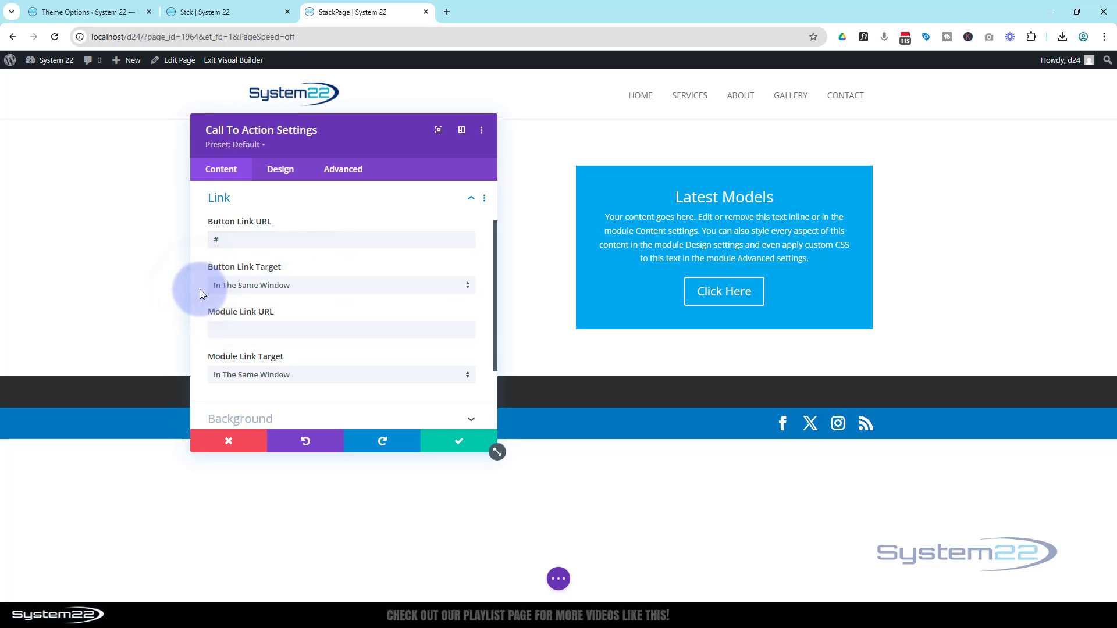
left_click(451, 442)
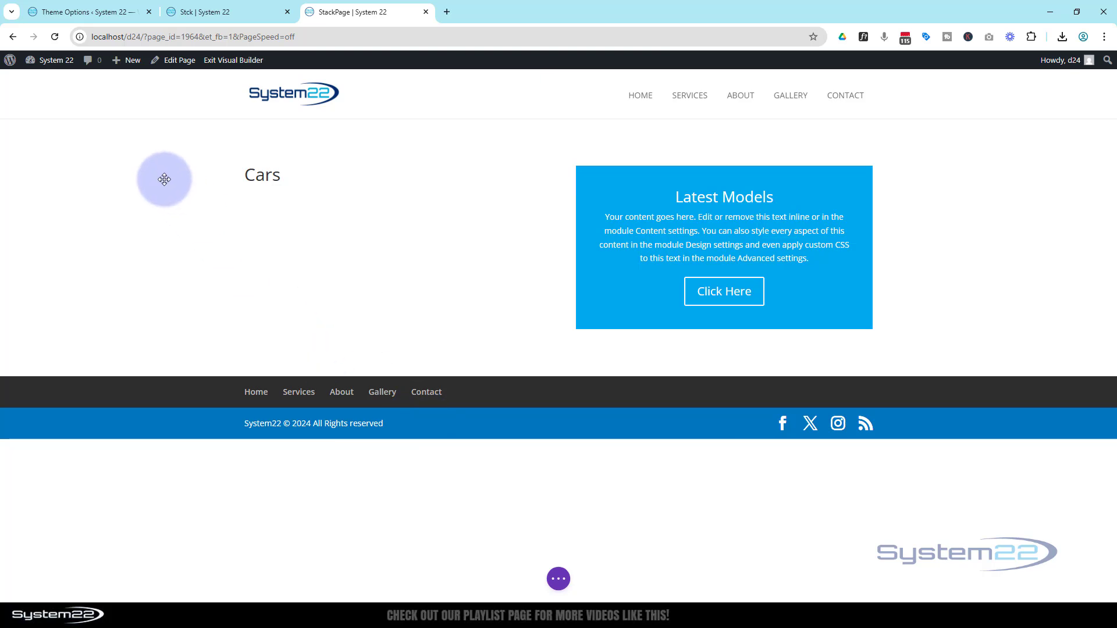
Step: Set the section's background colour to #242424
mouse_move(156, 176)
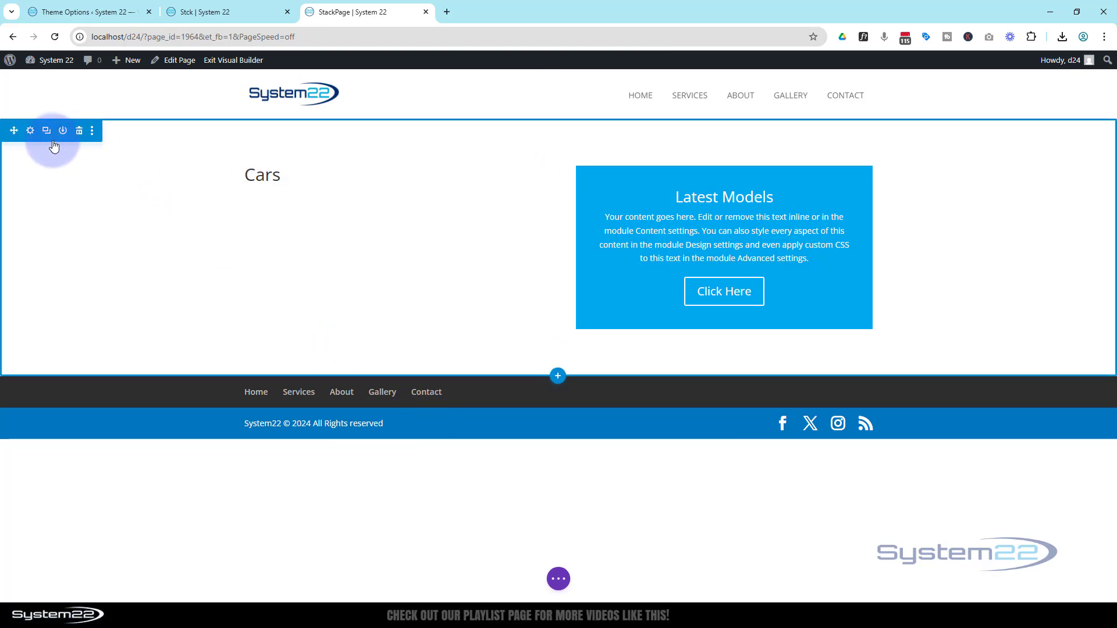
left_click(31, 133)
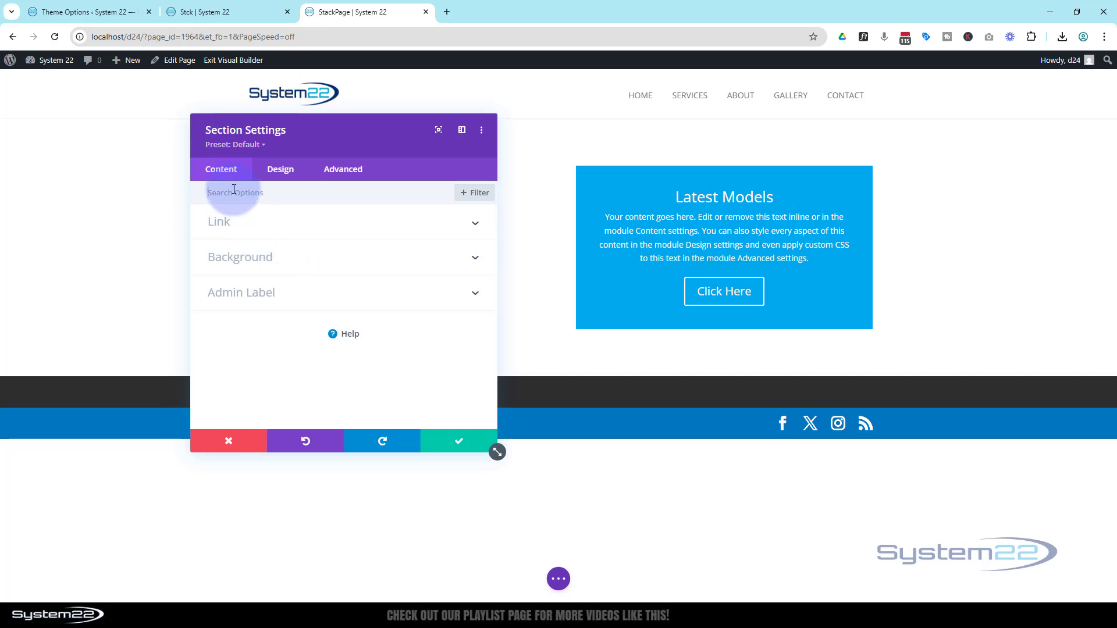
left_click(246, 264)
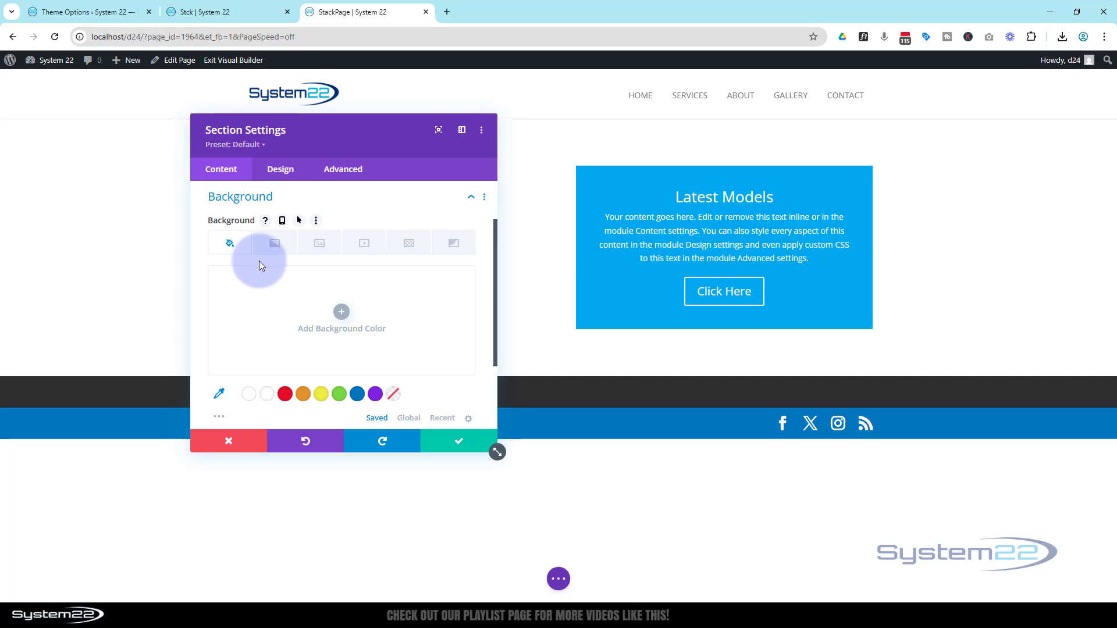
scroll(239, 314, "down", 1)
left_click(220, 364)
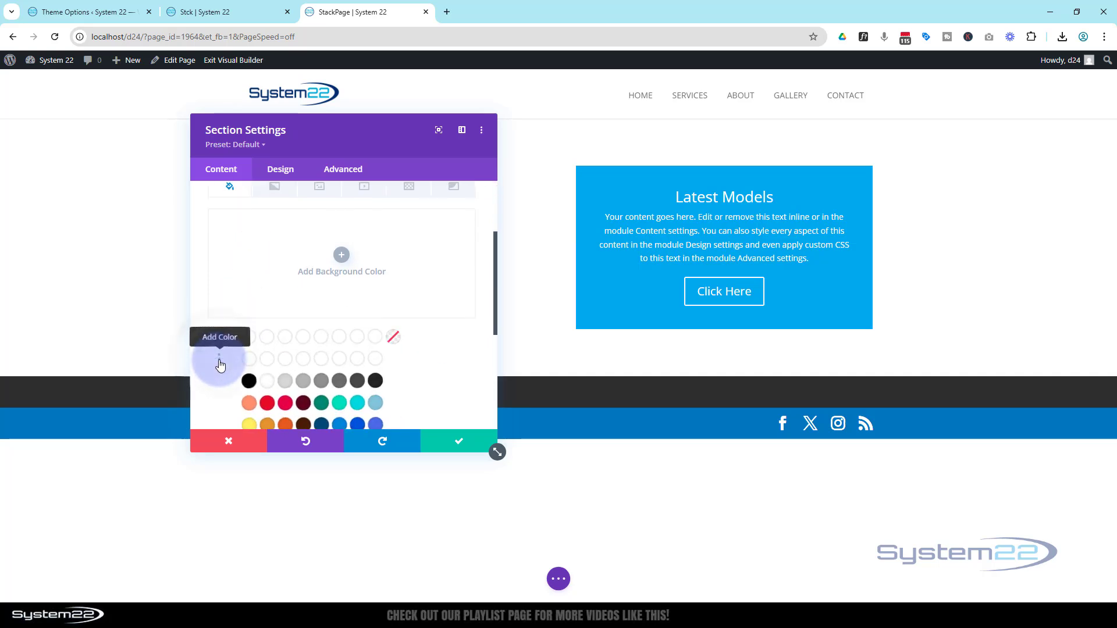
left_click(377, 381)
left_click_drag(399, 150, 417, 150)
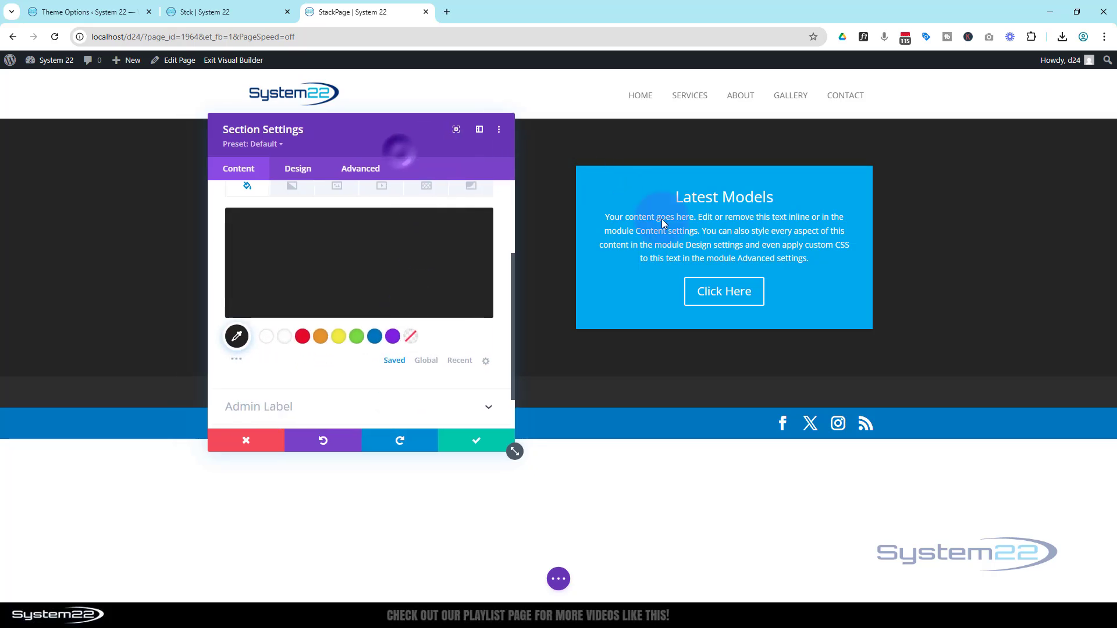
left_click_drag(663, 223, 777, 382)
left_click_drag(760, 332, 743, 167)
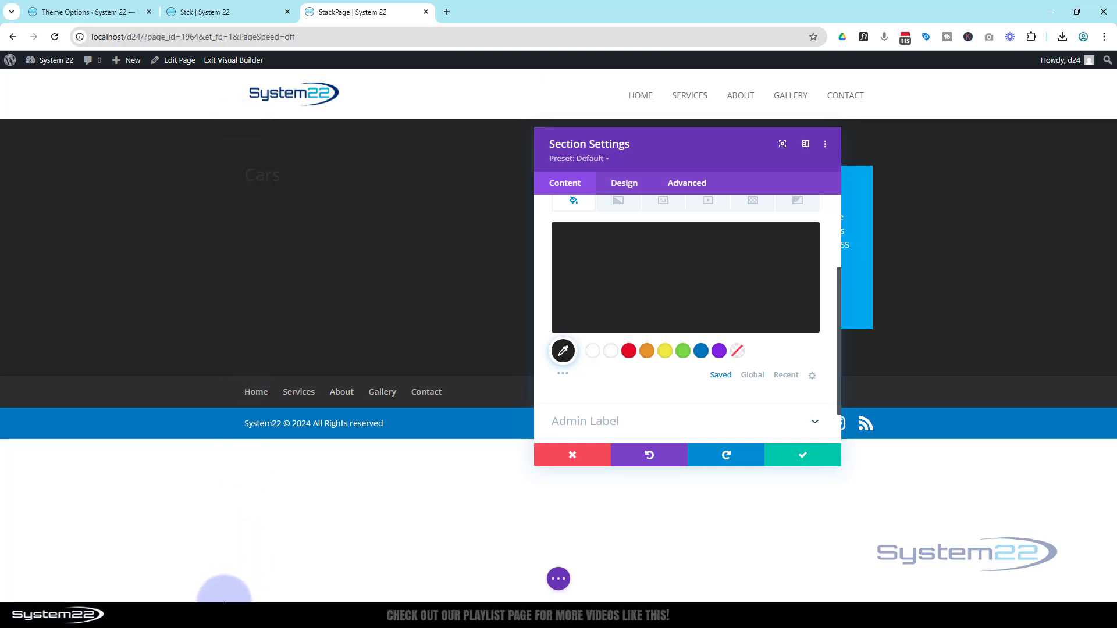
scroll(638, 427, "up", 3)
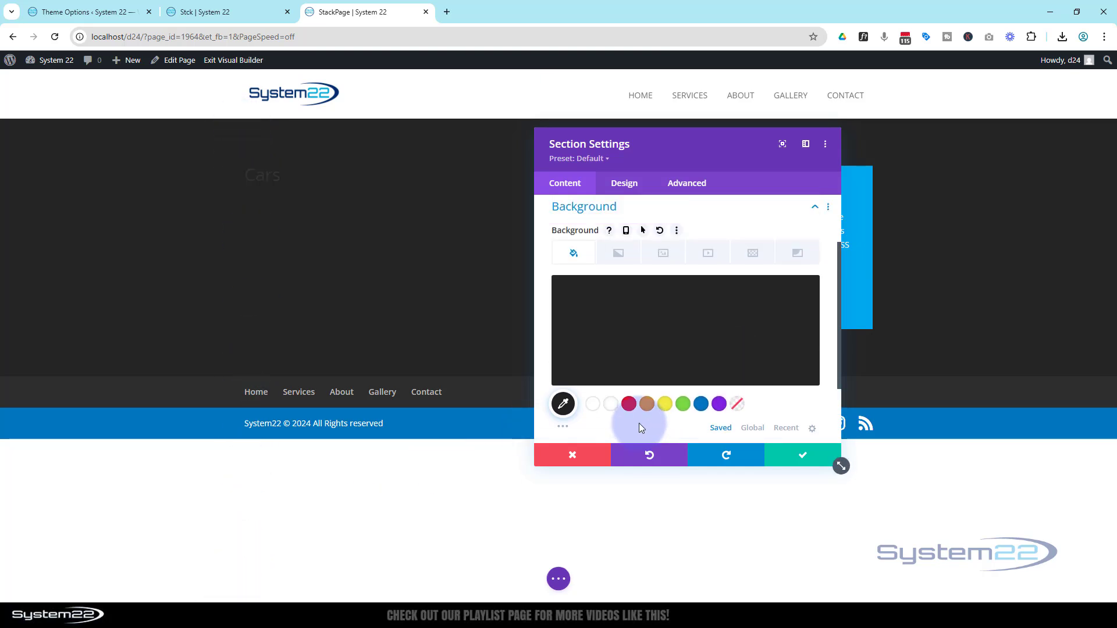
Step: Set the section's height to 100vh and save the section settings
left_click(633, 184)
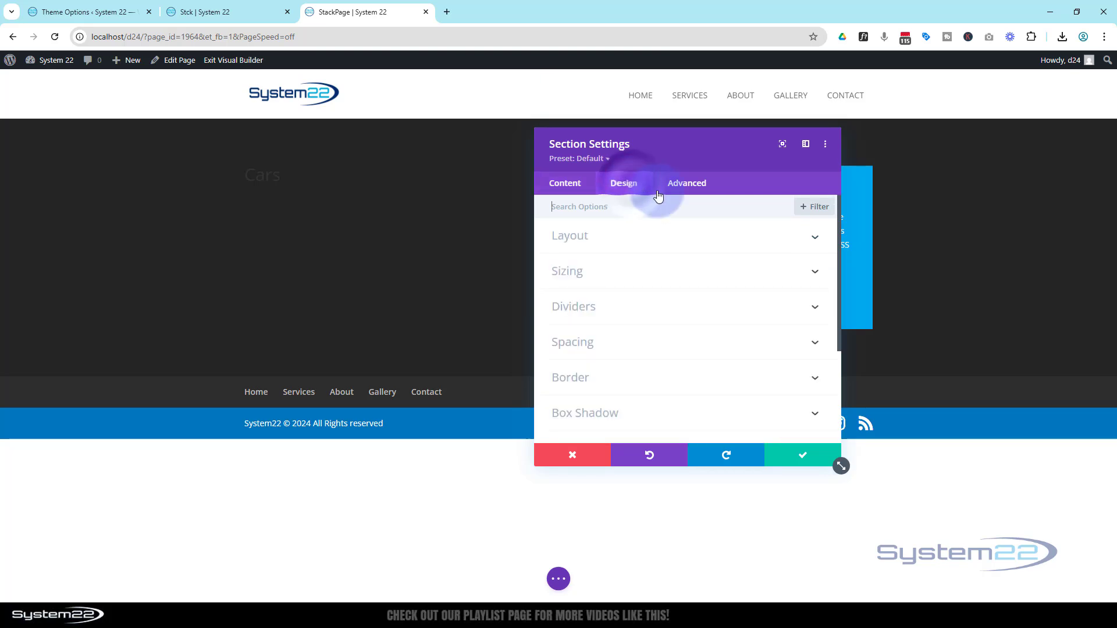
left_click(666, 272)
scroll(664, 265, "down", 3)
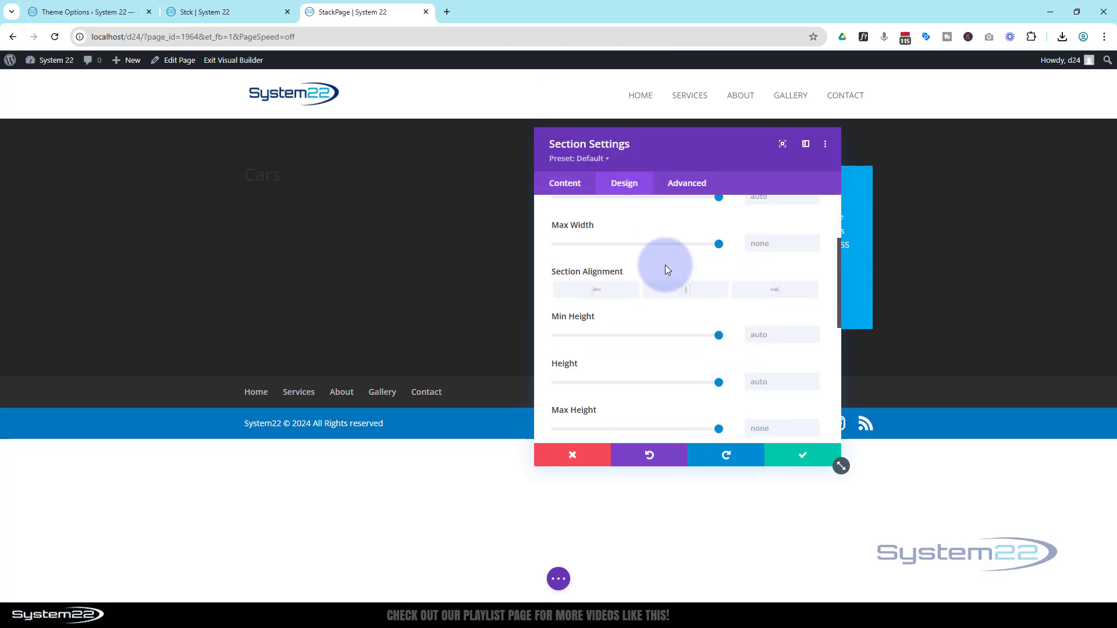
left_click(757, 323)
type("100vh")
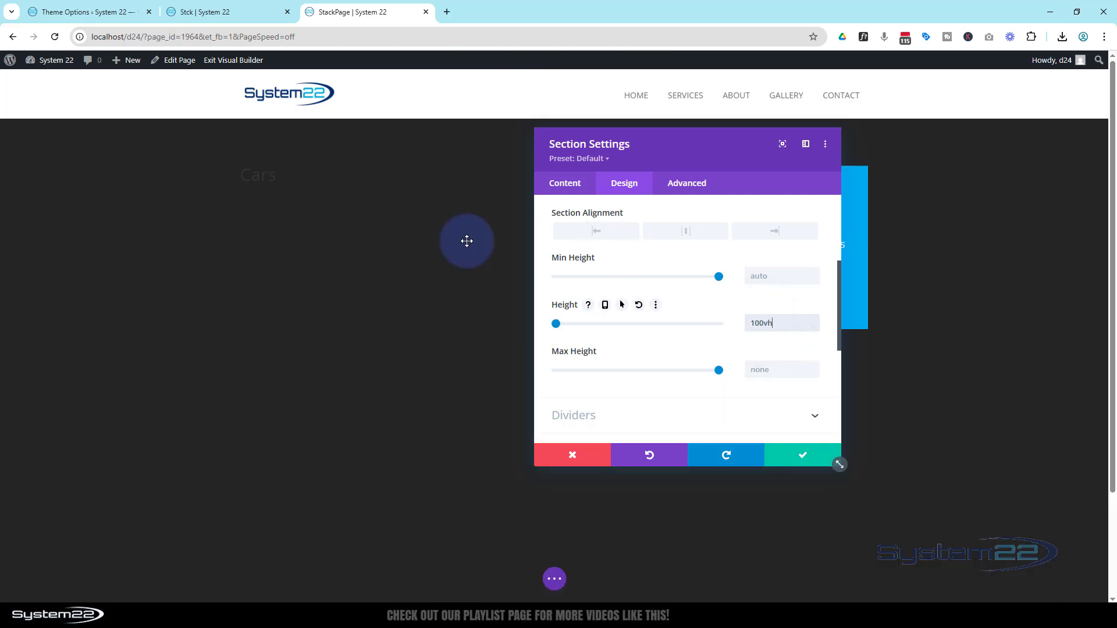
left_click_drag(690, 163, 811, 170)
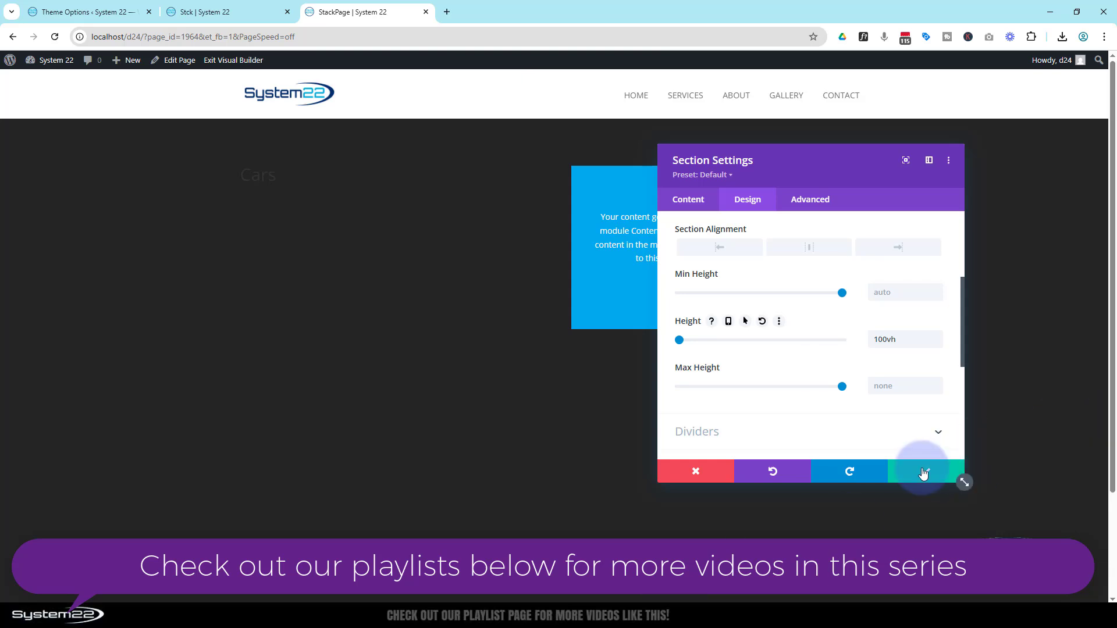
left_click(926, 471)
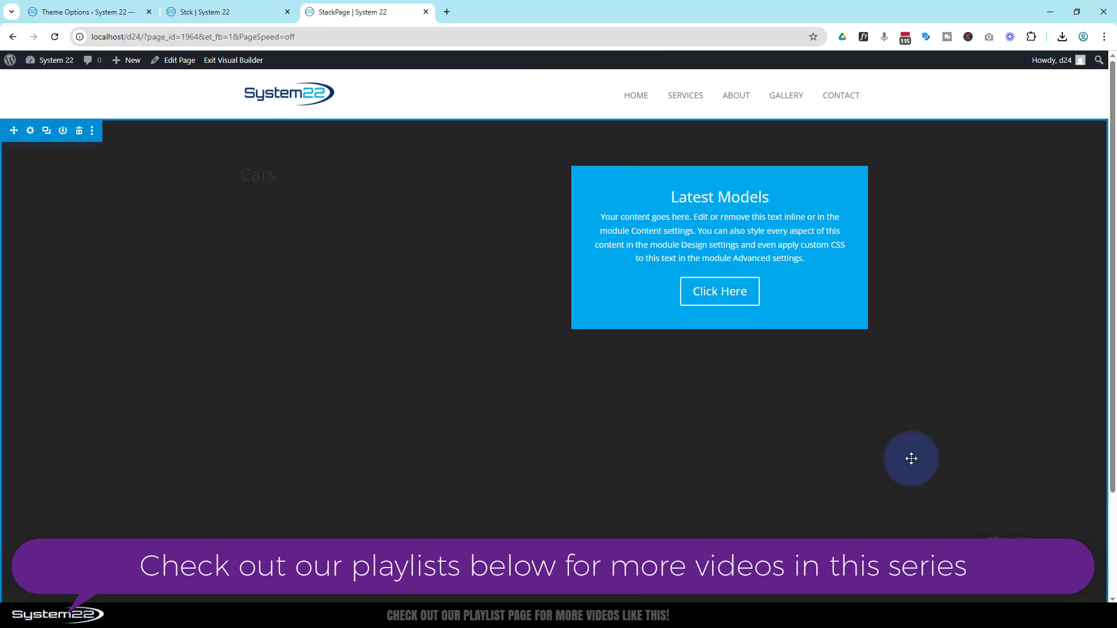
Step: Set both the width and the maximum width of the two-column row to 100%
mouse_move(268, 190)
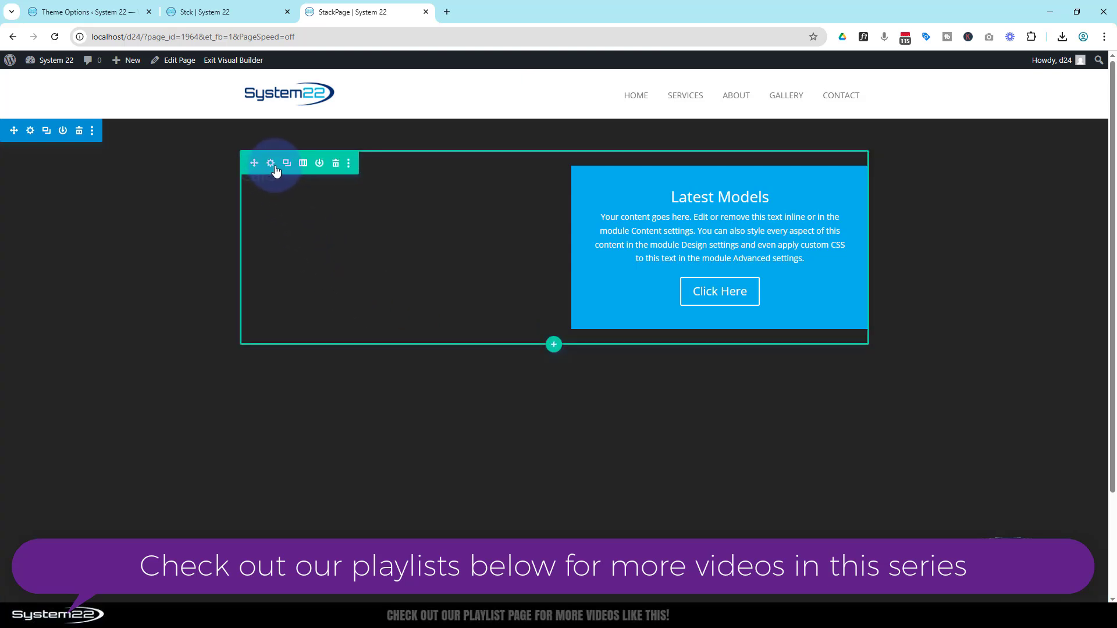
left_click(272, 168)
left_click(749, 200)
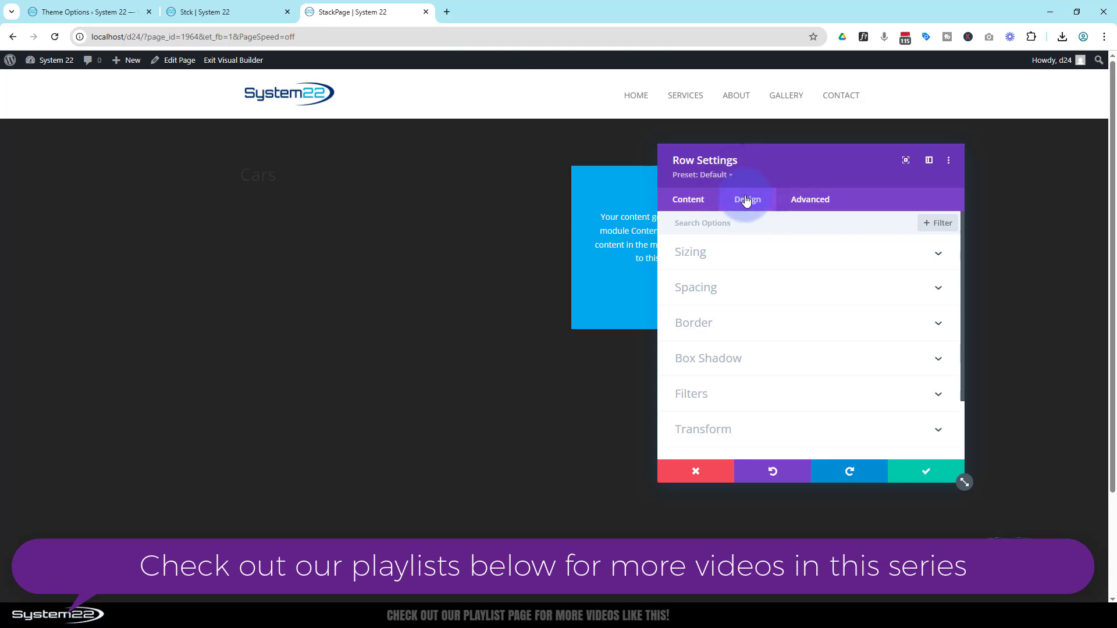
left_click(769, 258)
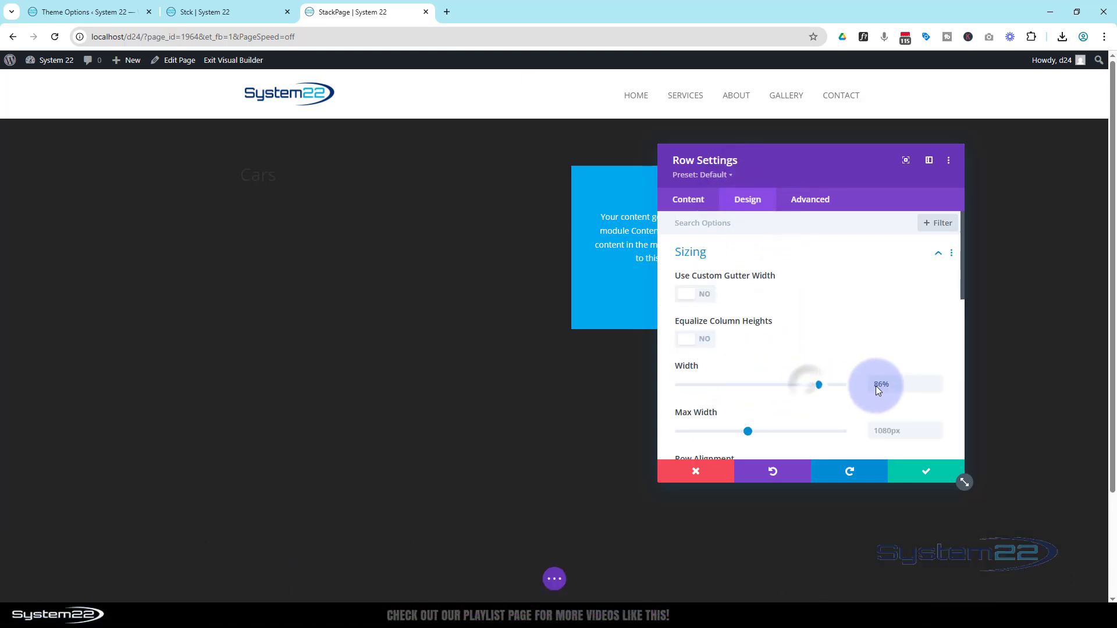
left_click_drag(876, 386, 864, 381)
key("ctrl+c")
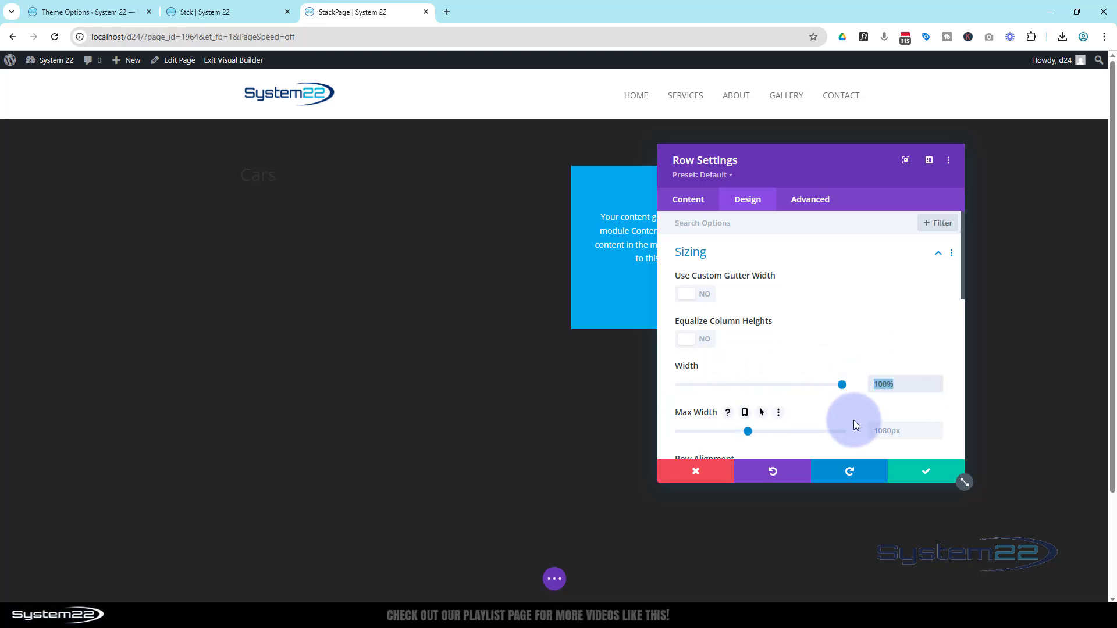
left_click(877, 428)
key("ctrl+v")
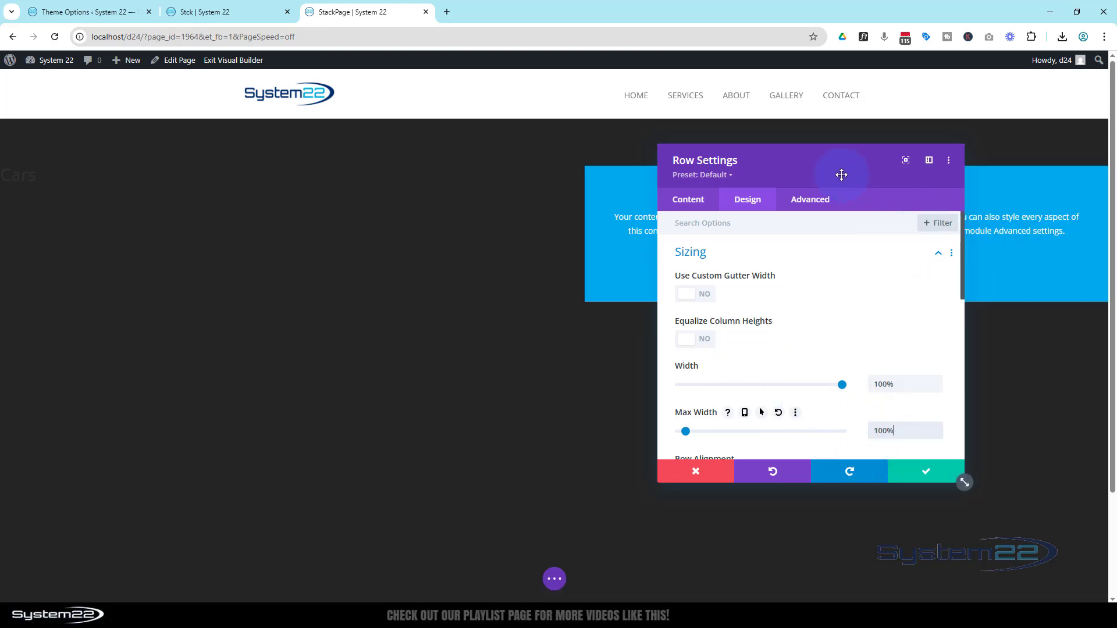
left_click_drag(843, 175, 764, 398)
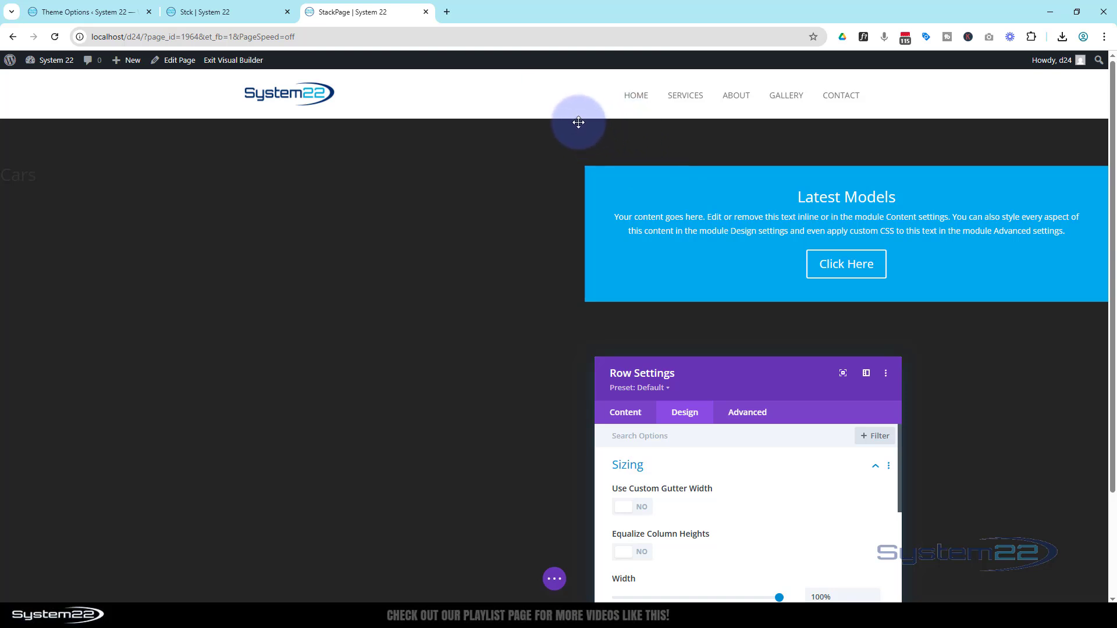
left_click_drag(718, 374, 507, 182)
Step: Set the row's top and bottom padding to 0px and save the row settings
left_click(434, 269)
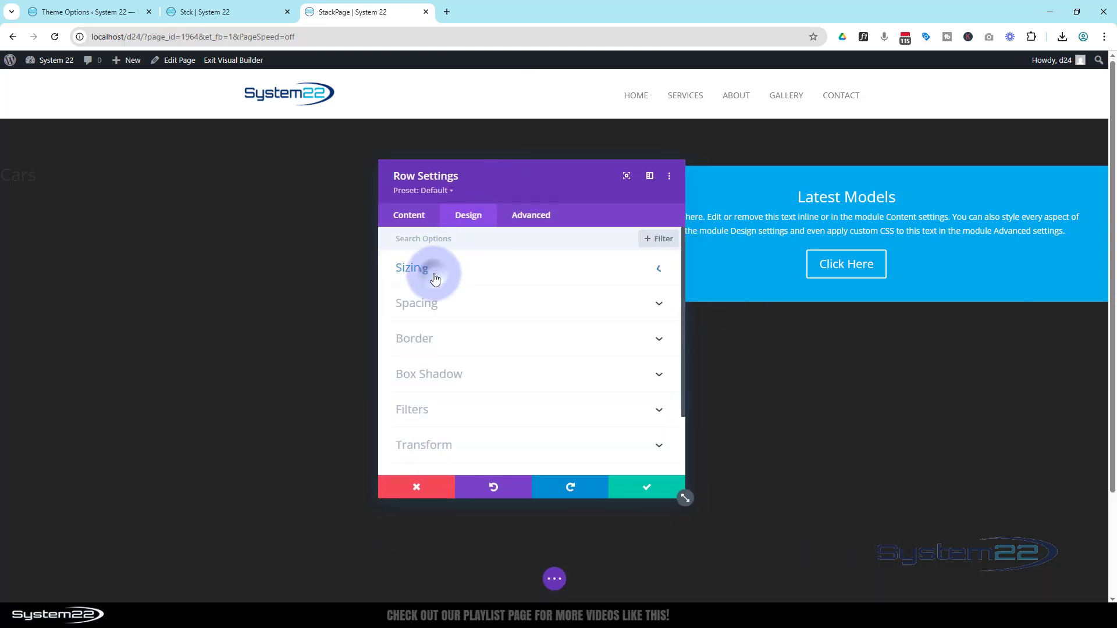
left_click(459, 301)
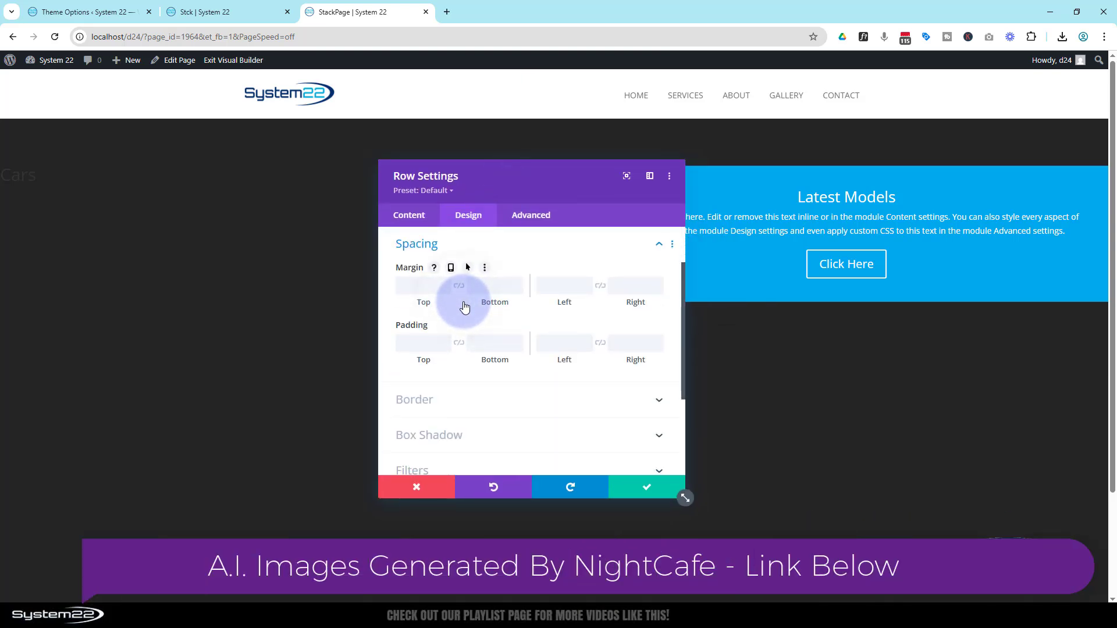
left_click(437, 339)
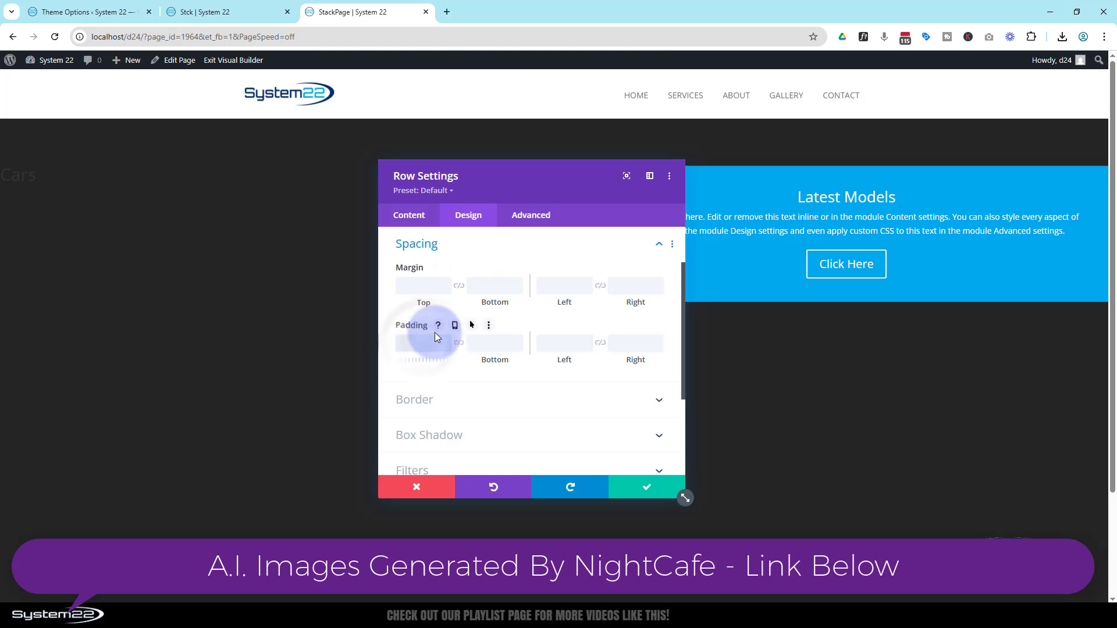
type("0px")
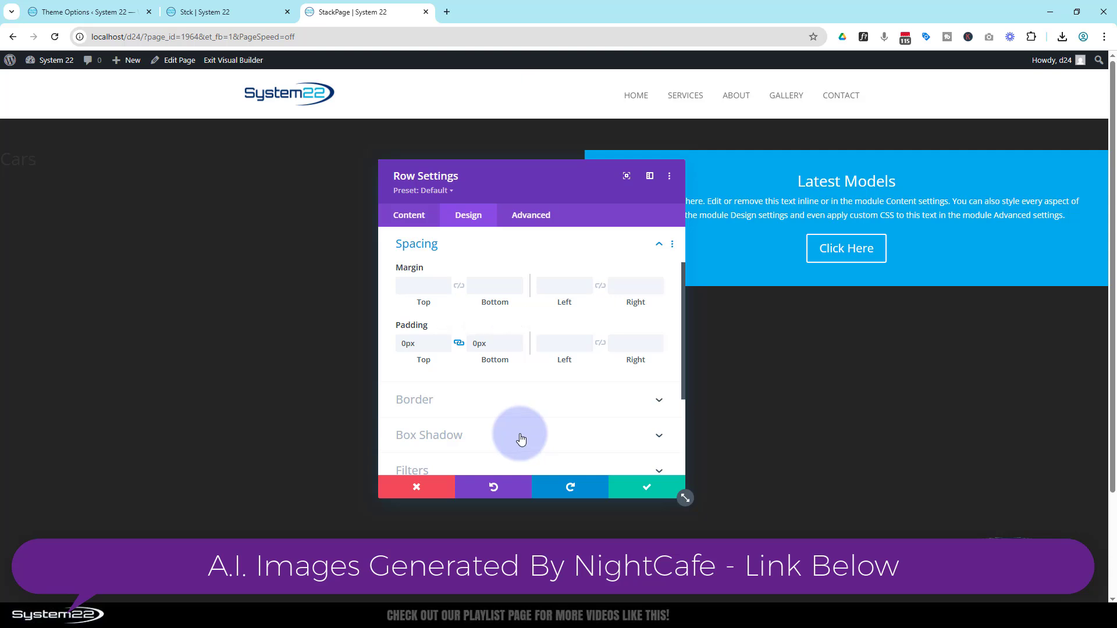
left_click(646, 487)
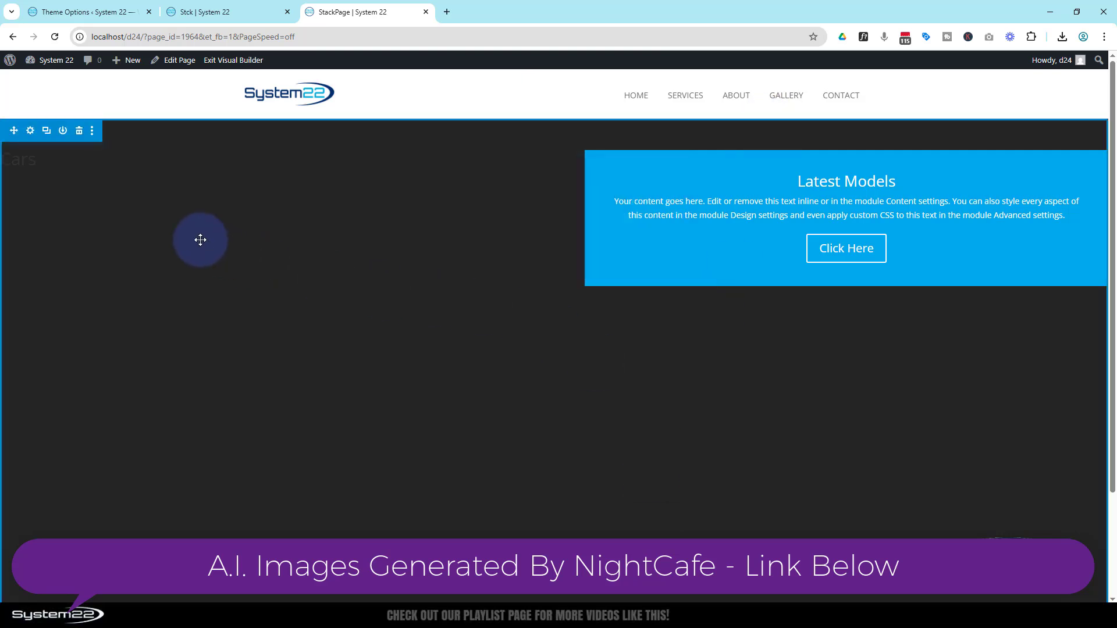
Step: Set the section's top and bottom padding to 0px and save the section settings
left_click(29, 131)
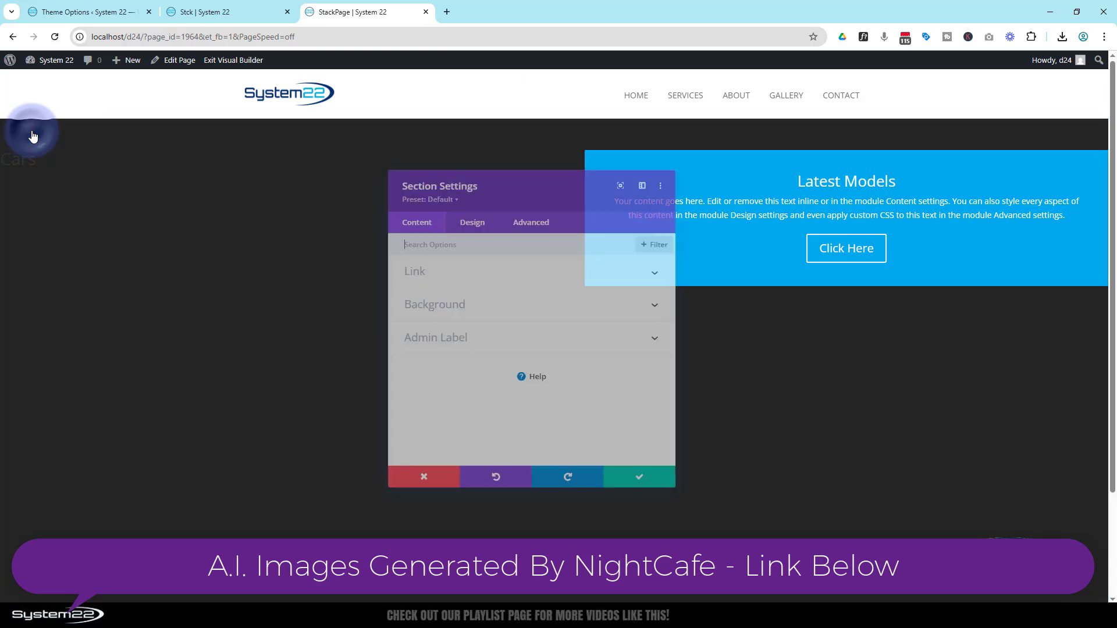
left_click(476, 216)
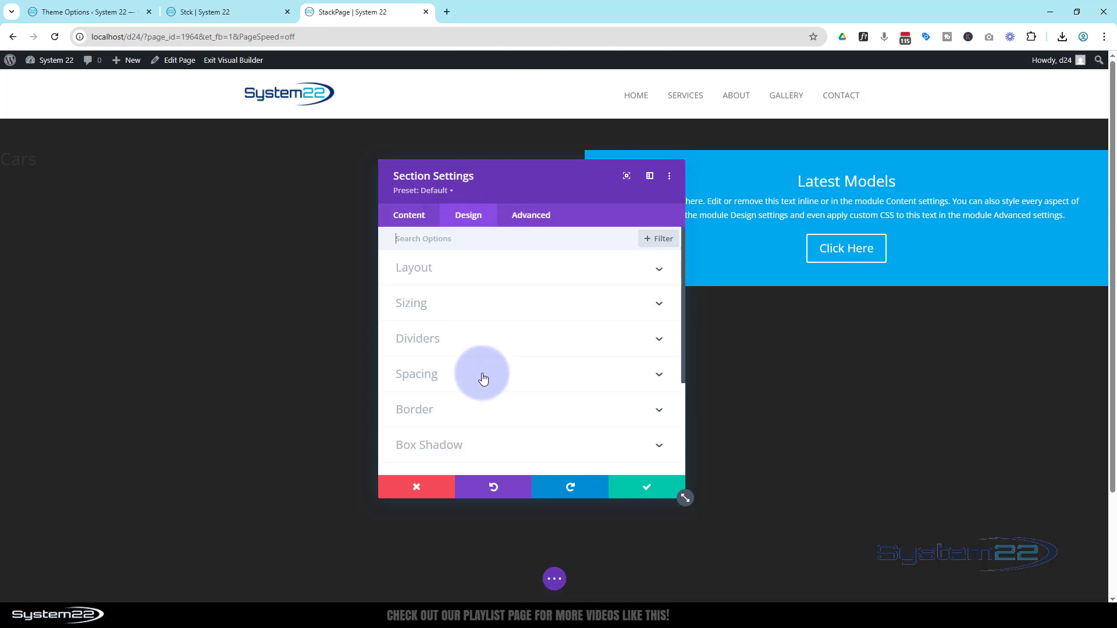
left_click(480, 374)
left_click(410, 339)
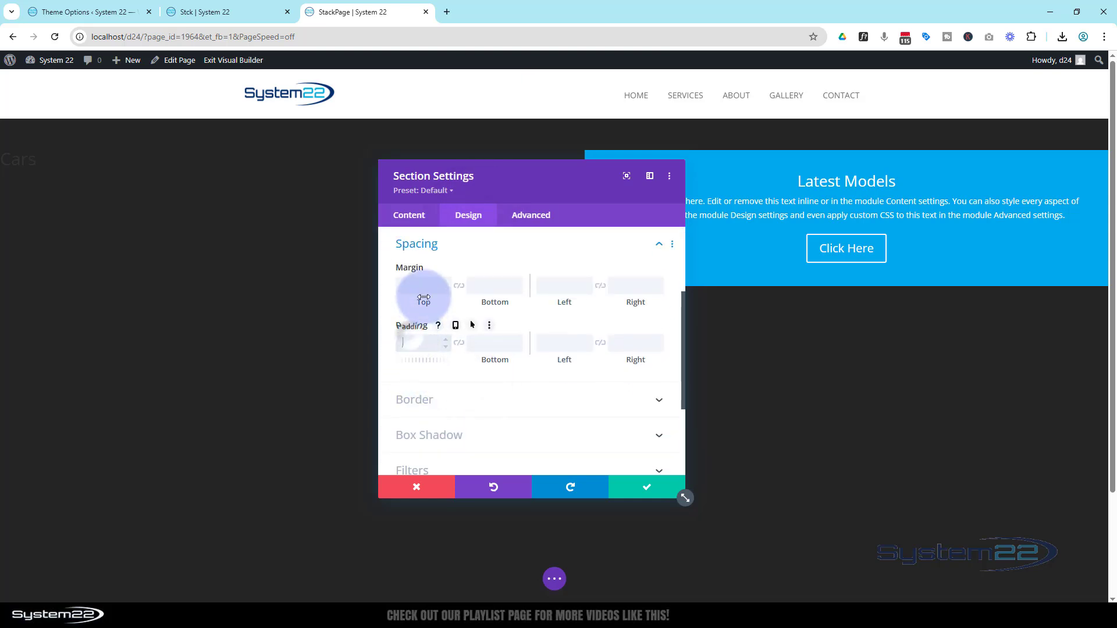
type("0")
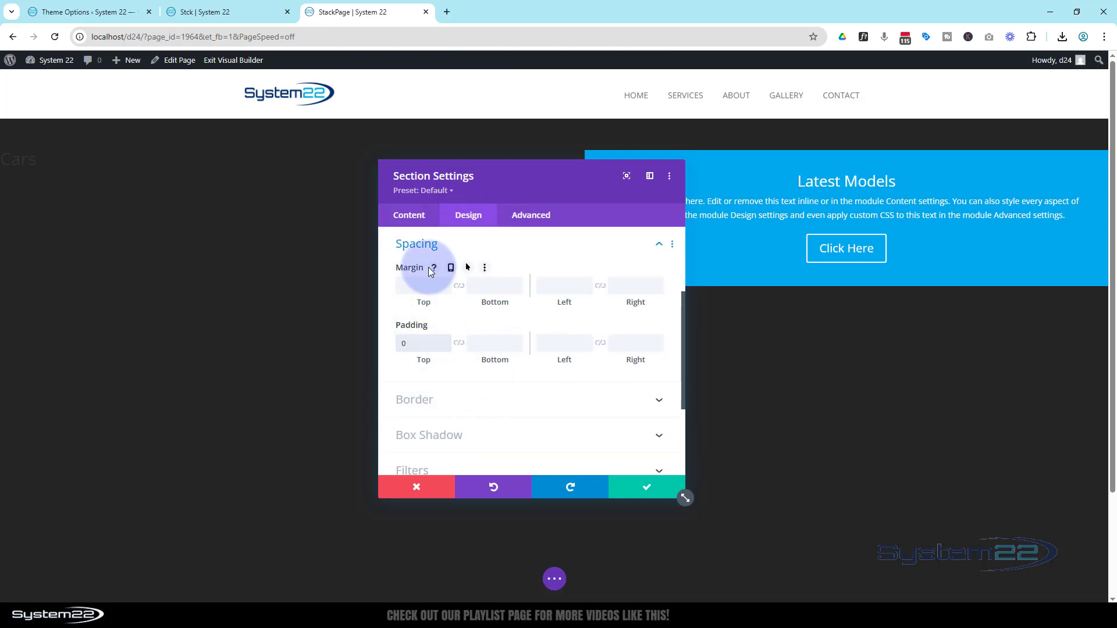
left_click(454, 342)
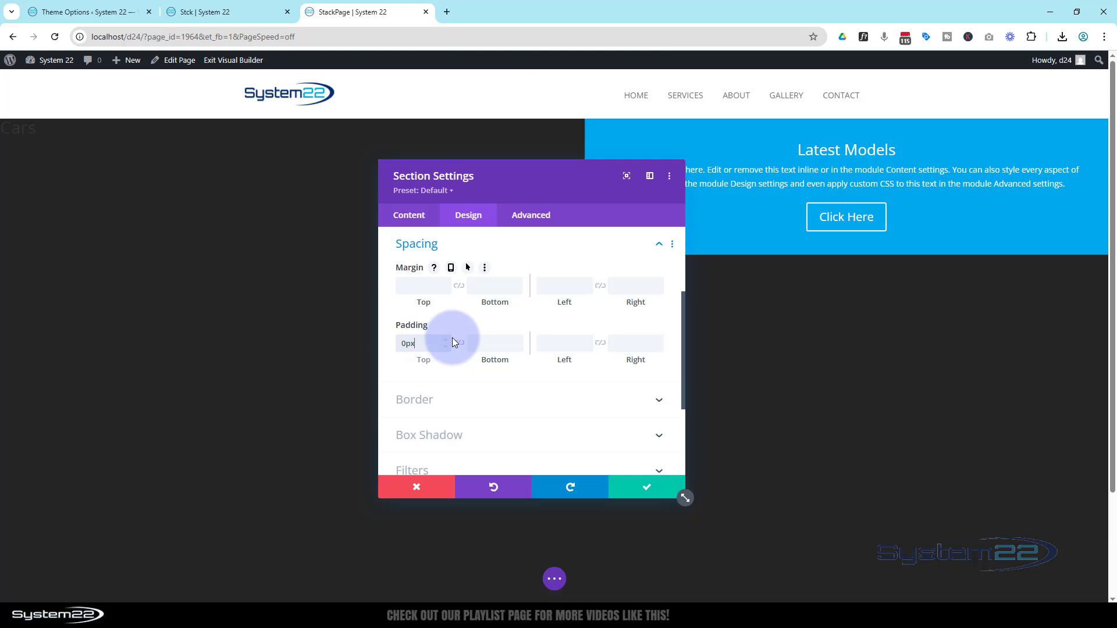
left_click(486, 353)
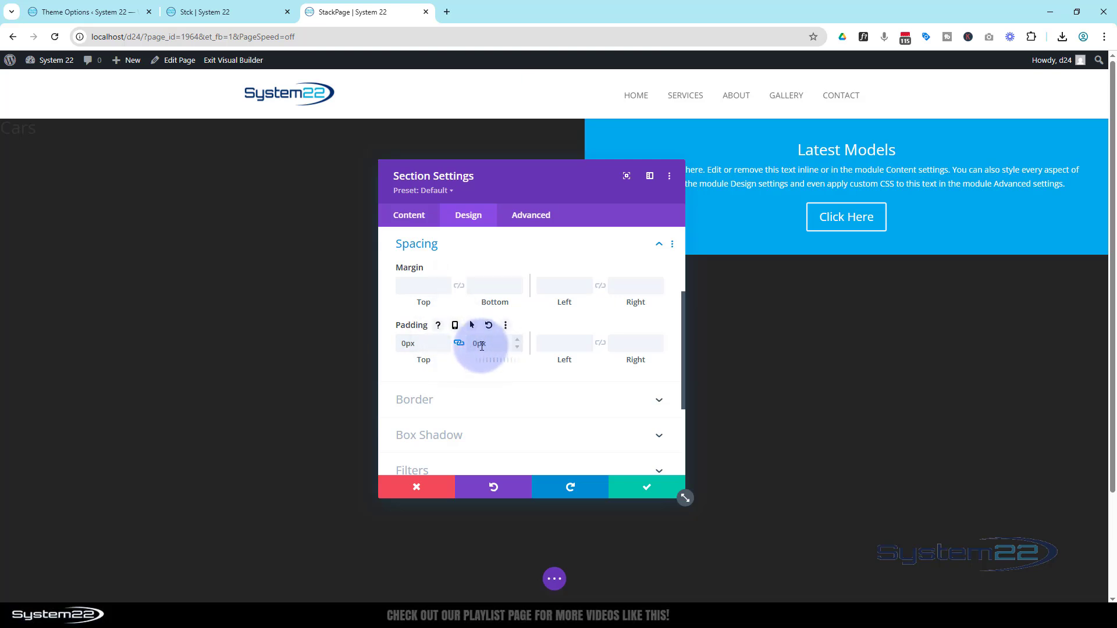
left_click(655, 492)
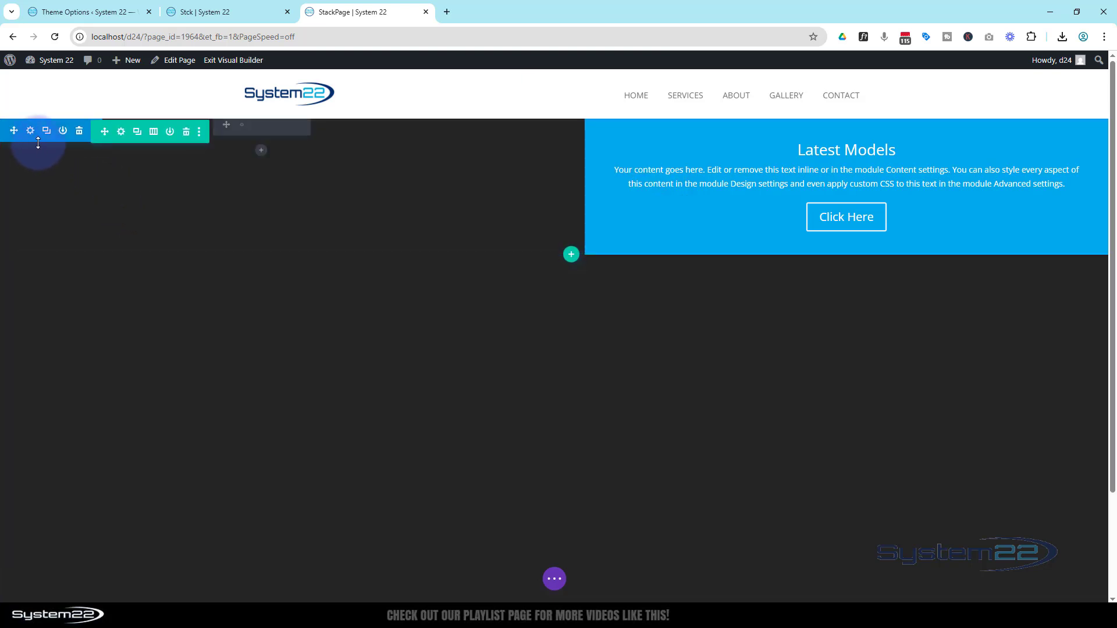
Step: Change the Cars heading module to heading level H2 and set its font to Anton
left_click(241, 126)
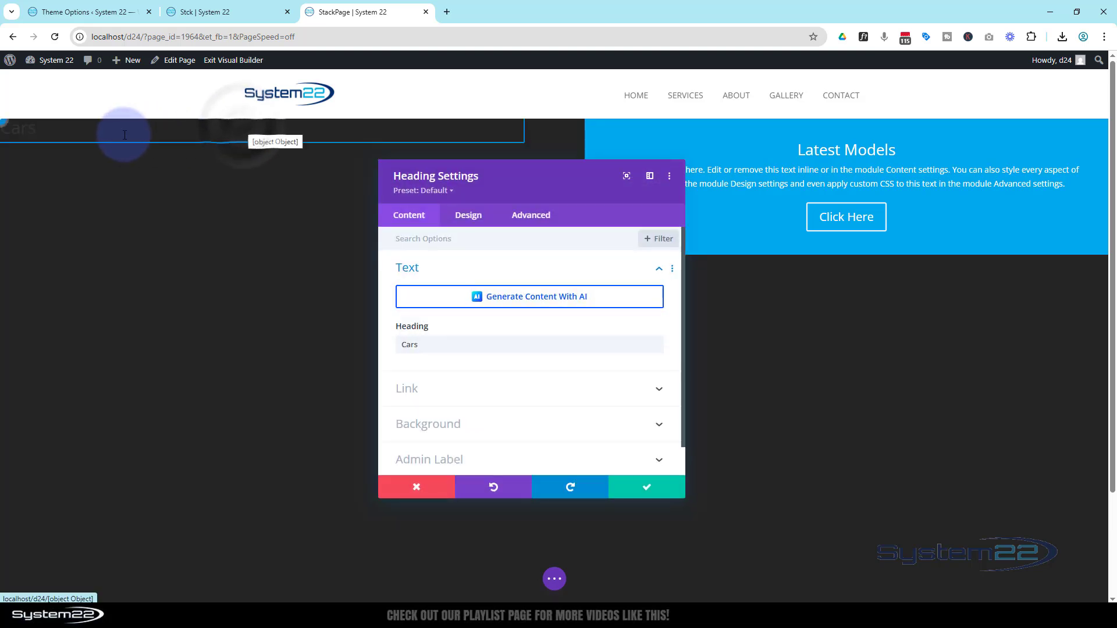
left_click(3, 123)
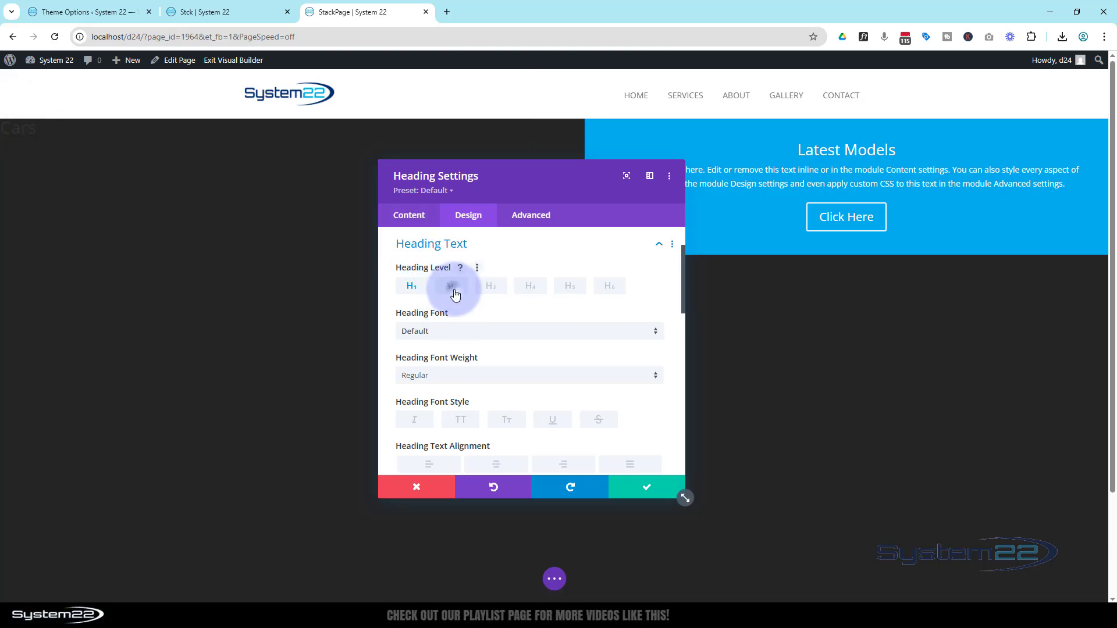
left_click(455, 295)
left_click_drag(551, 190, 734, 173)
left_click(217, 198)
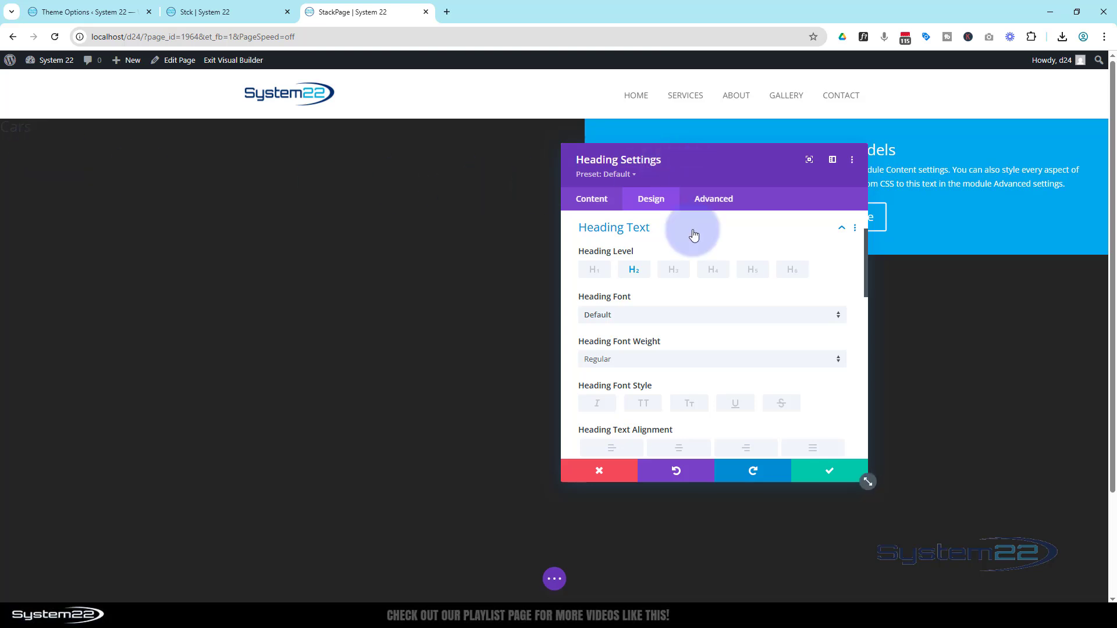
left_click(643, 319)
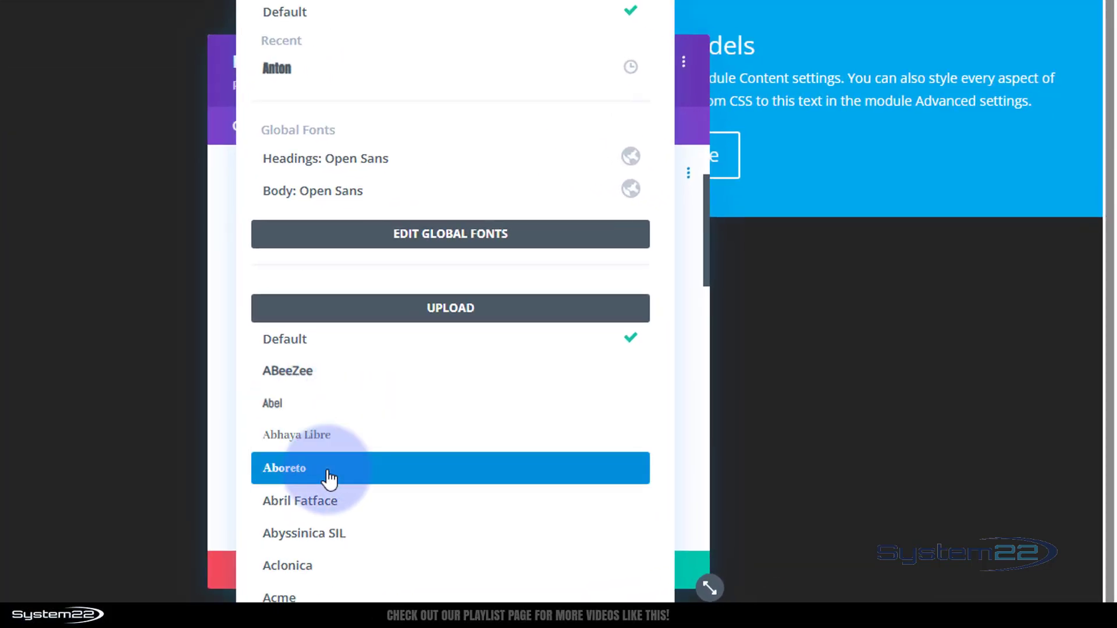
left_click(297, 81)
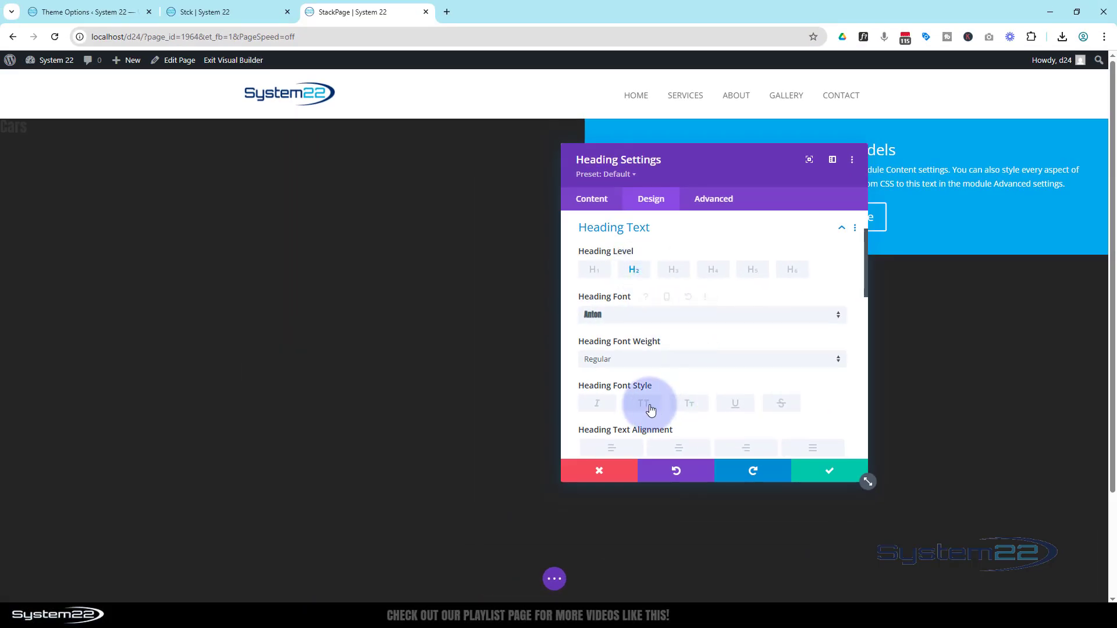
Step: Format the Cars heading text as uppercase, centred and coloured #ffffff
left_click(650, 407)
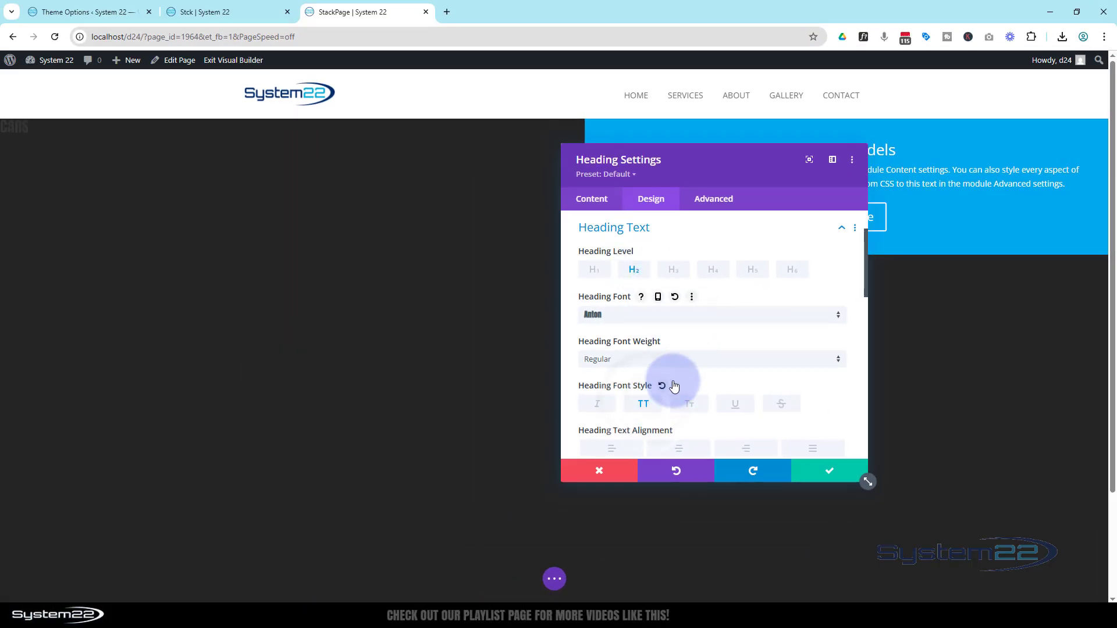
scroll(675, 378, "down", 2)
left_click(684, 332)
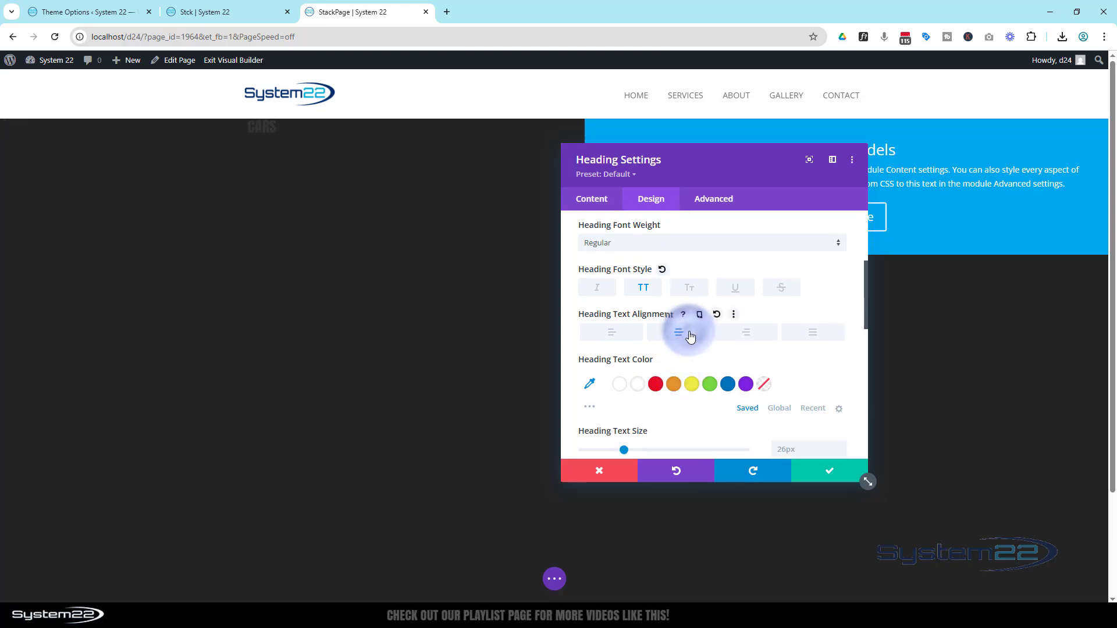
left_click(638, 385)
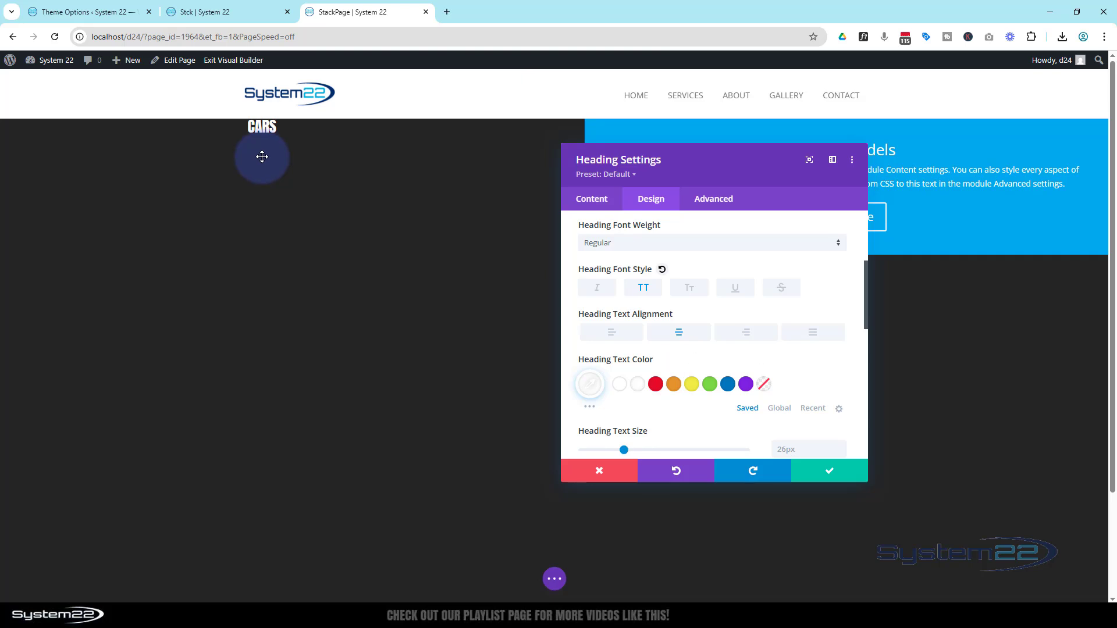
Step: Set the Cars heading's text size to 200px
scroll(668, 309, "down", 3)
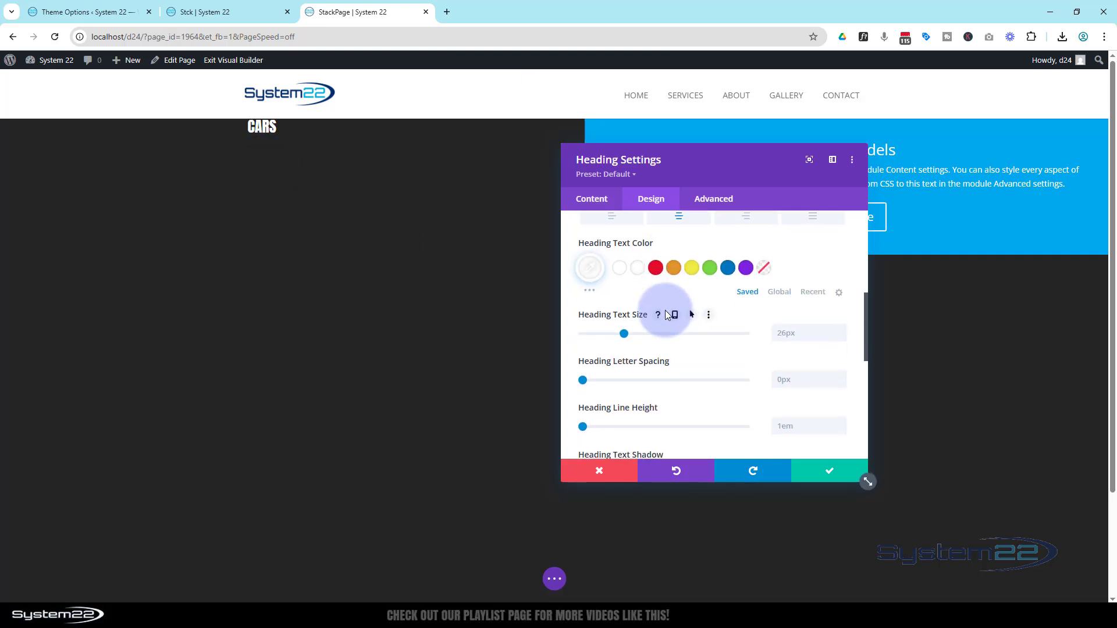
left_click(778, 335)
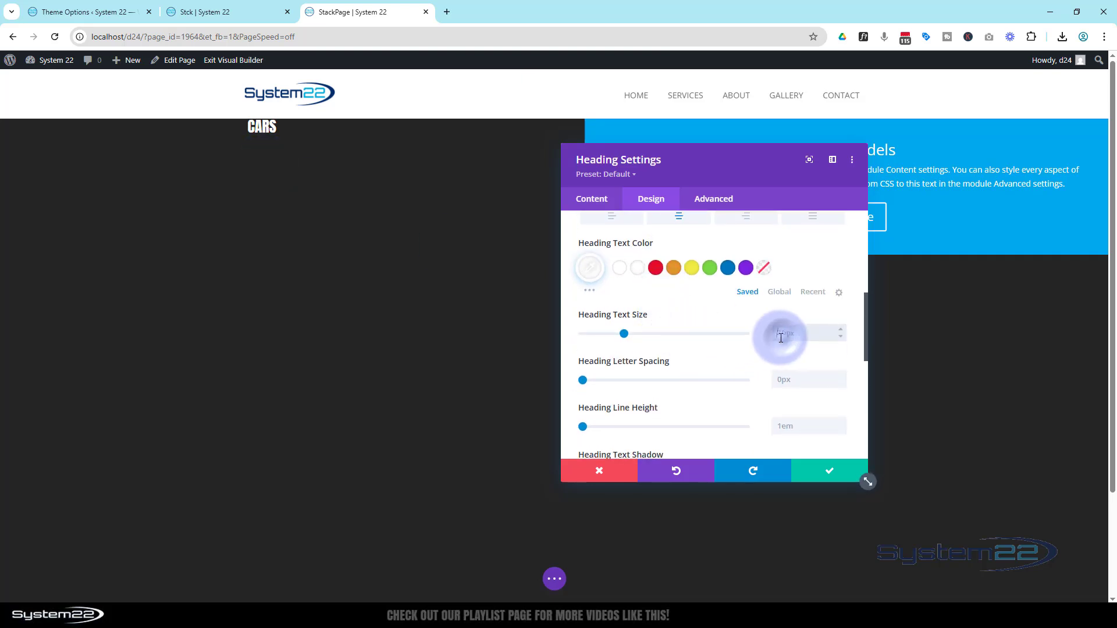
type("20")
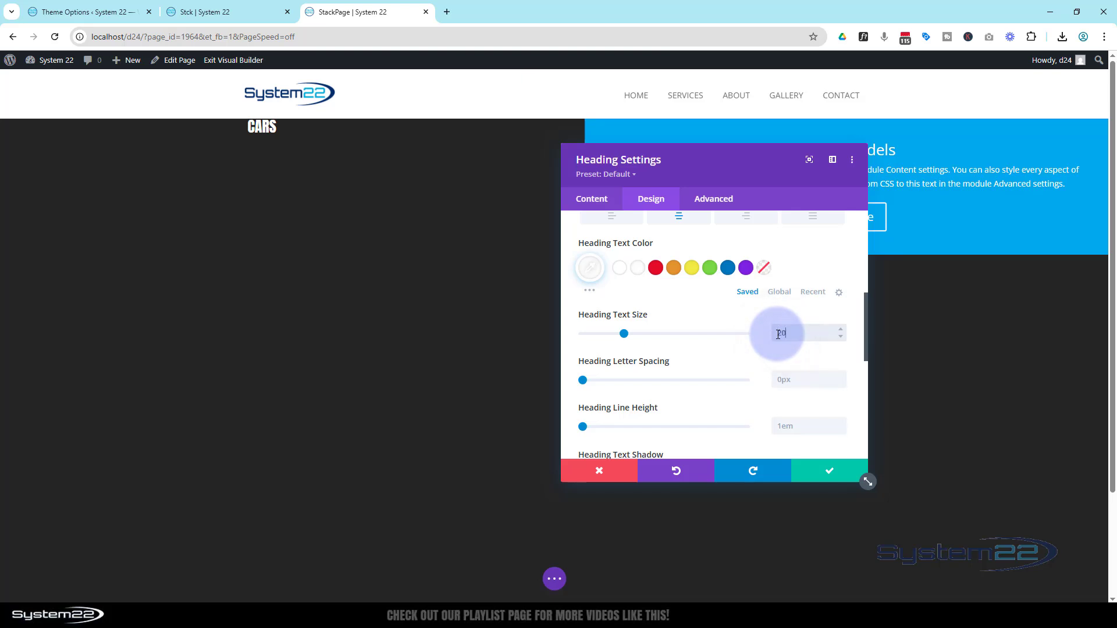
type("0")
scroll(778, 333, "down", 3)
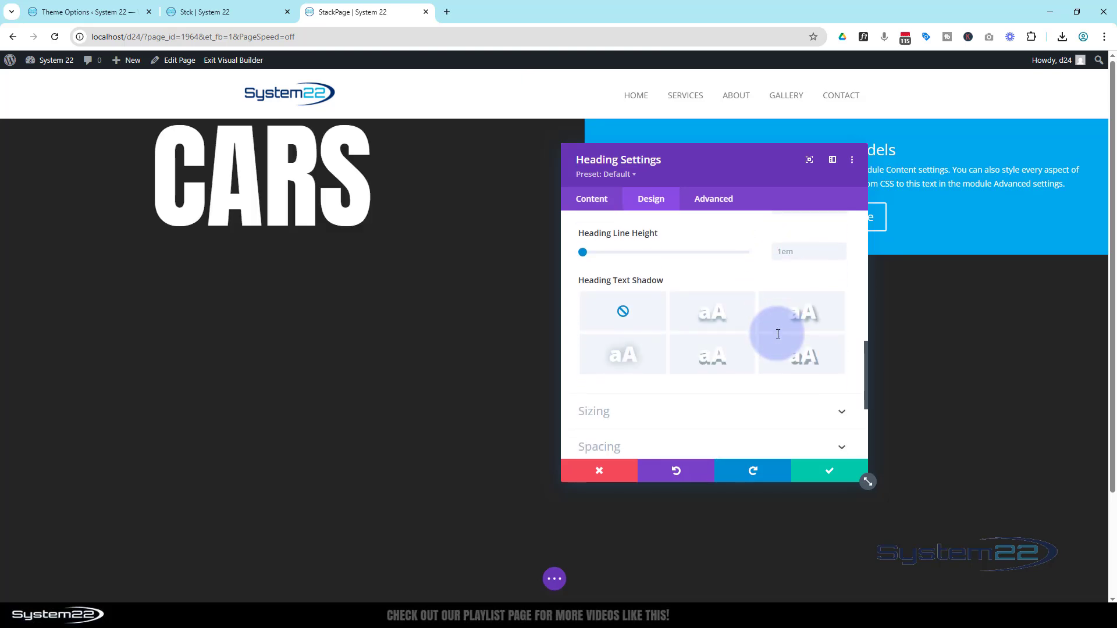
Step: Apply the diagonal text shadow preset with 0.08em horizontal and vertical lengths to the Cars heading
left_click(715, 324)
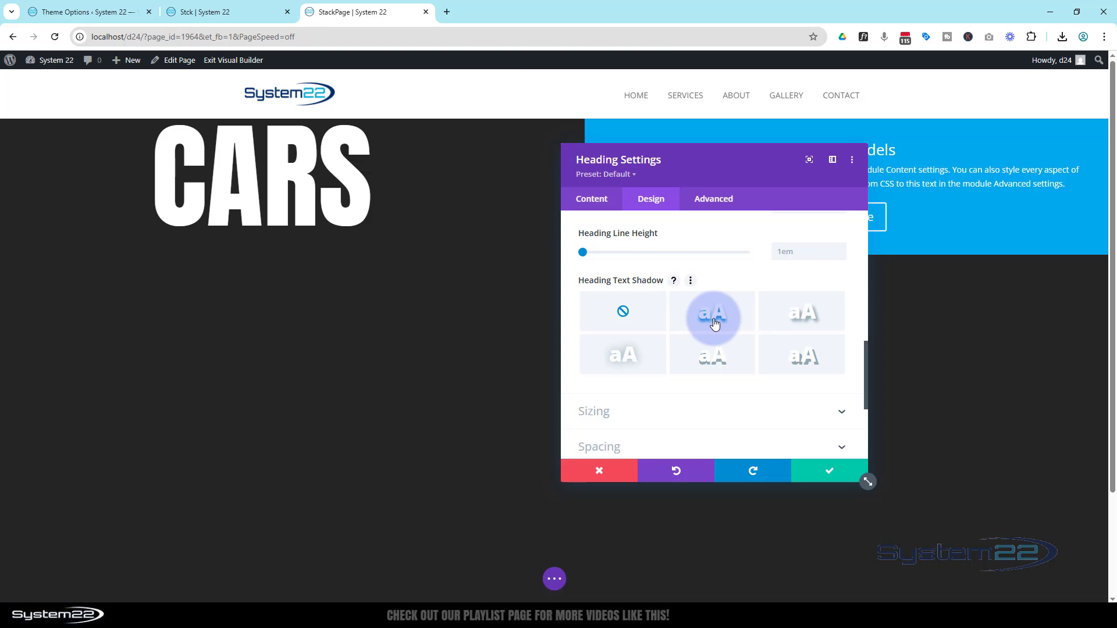
left_click(784, 315)
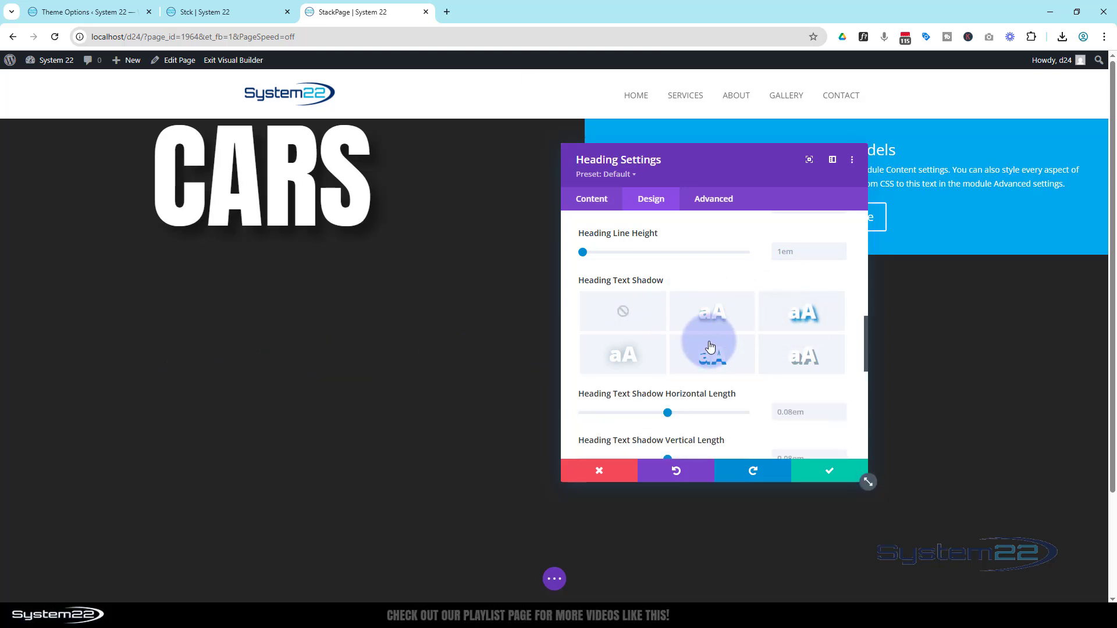
scroll(708, 349, "up", 3)
scroll(706, 347, "up", 5)
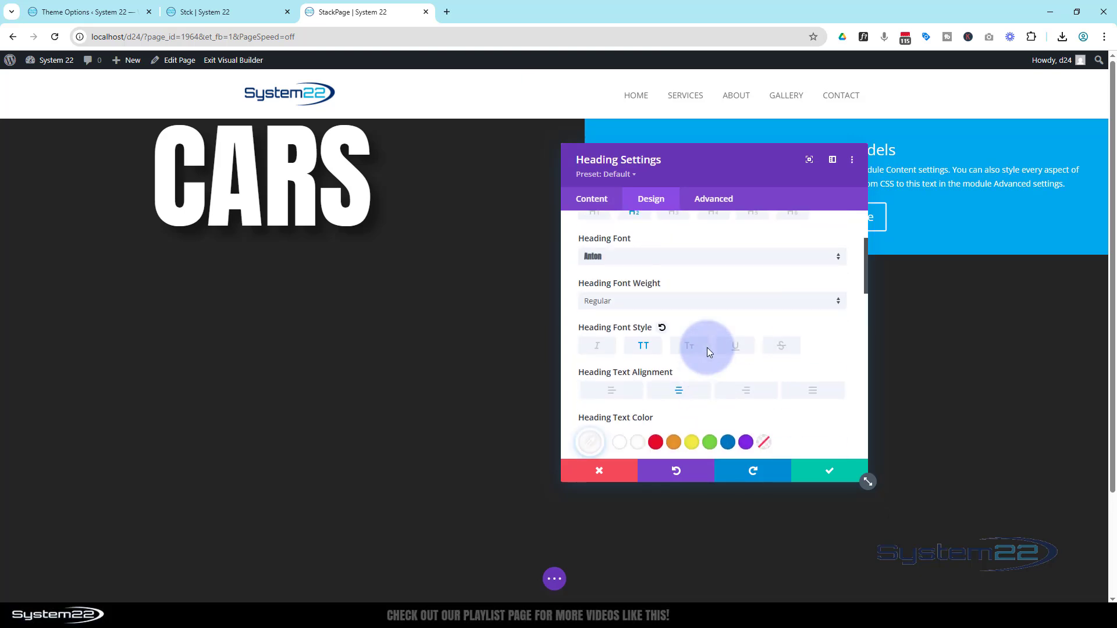
left_click(665, 290)
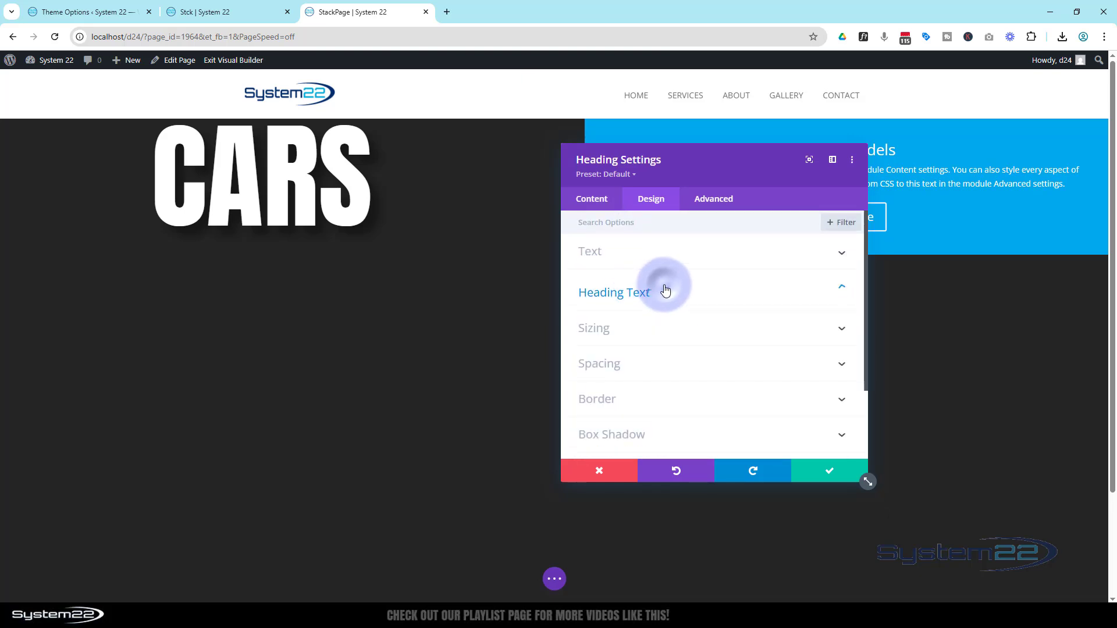
Step: Set the Cars heading's top and bottom padding to 30vh
left_click(661, 357)
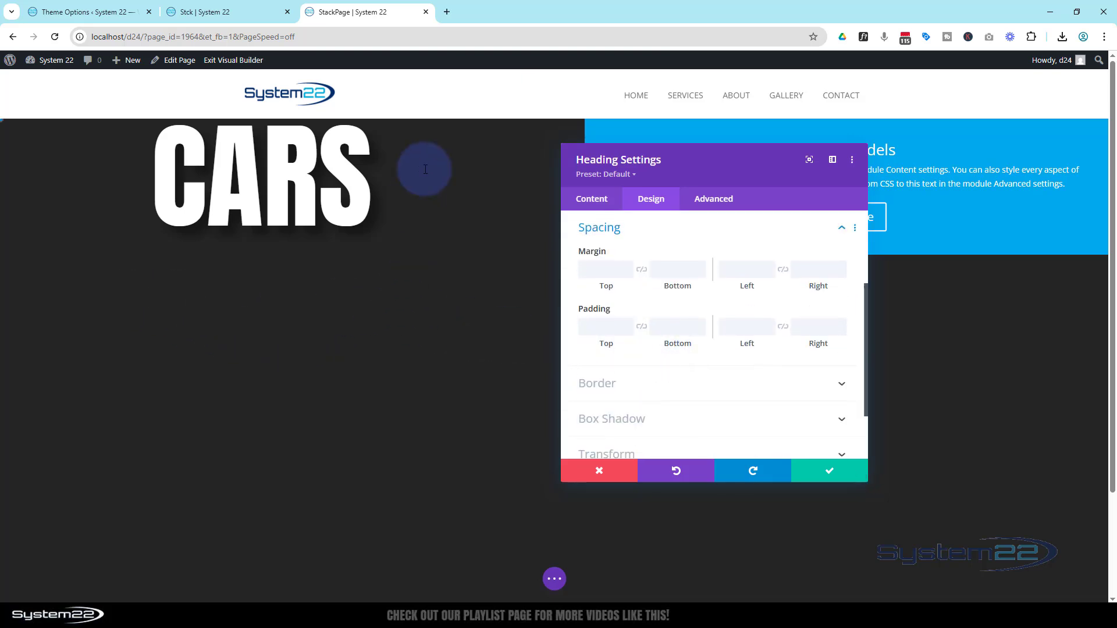
left_click(611, 333)
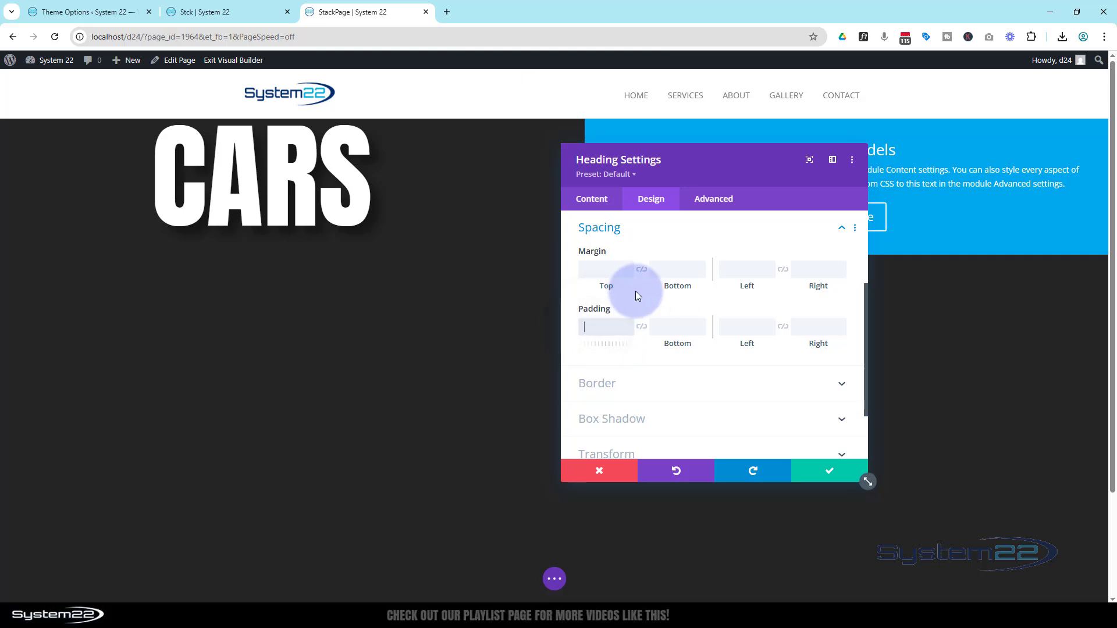
type("30vh")
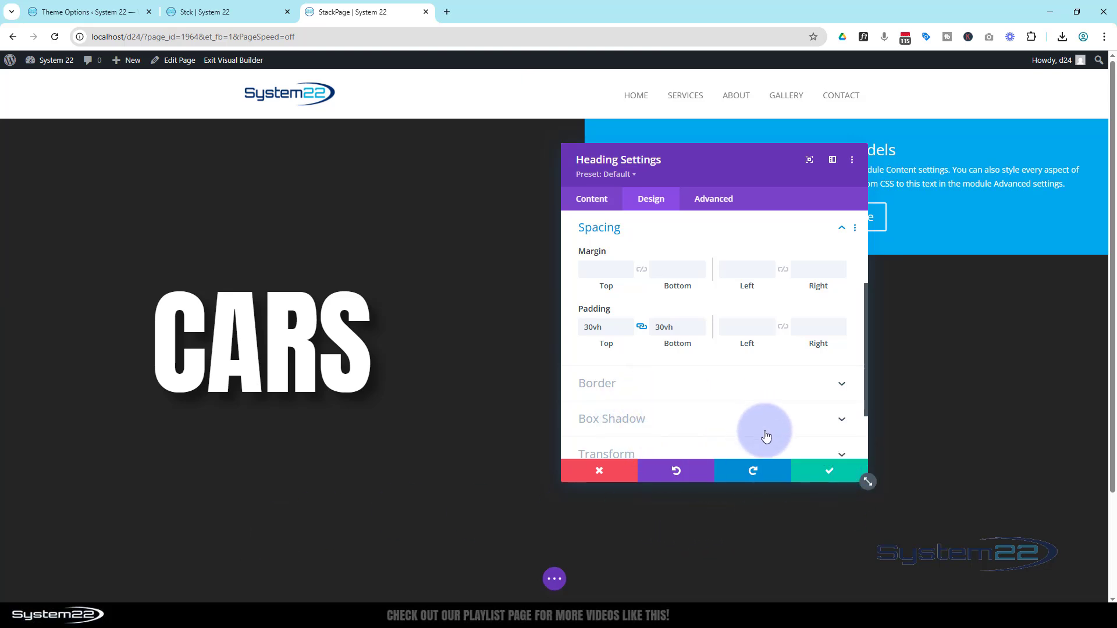
Step: Enable responsive sizing for the Cars heading's text and set its tablet size to 180px
scroll(773, 439, "up", 3)
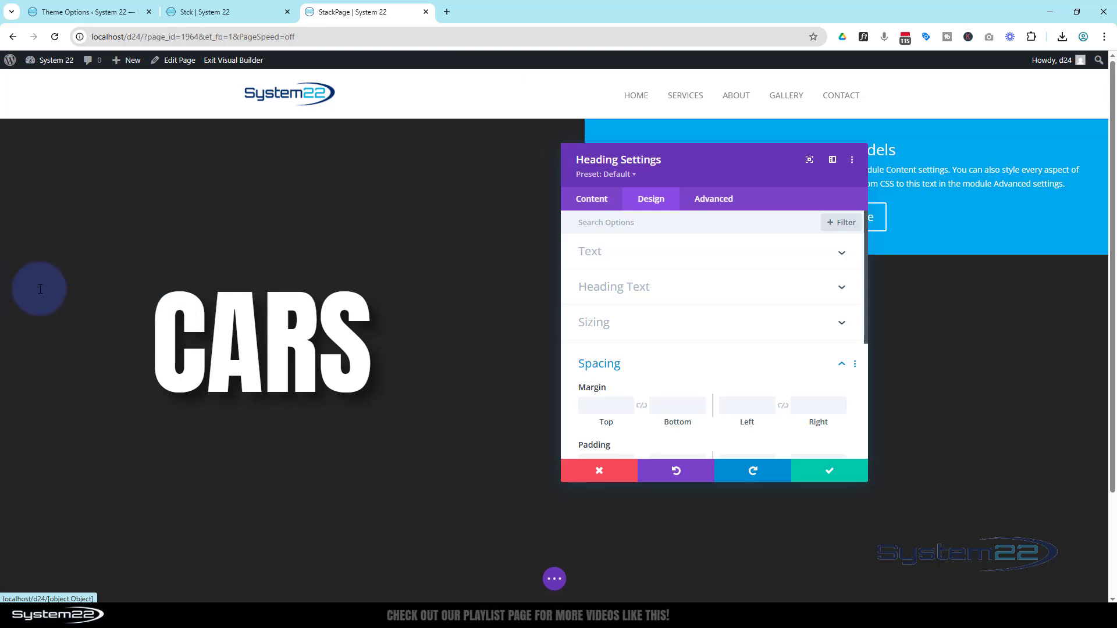
left_click(2, 293)
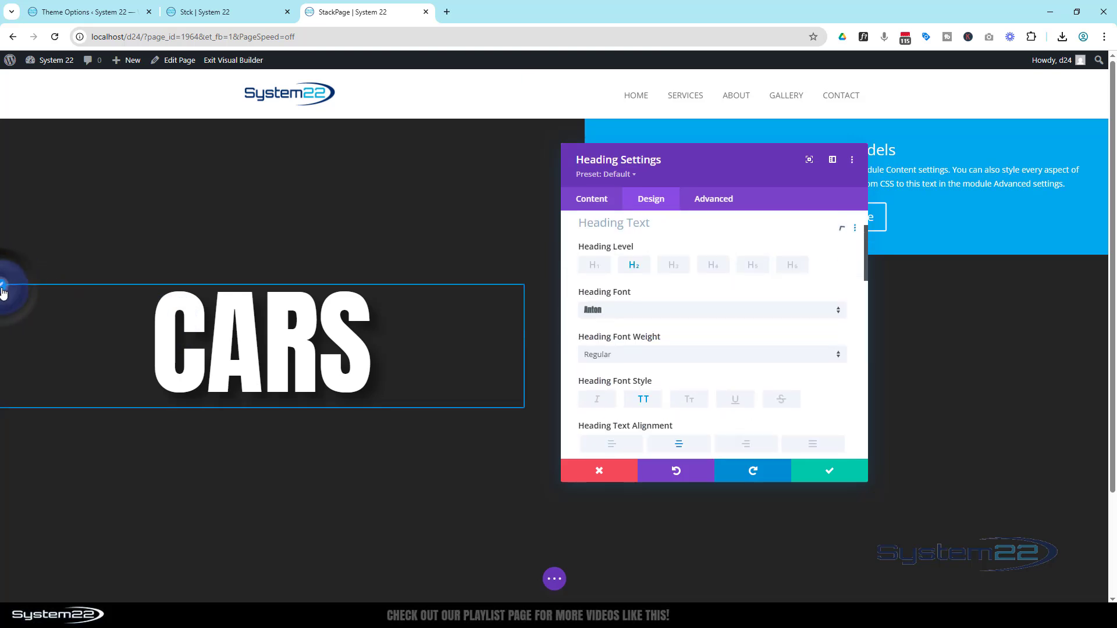
scroll(709, 311, "down", 5)
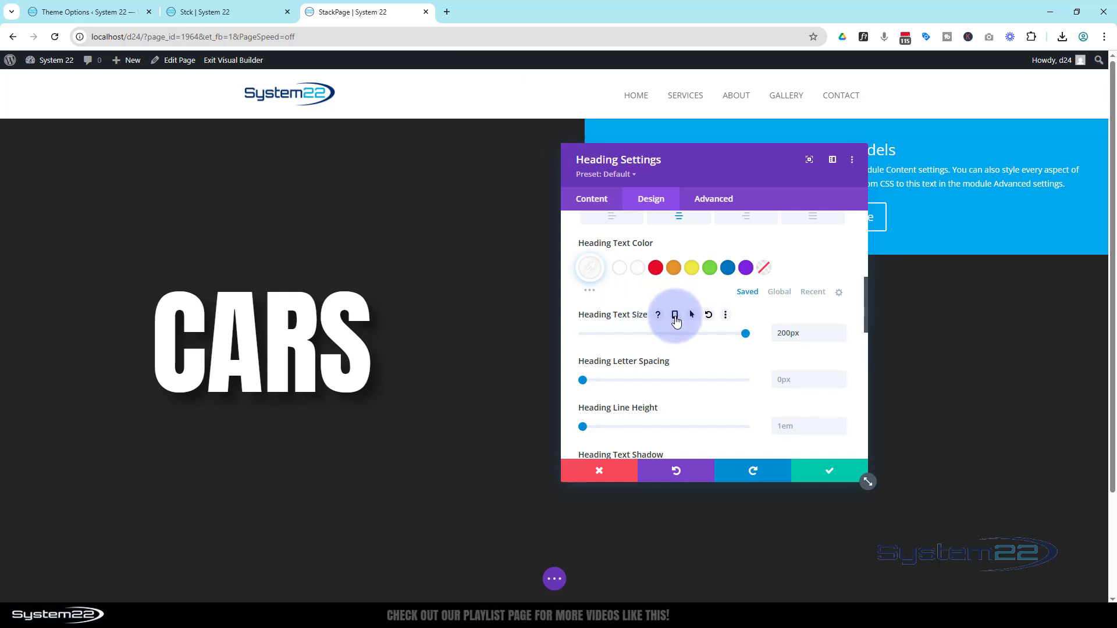
left_click(675, 319)
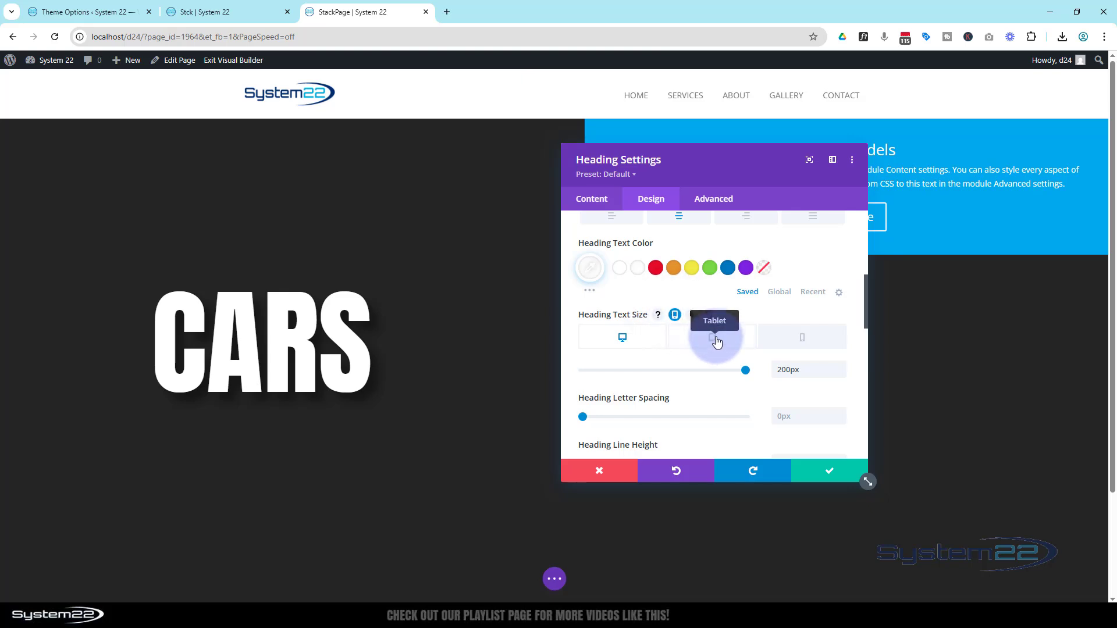
left_click(714, 339)
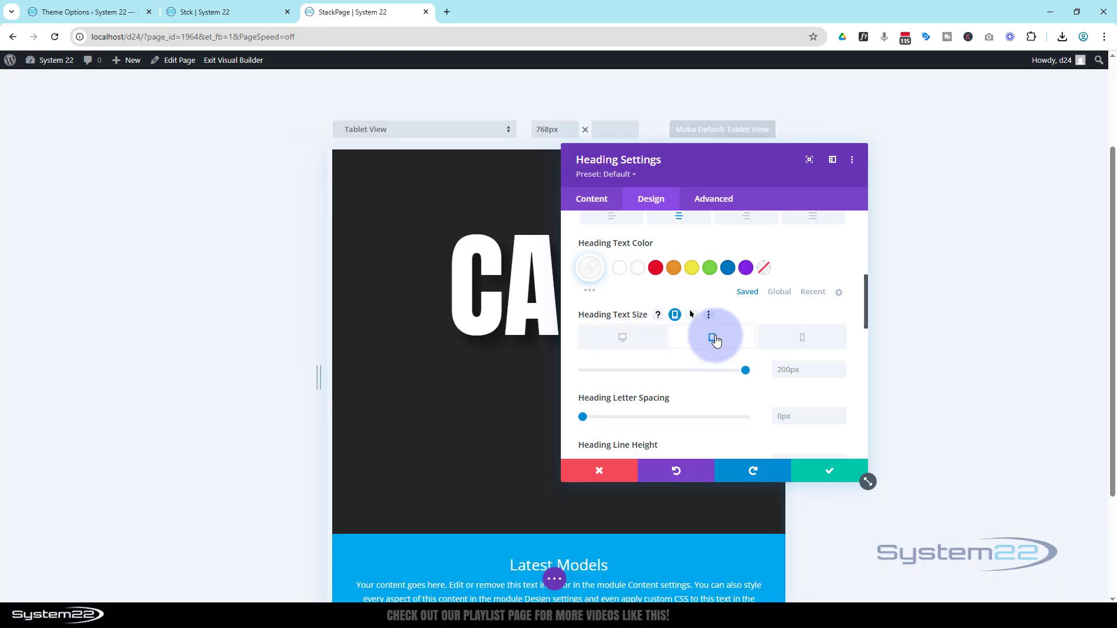
left_click_drag(757, 167, 933, 163)
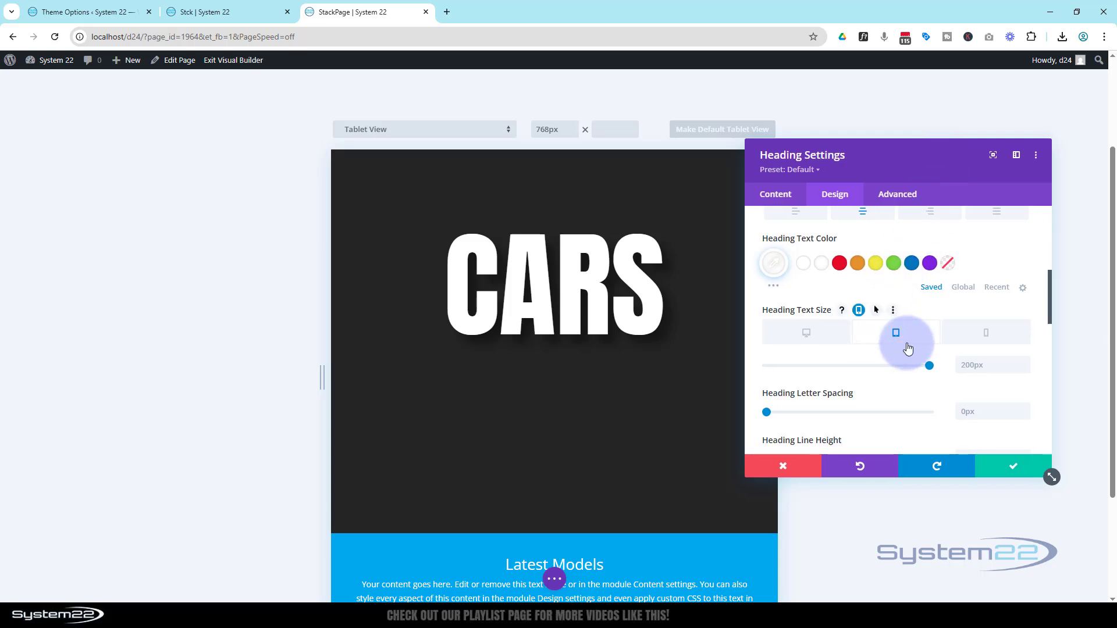
left_click(963, 364)
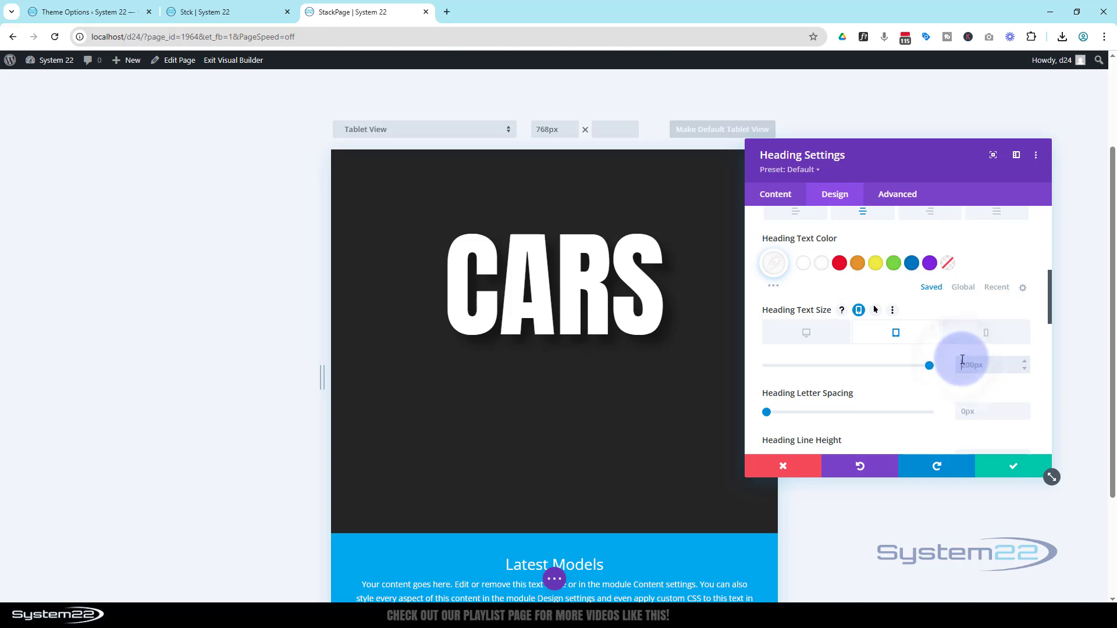
type("180px")
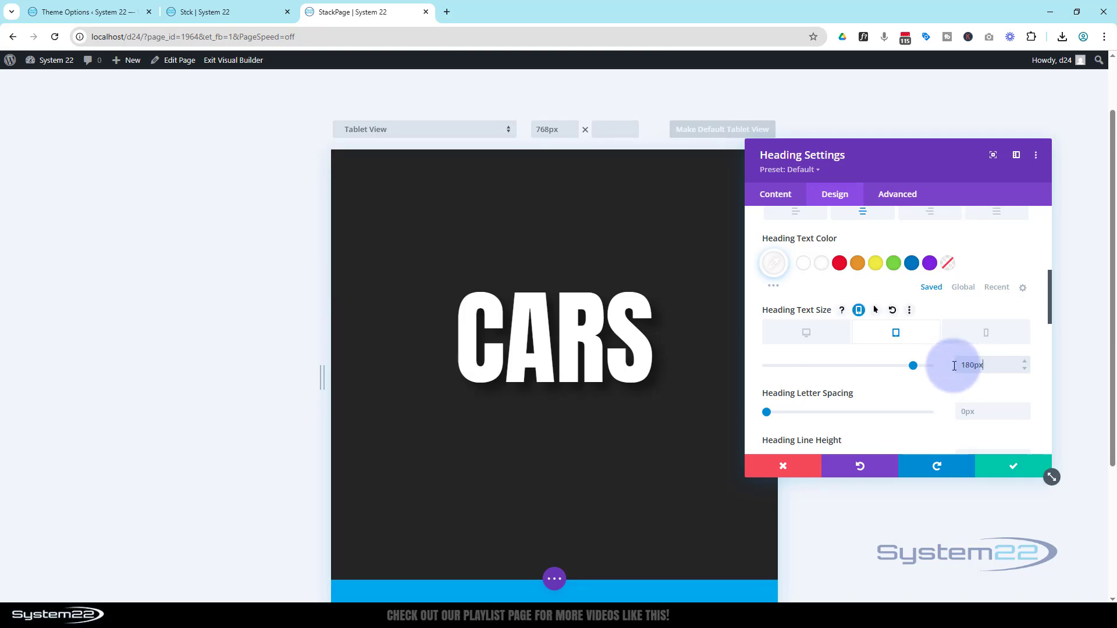
Step: Set the Cars heading's phone text size to 130px, return to the desktop view and save the module
left_click(980, 336)
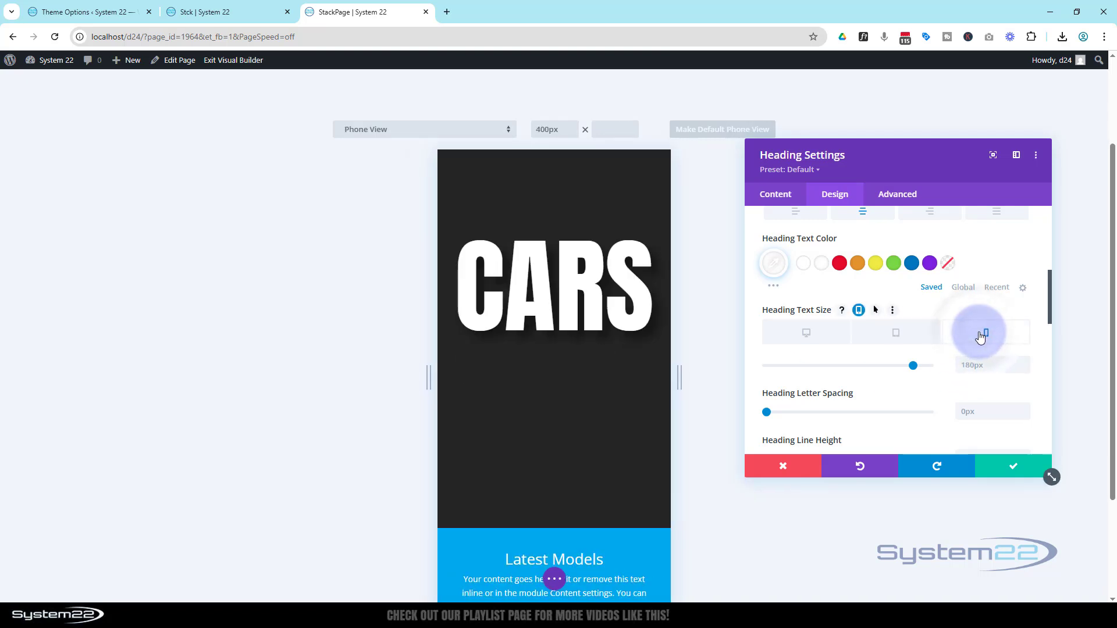
left_click(961, 363)
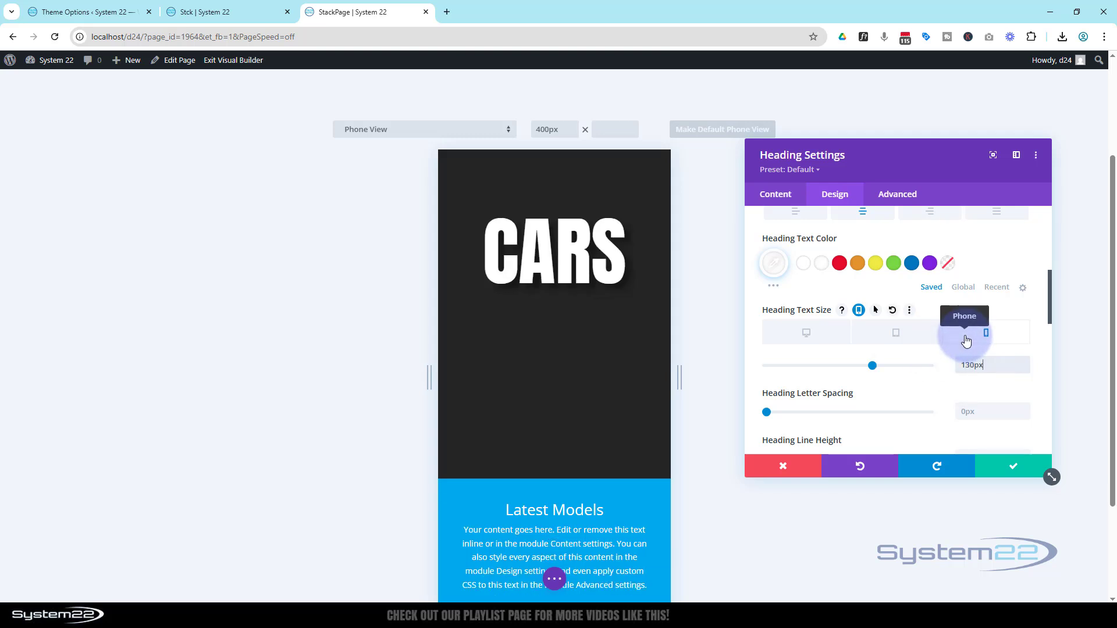
scroll(638, 391, "up", 2)
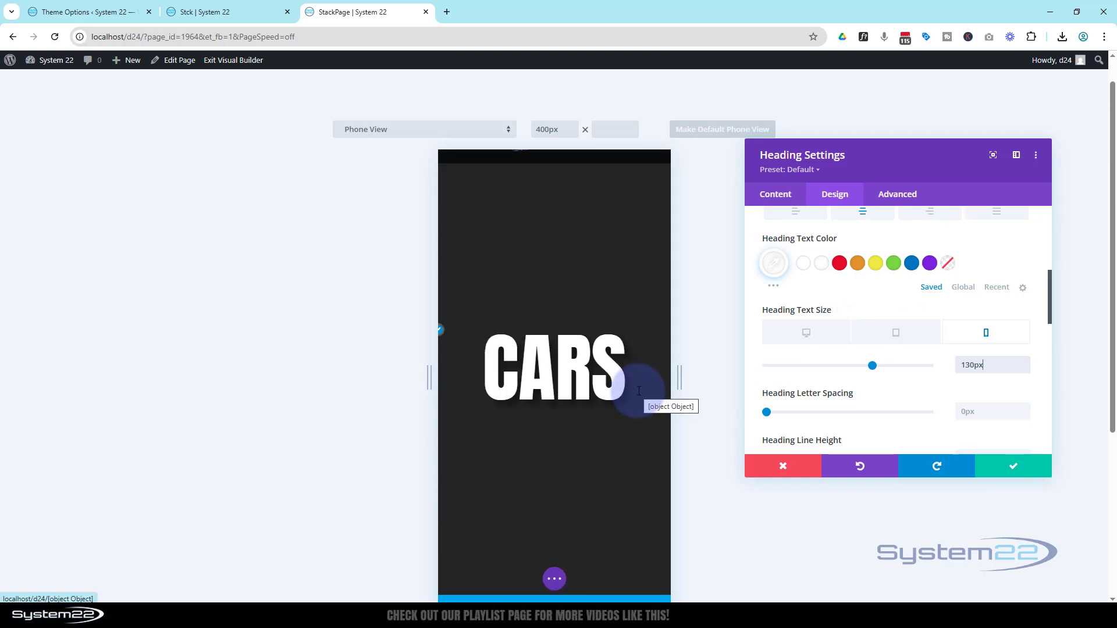
left_click(794, 337)
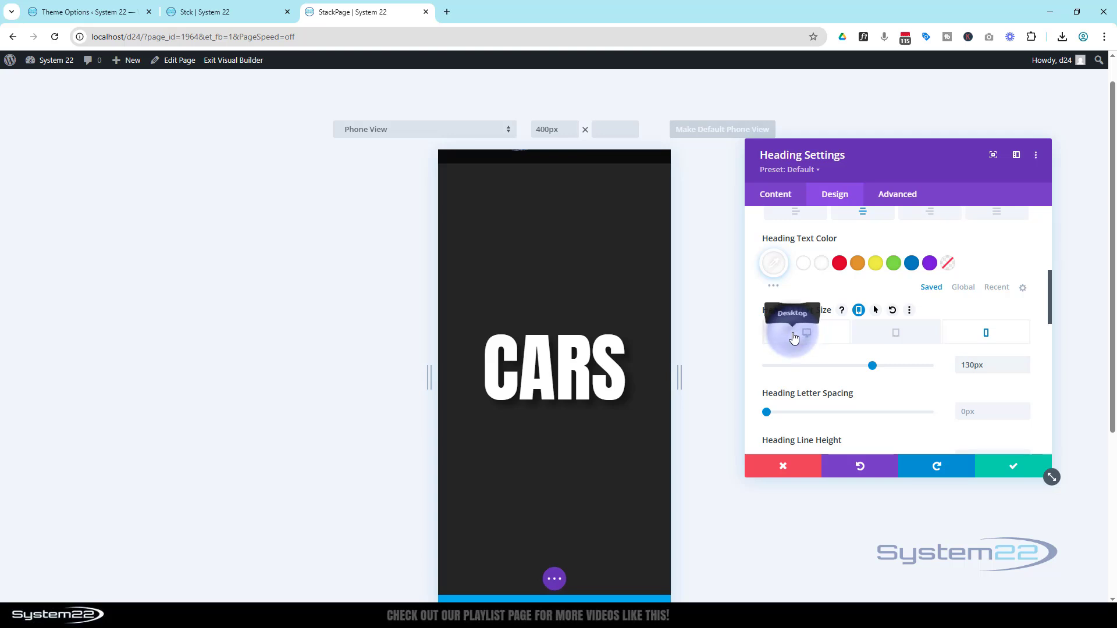
left_click(1011, 469)
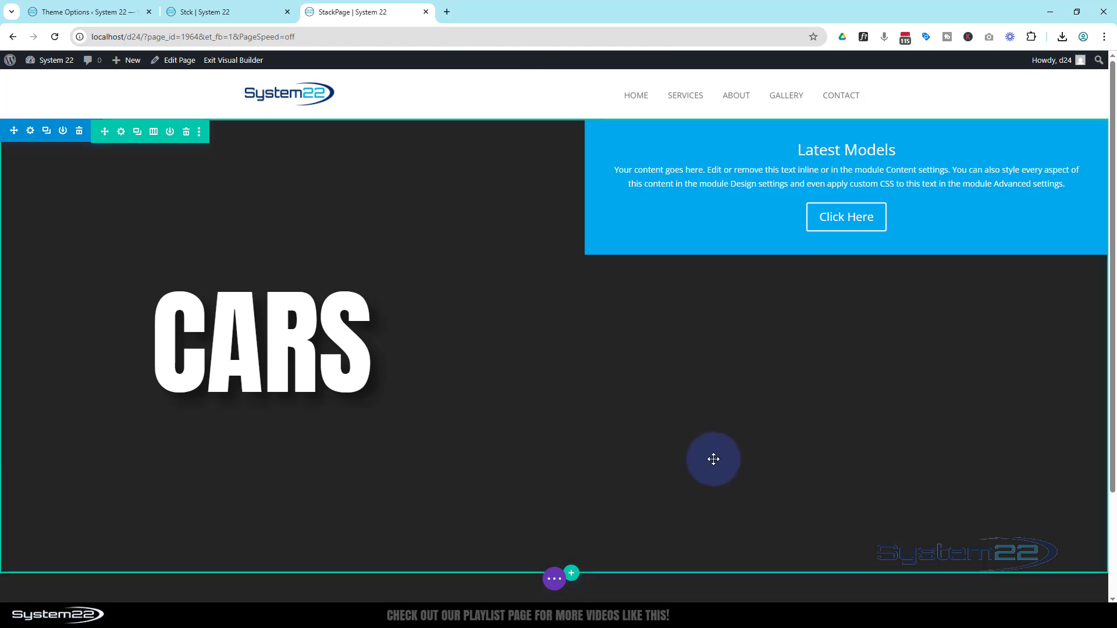
Step: Give the row a custom gutter width of 1 and equalize its column heights
left_click(122, 132)
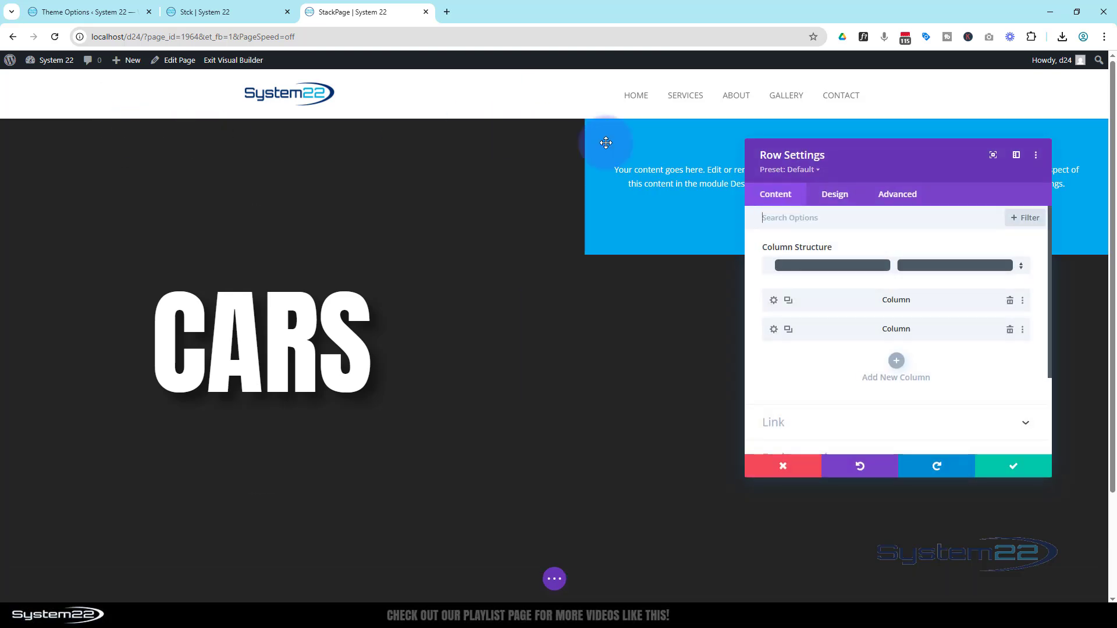
left_click(846, 198)
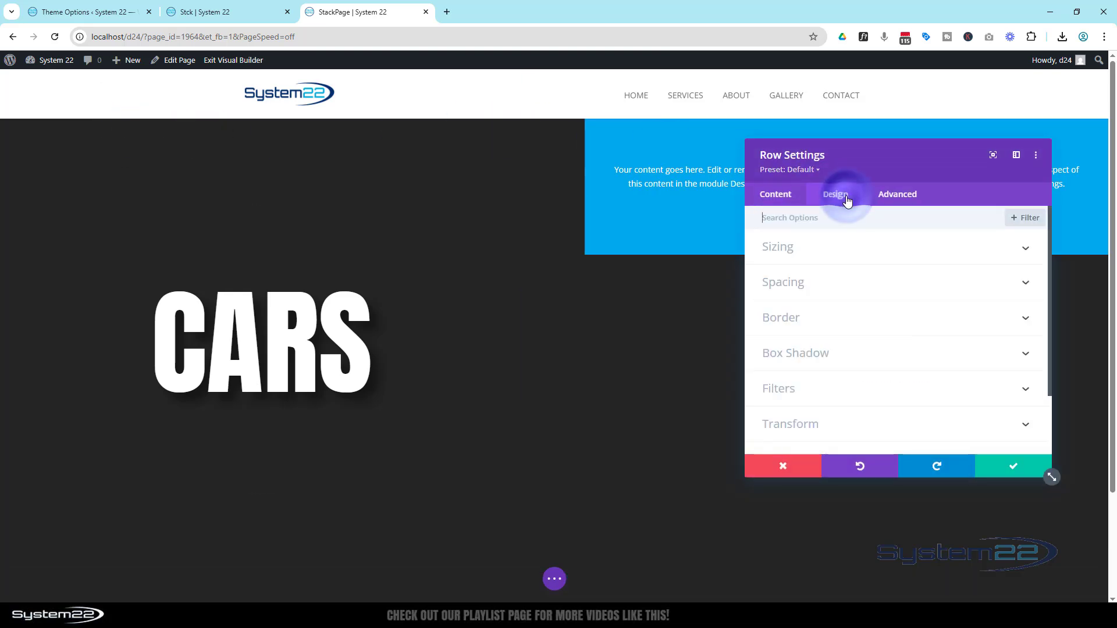
left_click(849, 259)
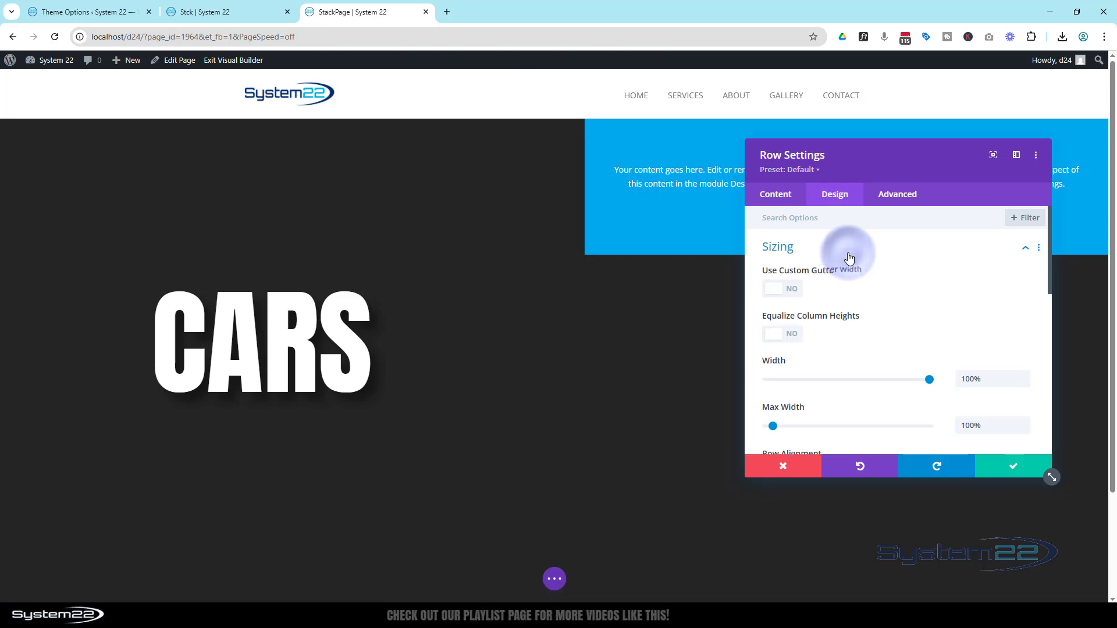
left_click(797, 296)
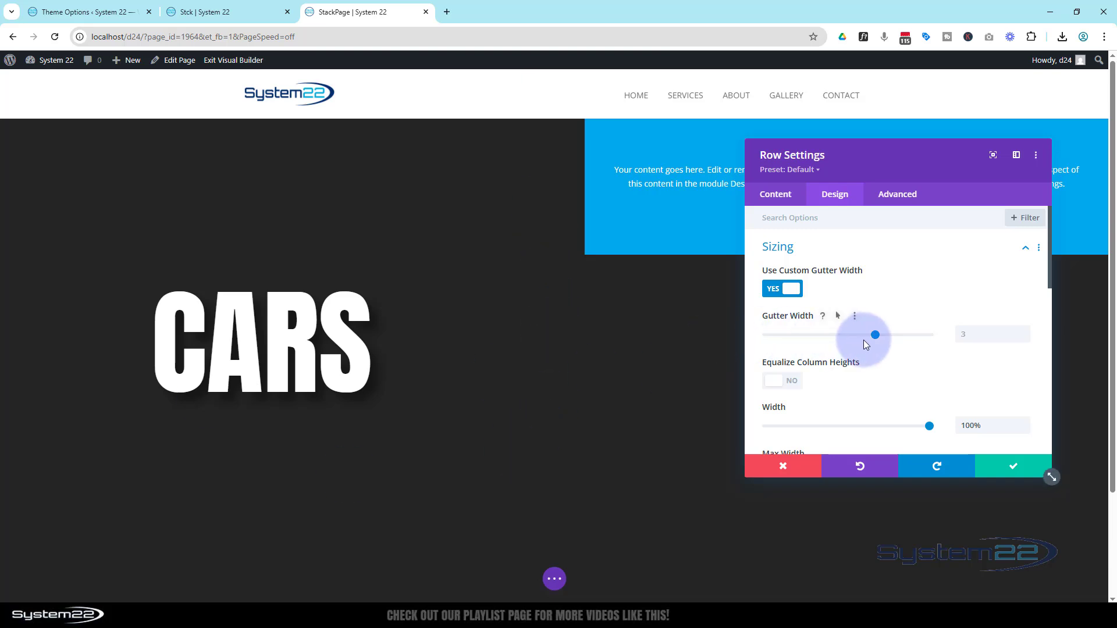
left_click_drag(874, 333, 762, 341)
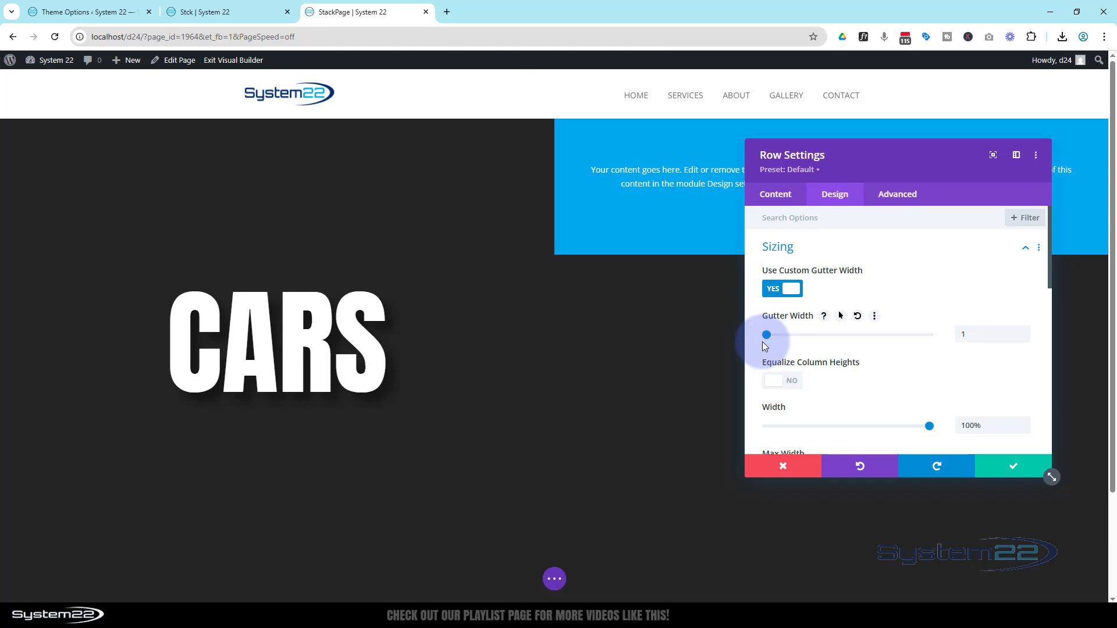
left_click_drag(899, 168, 408, 182)
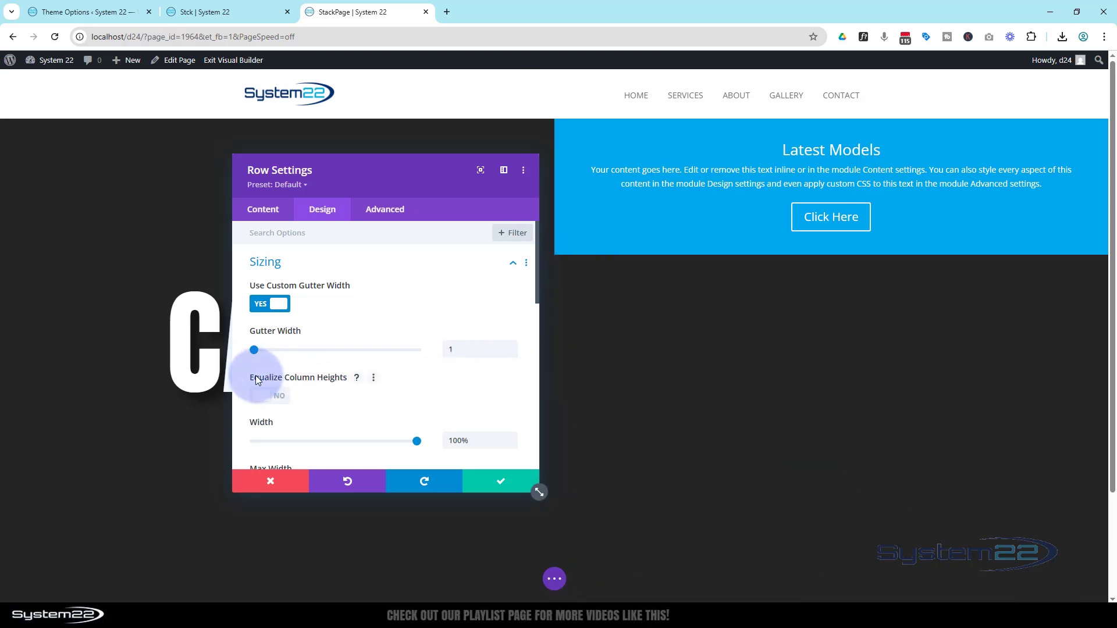
left_click(270, 400)
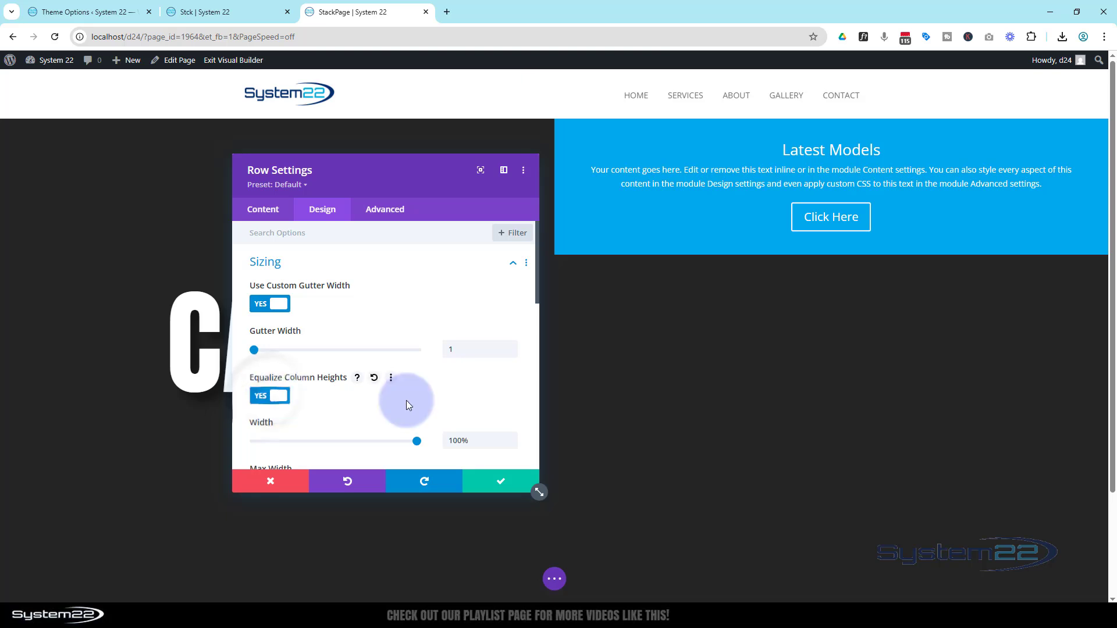
Step: Give the row's second column the media library image of the dark blue sports car at sunset (vxCW8ZZMV3CX06WuyECm-4-o4118.jpg) as background, and save the column
left_click(268, 215)
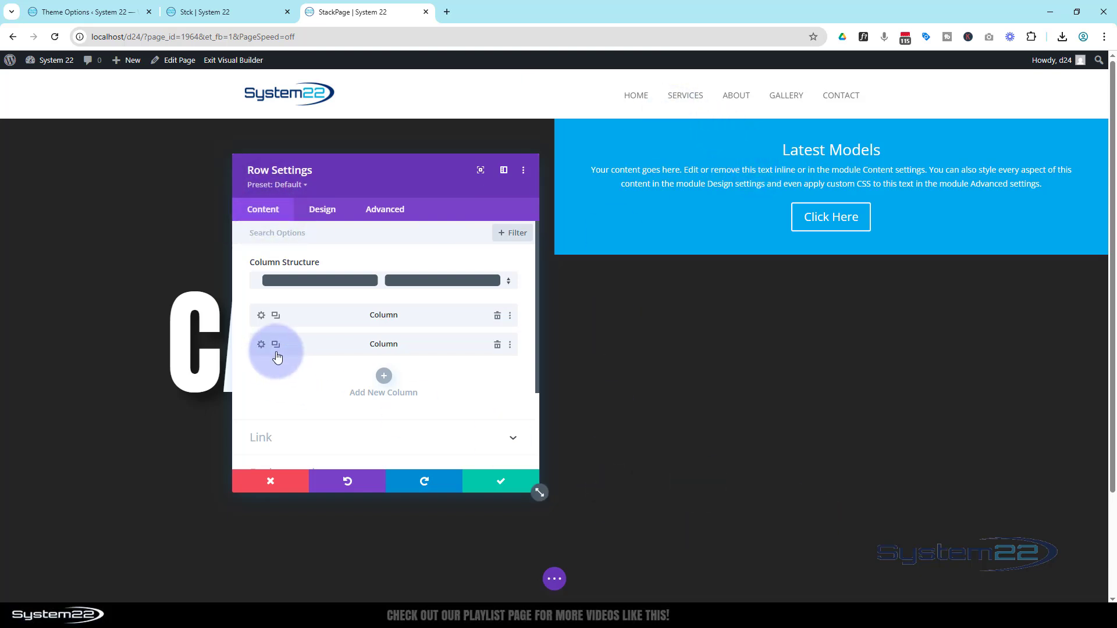
left_click(261, 346)
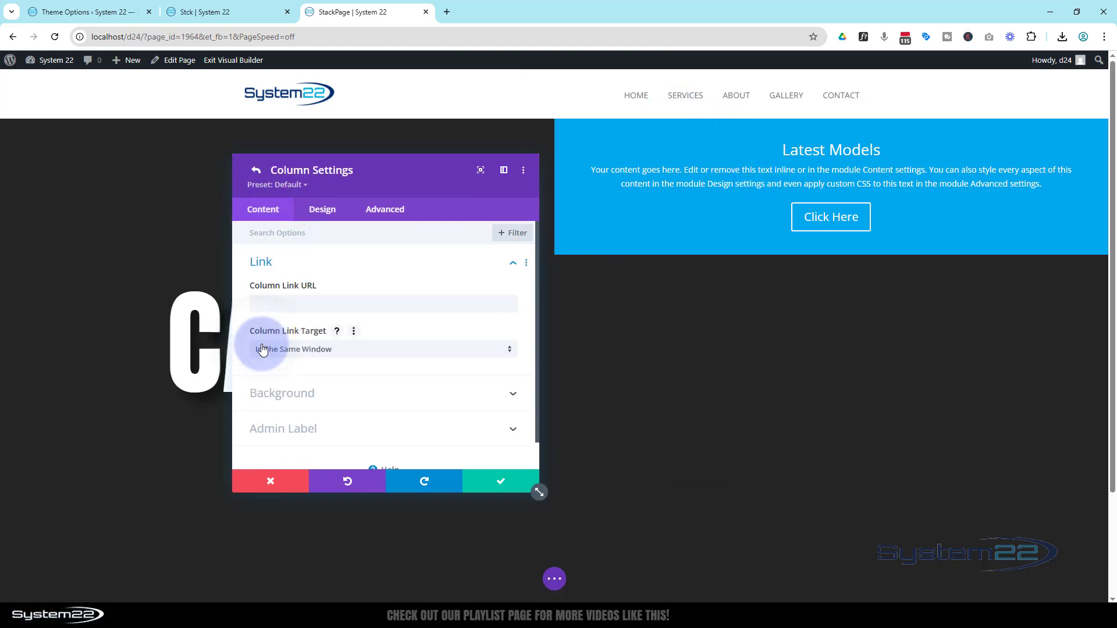
left_click(305, 394)
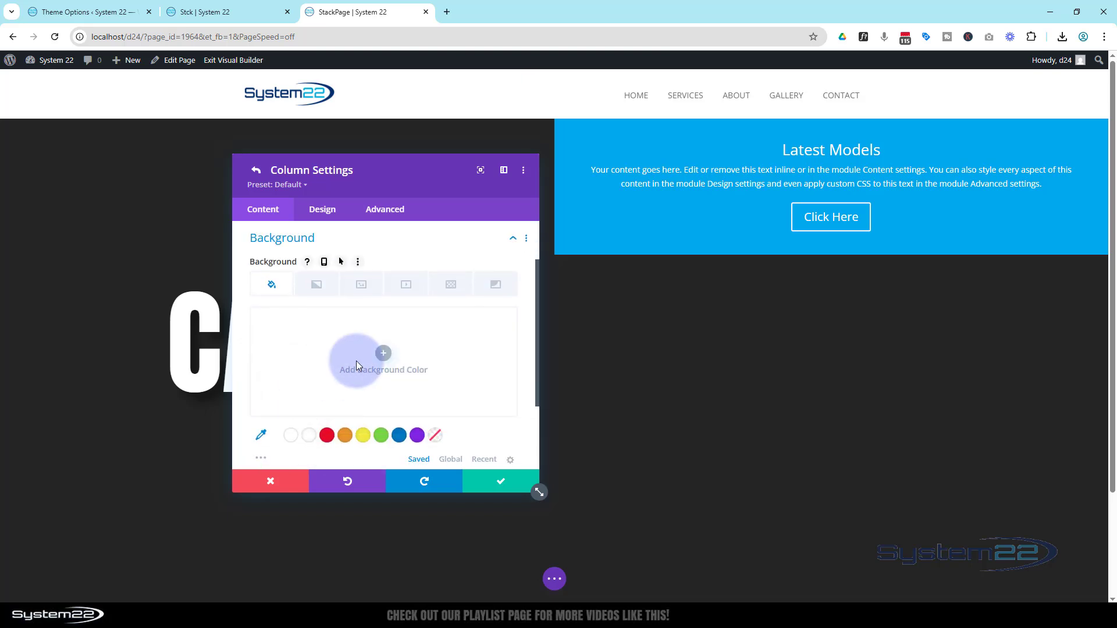
left_click(363, 286)
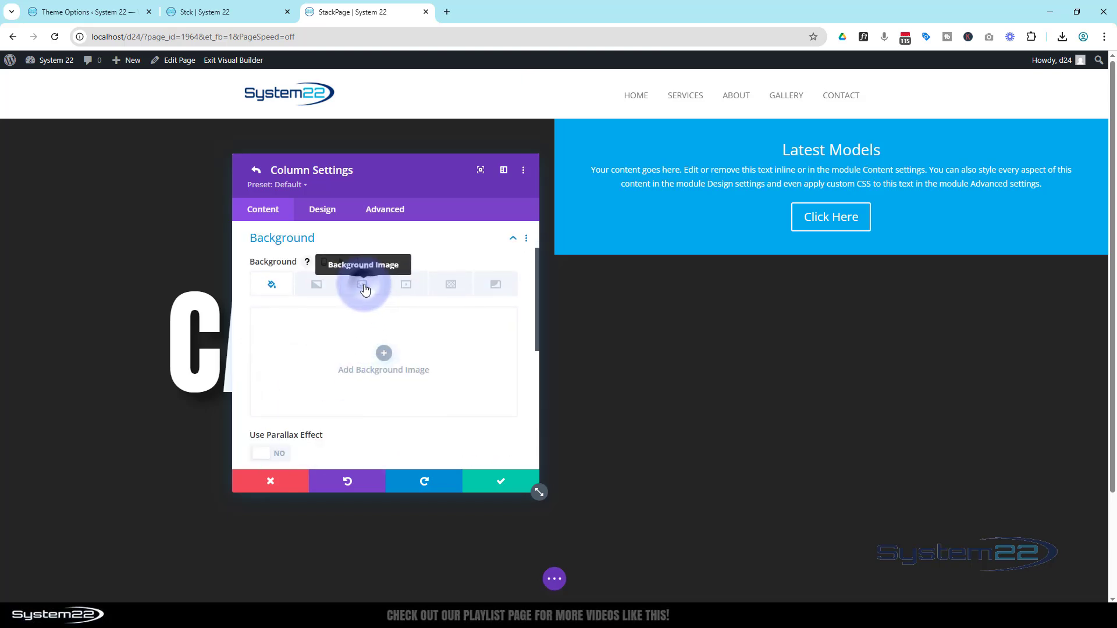
left_click(382, 357)
scroll(379, 360, "down", 10)
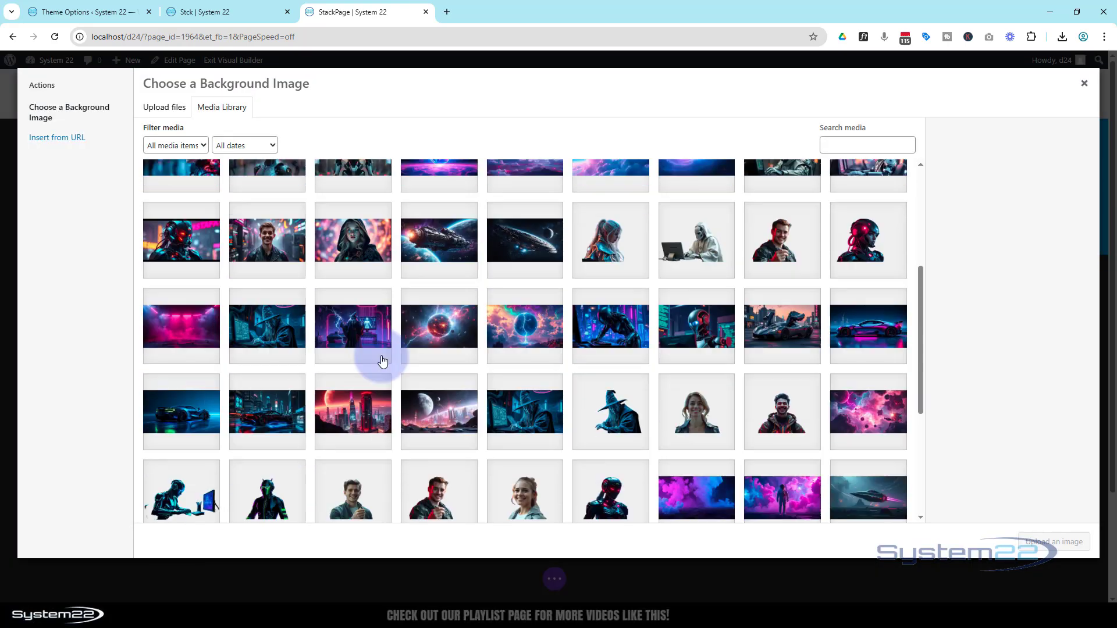
left_click(525, 508)
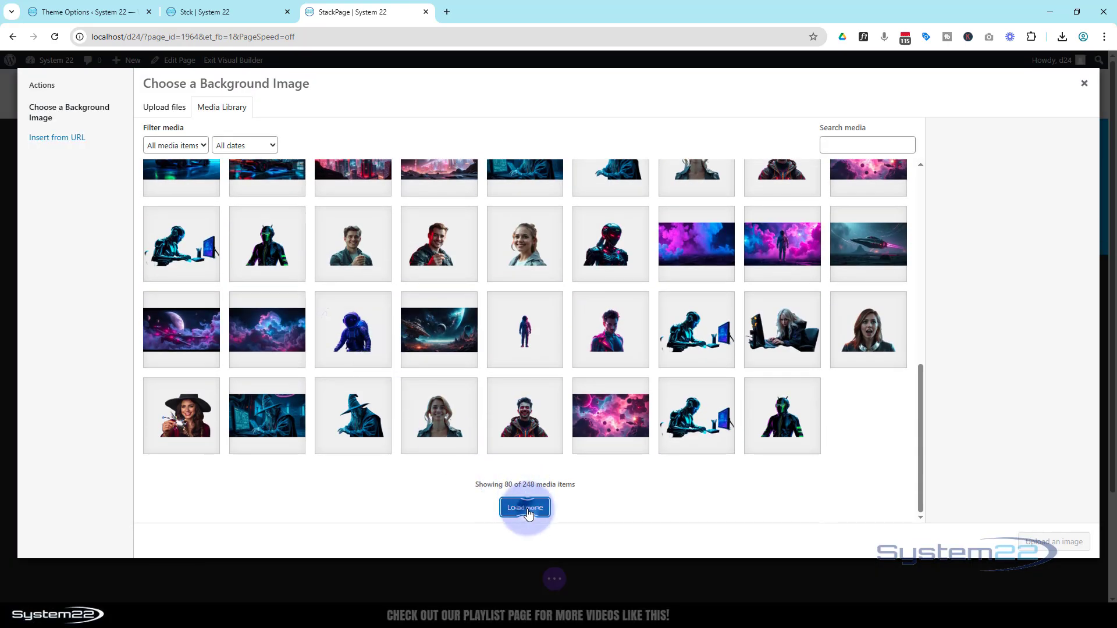
scroll(501, 433, "down", 4)
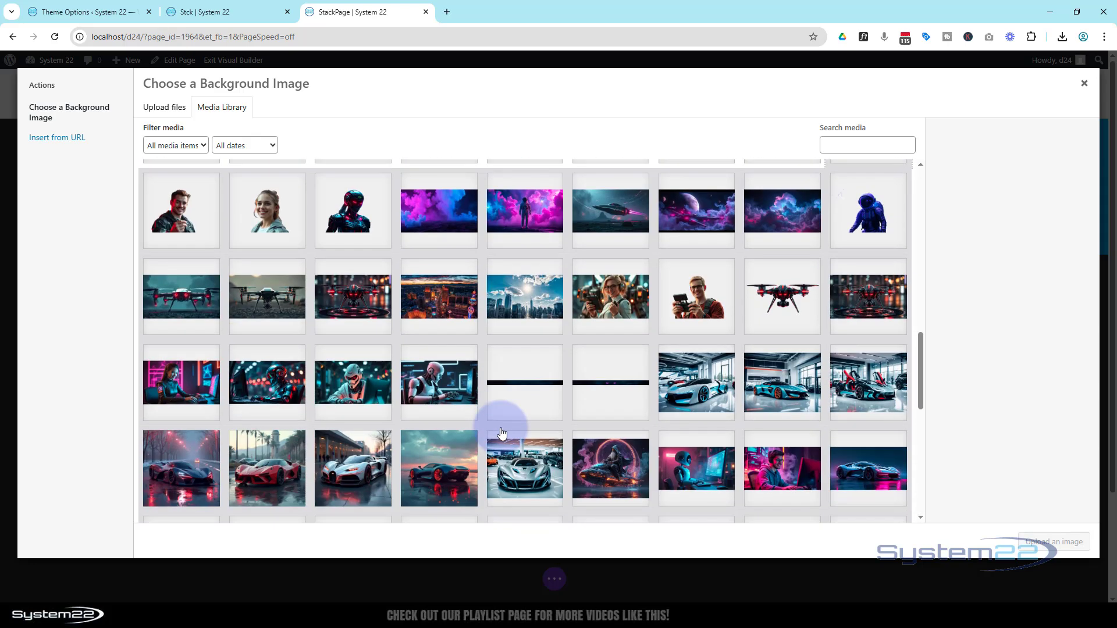
left_click(440, 373)
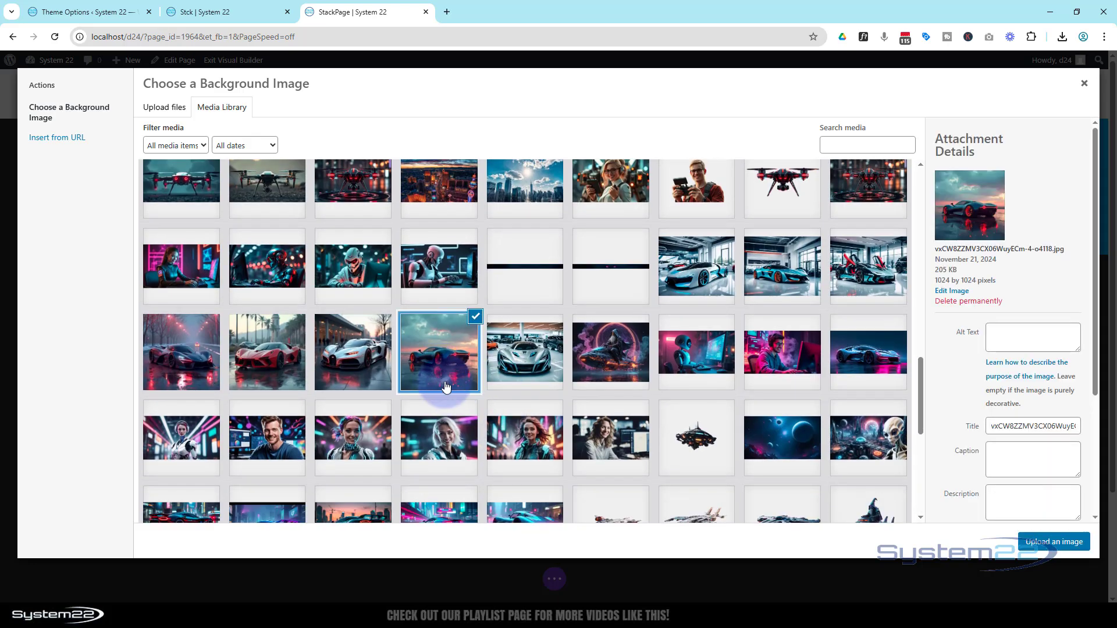
left_click(1053, 541)
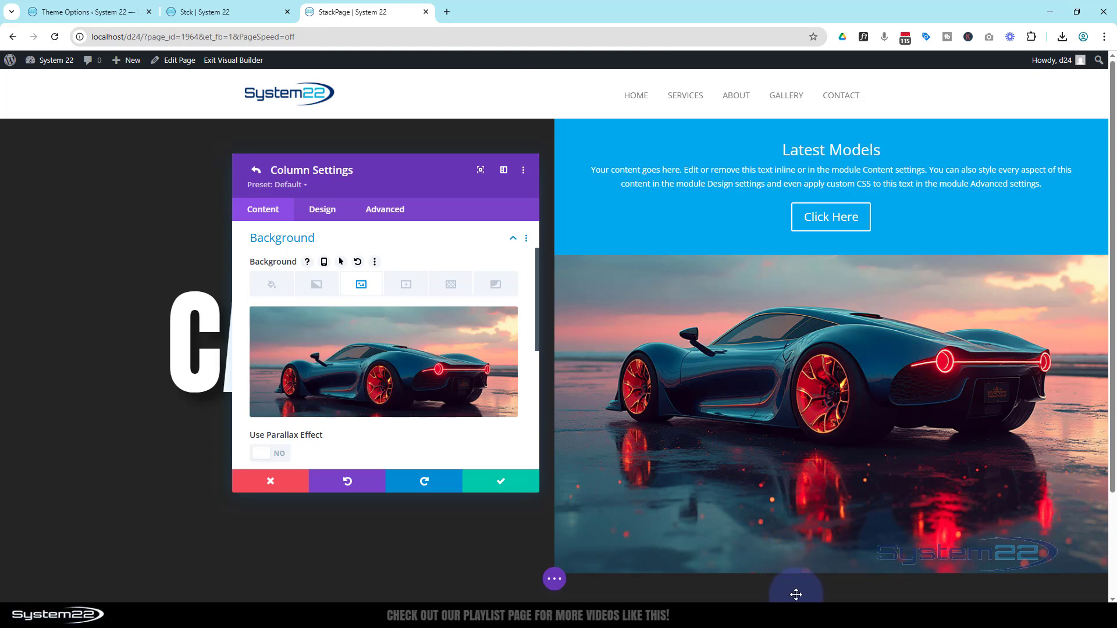
left_click(502, 480)
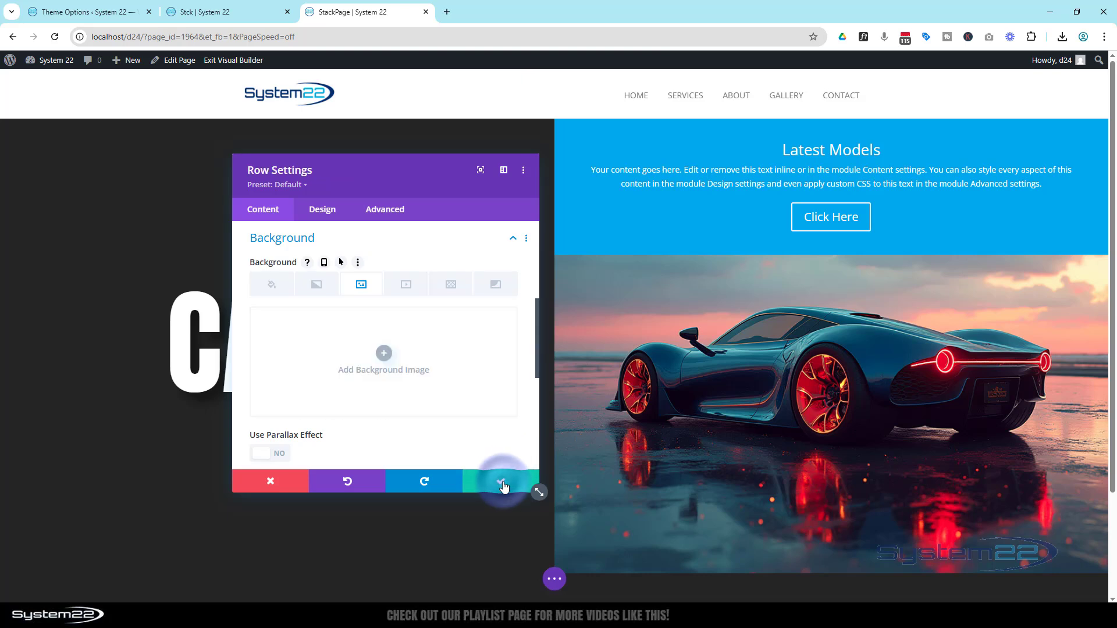
Step: Set the row's height to 100vh and save the row settings
left_click(316, 213)
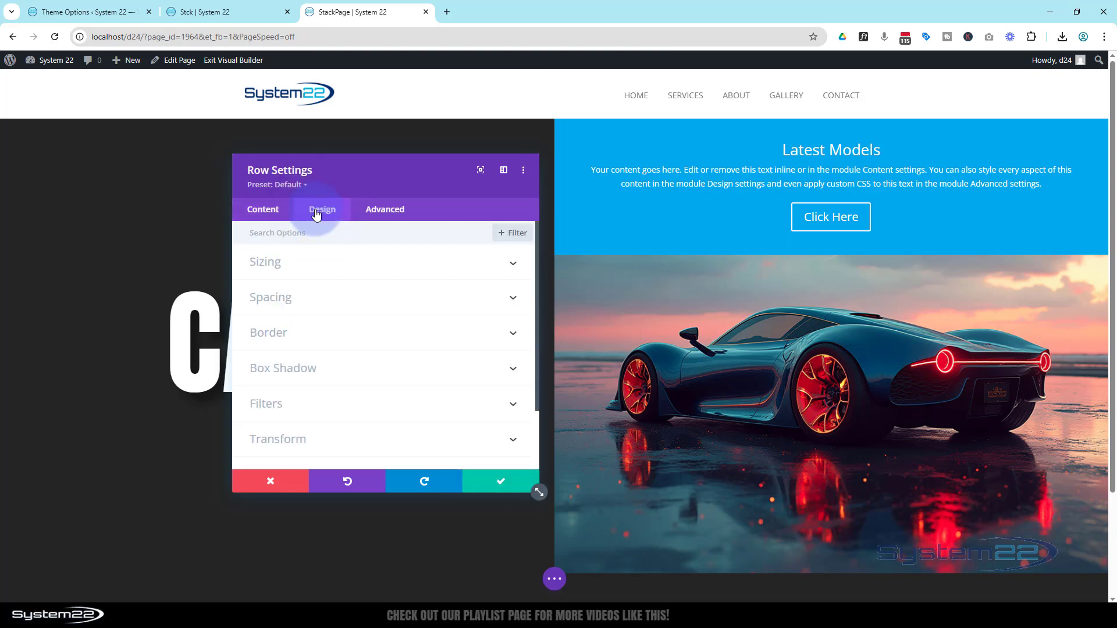
left_click(326, 266)
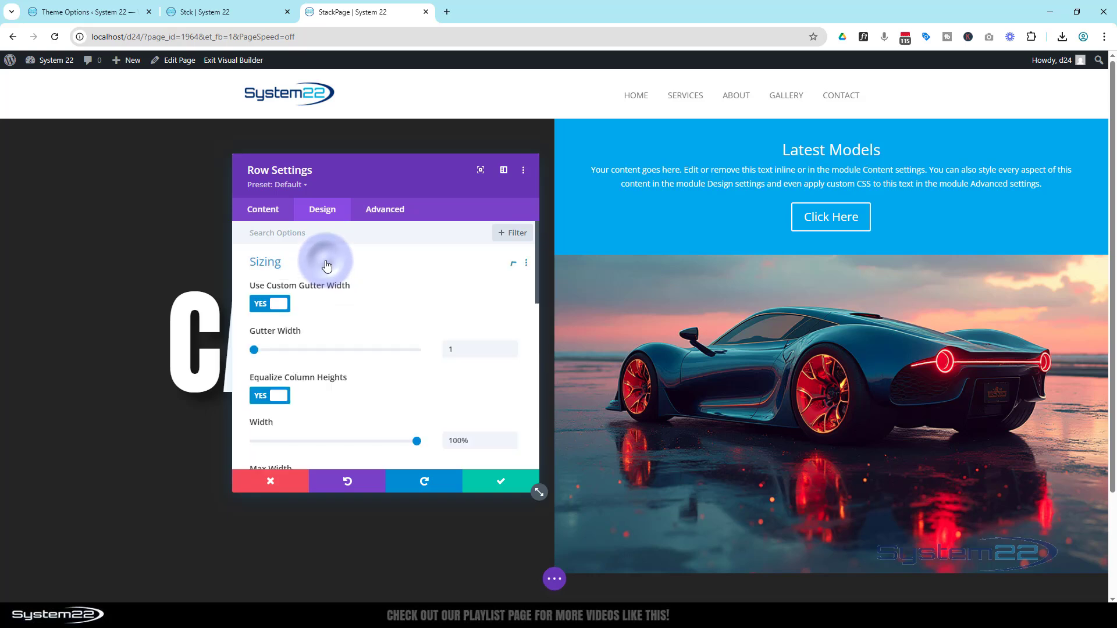
scroll(326, 268, "down", 5)
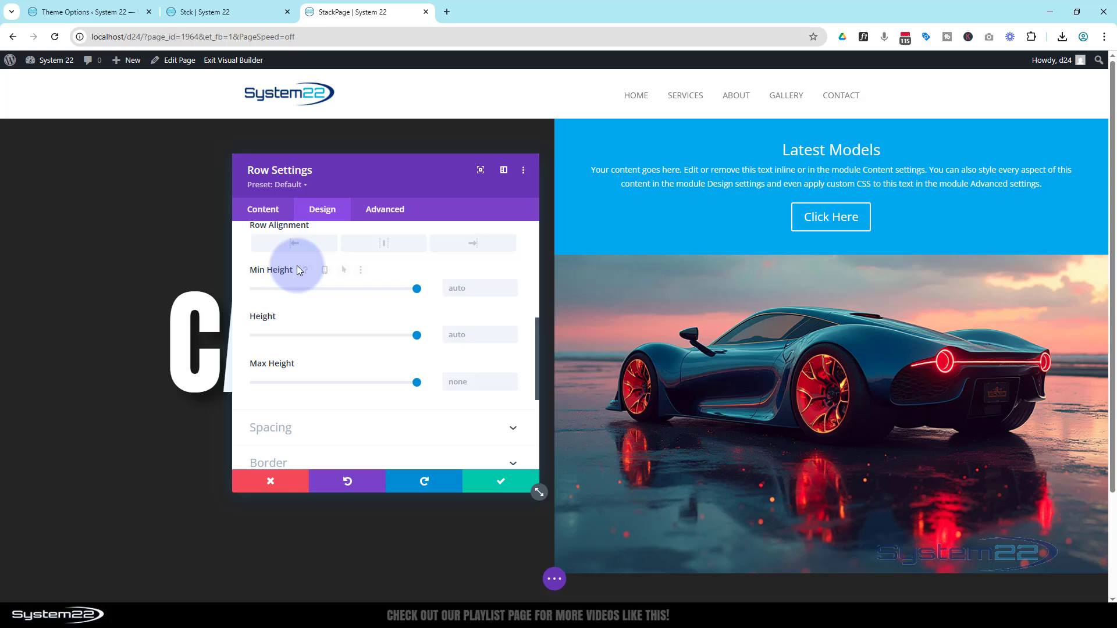
left_click(457, 334)
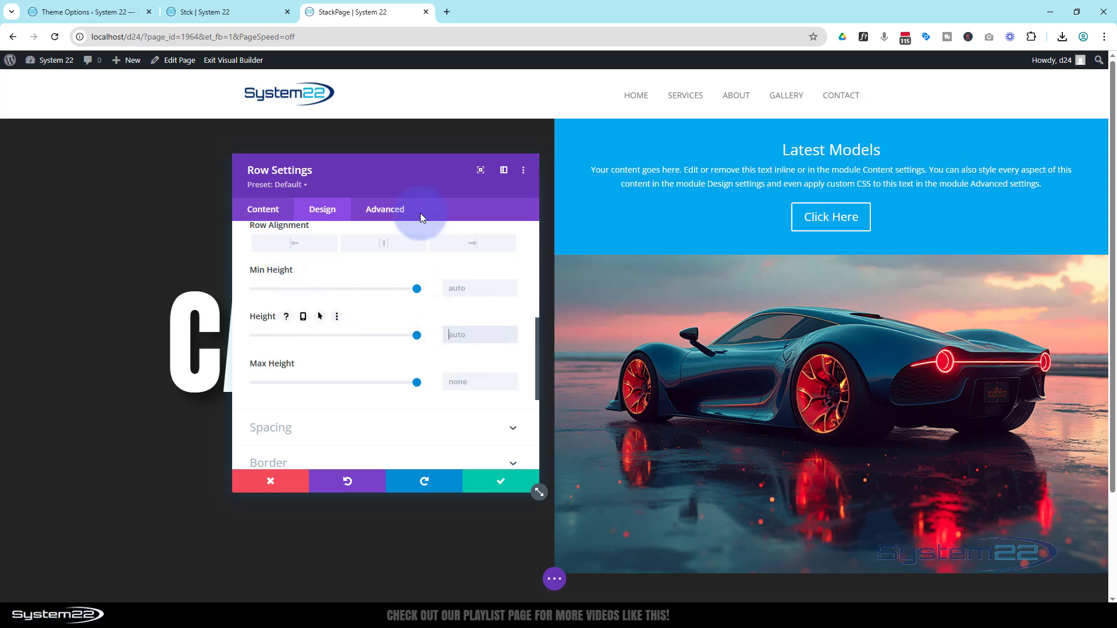
type("100vh")
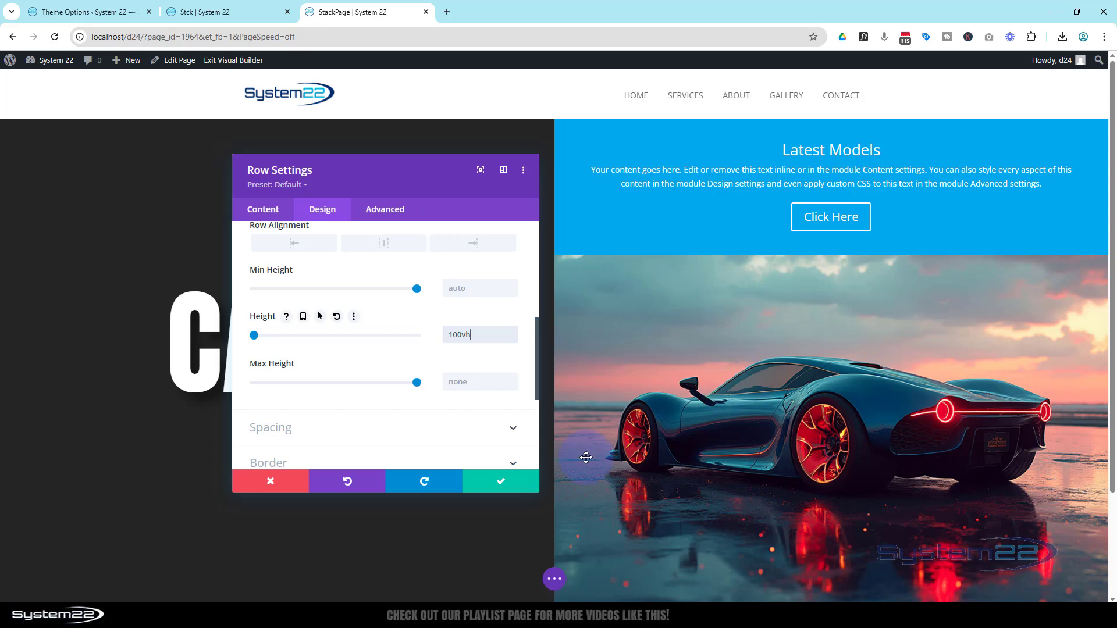
left_click(504, 482)
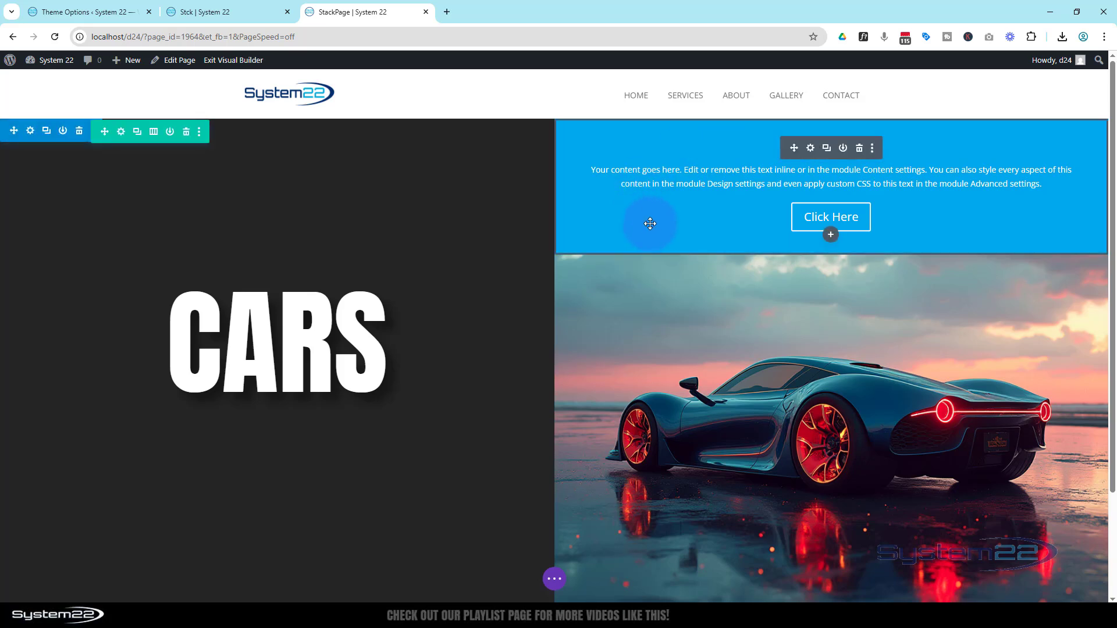
Step: Remove the blue background color from the Latest Models call to action
left_click(811, 149)
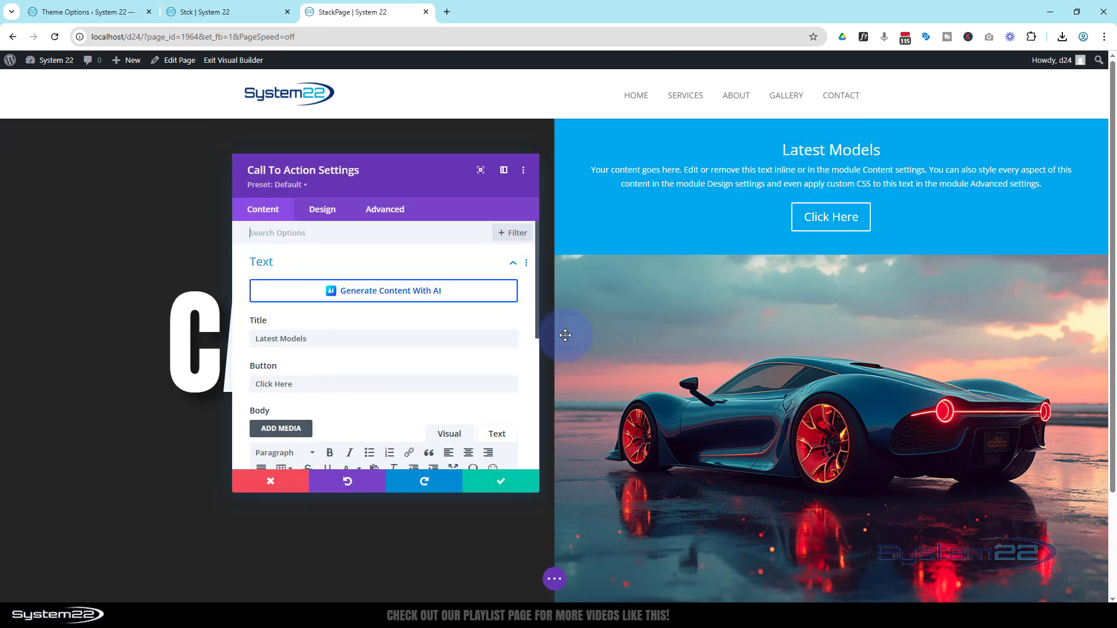
scroll(284, 256, "down", 4)
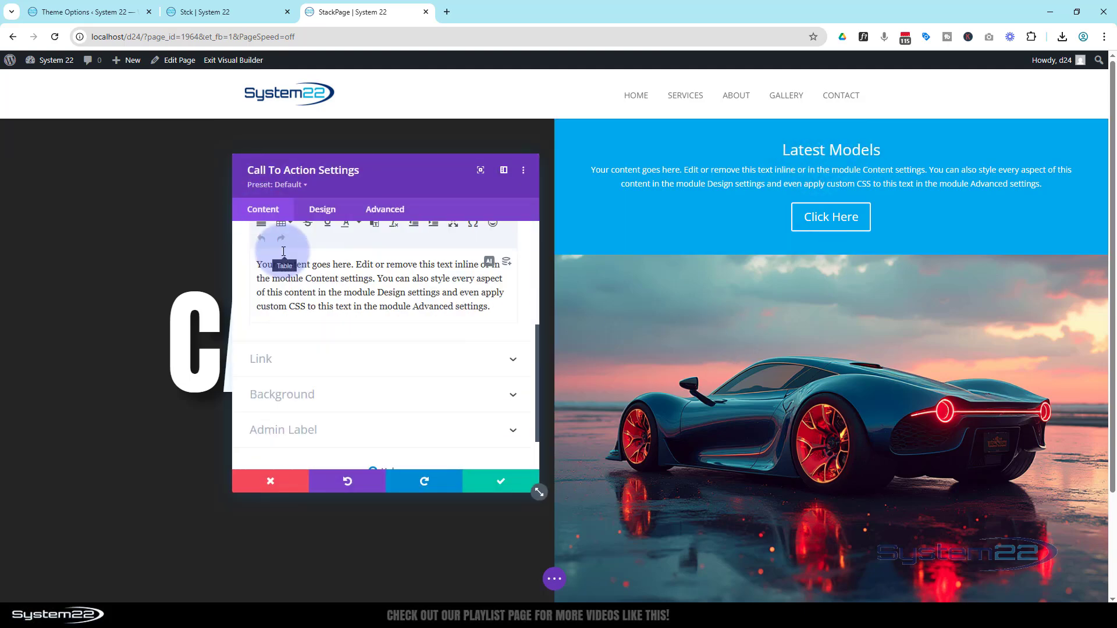
scroll(284, 251, "down", 1)
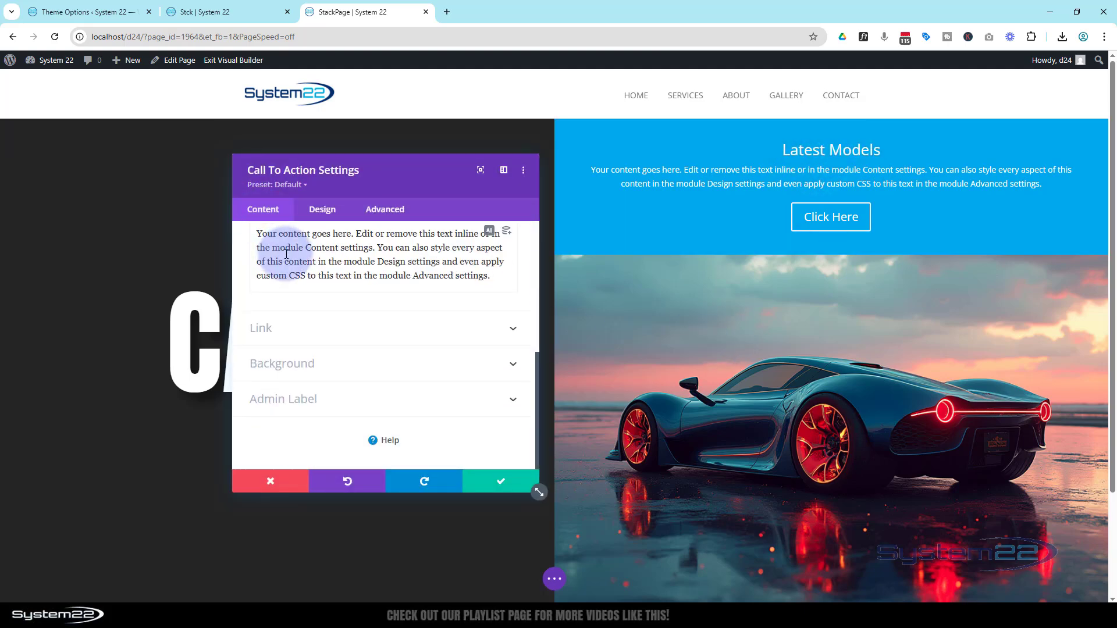
left_click(359, 372)
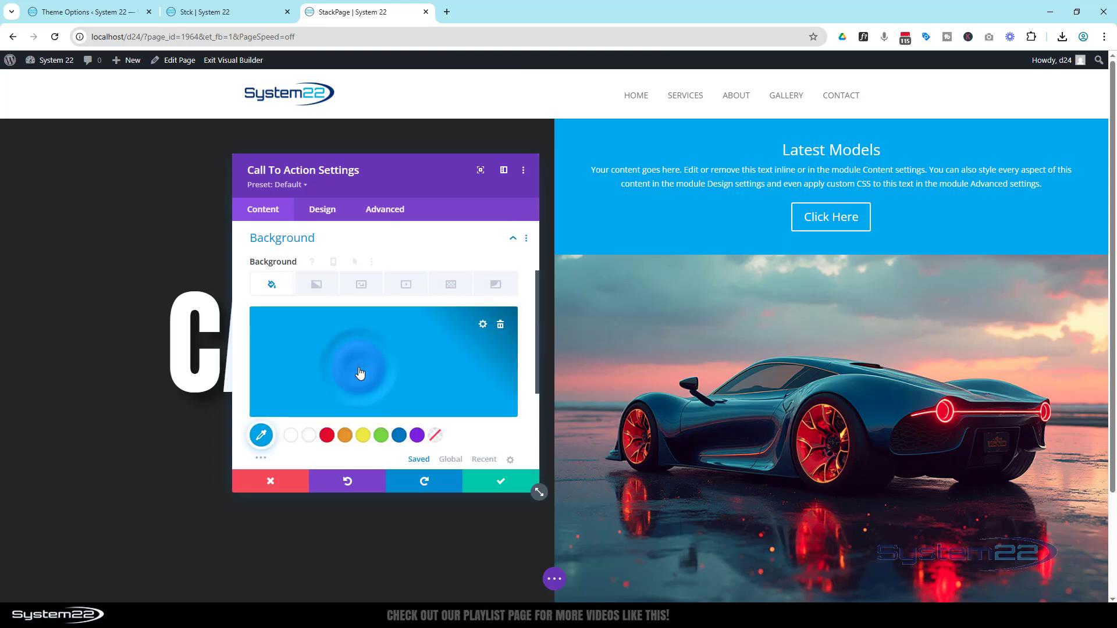
left_click(500, 326)
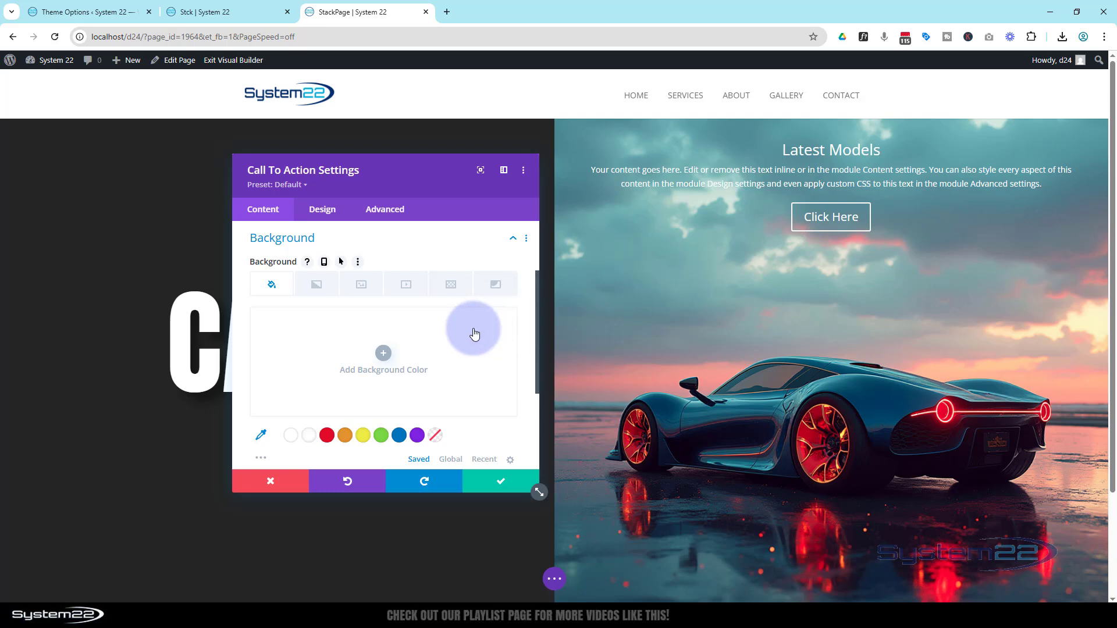
Step: Set the Latest Models call to action's top padding to 15vh
left_click(331, 219)
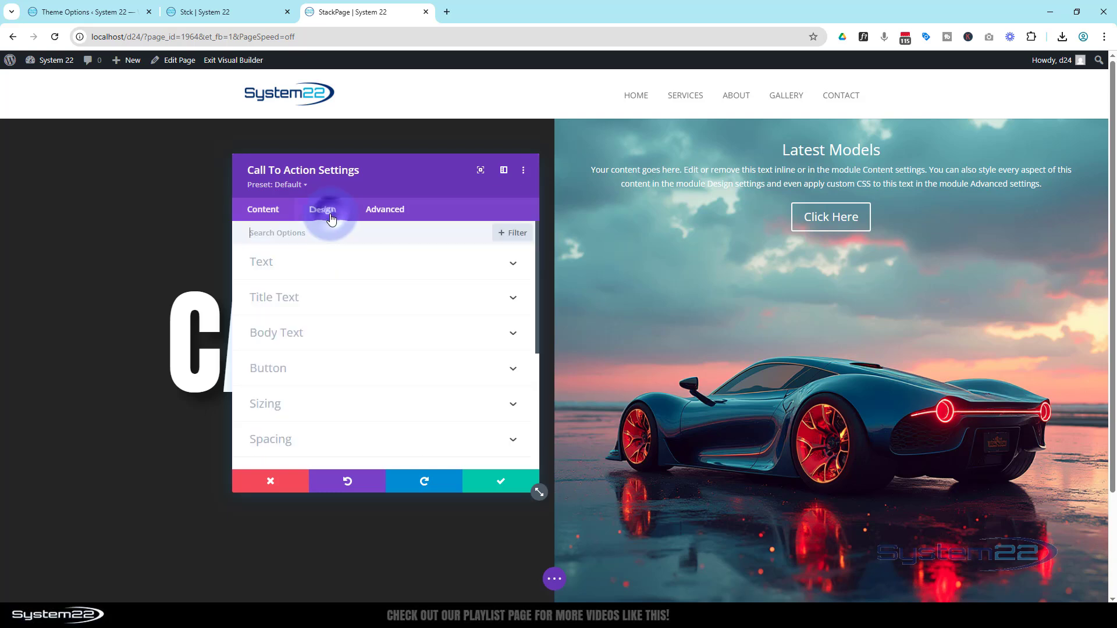
left_click(318, 444)
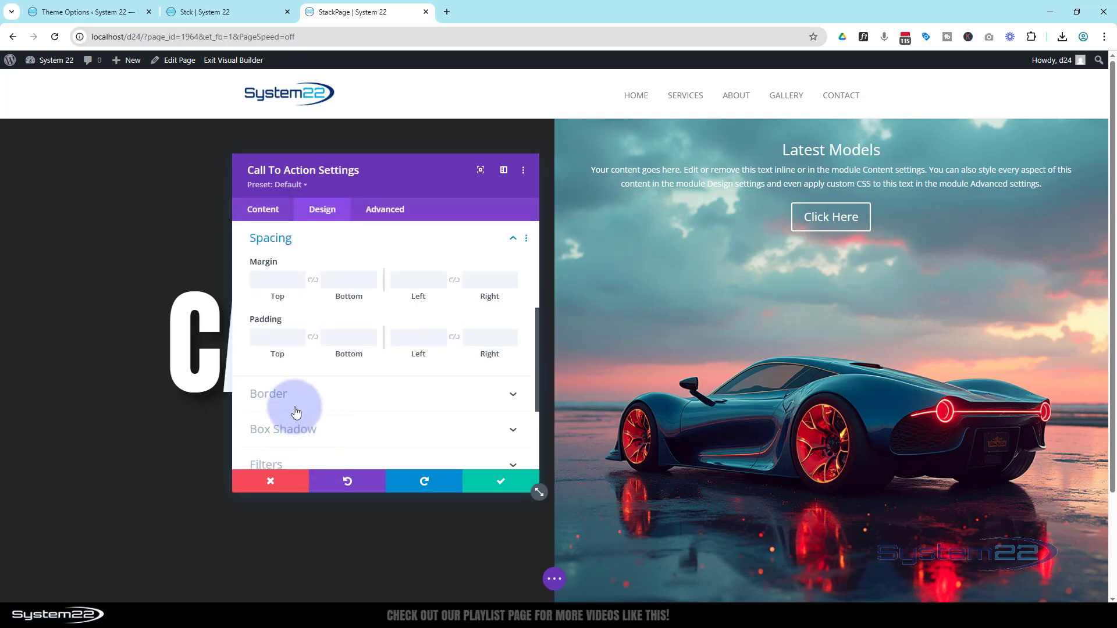
left_click(261, 341)
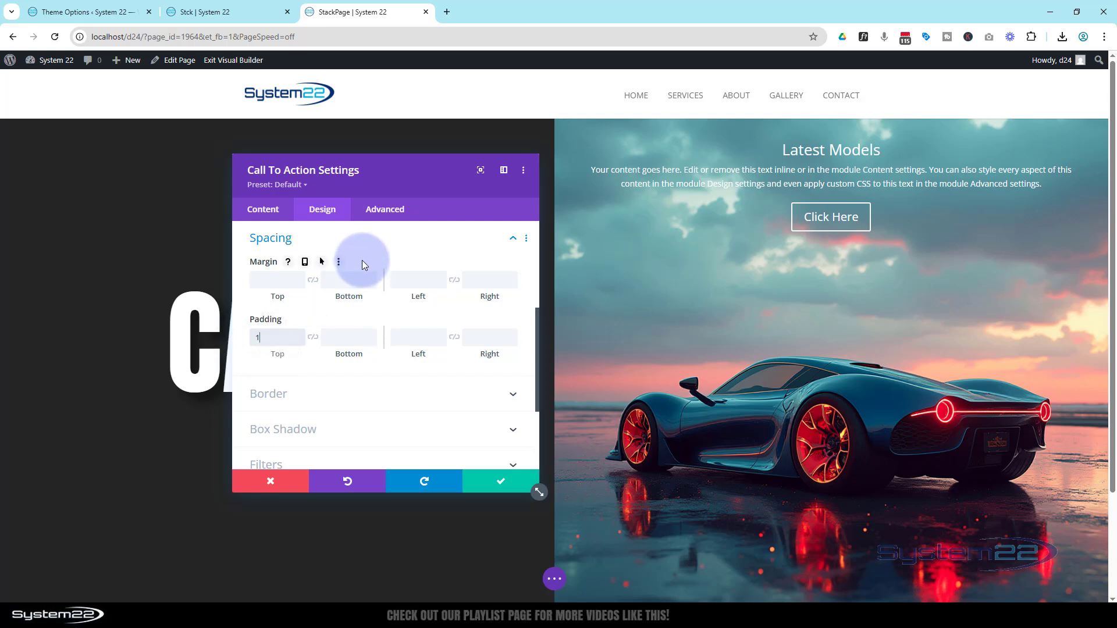
type("10vh")
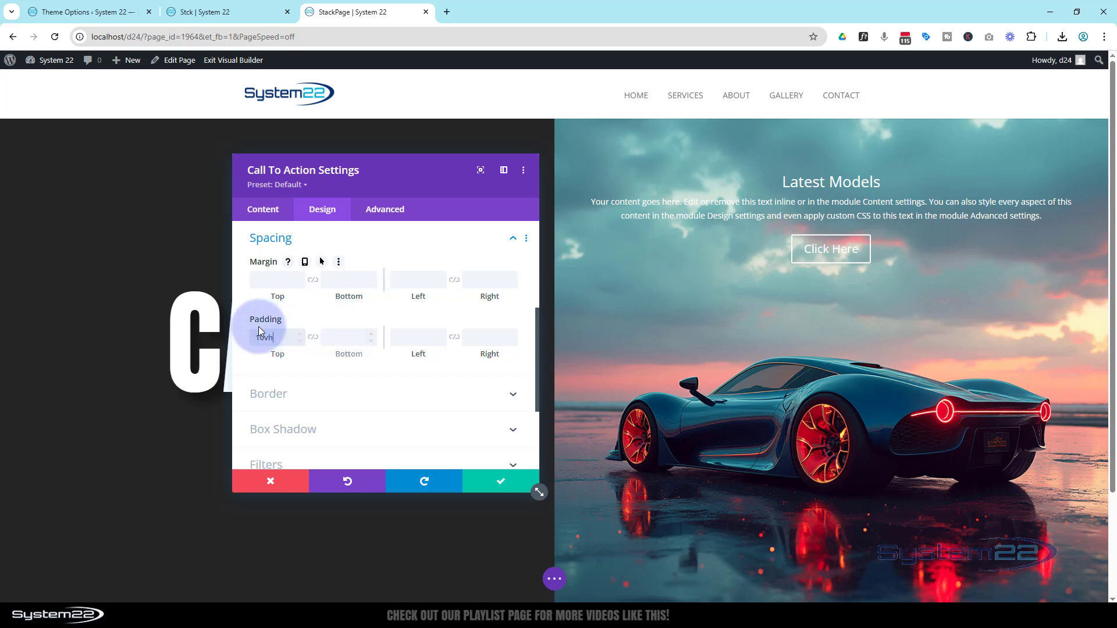
left_click_drag(259, 339, 264, 340)
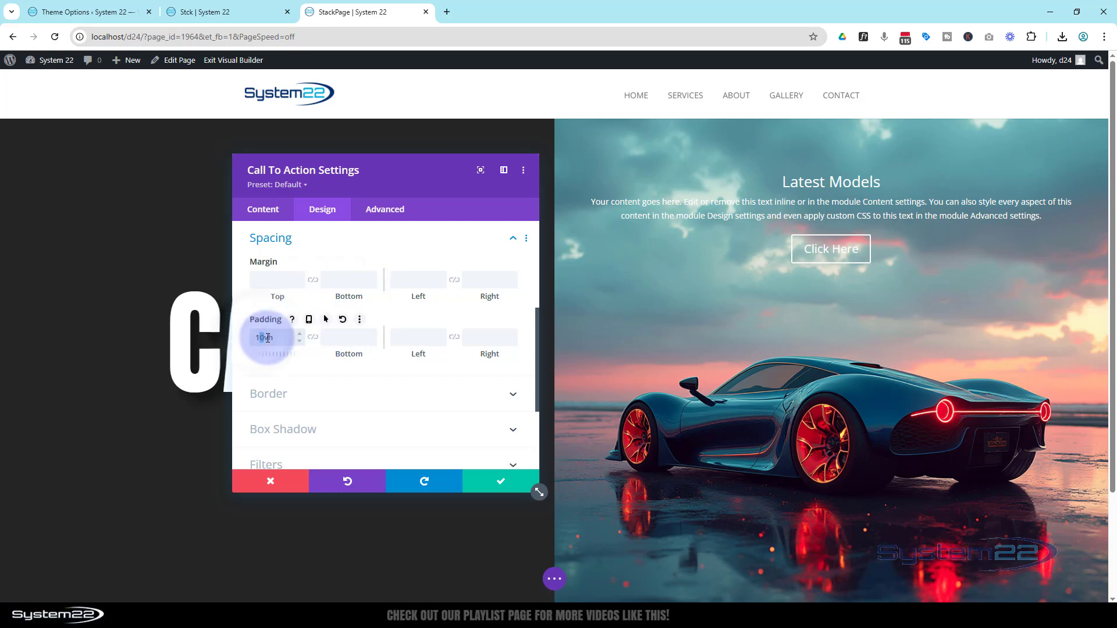
type("5")
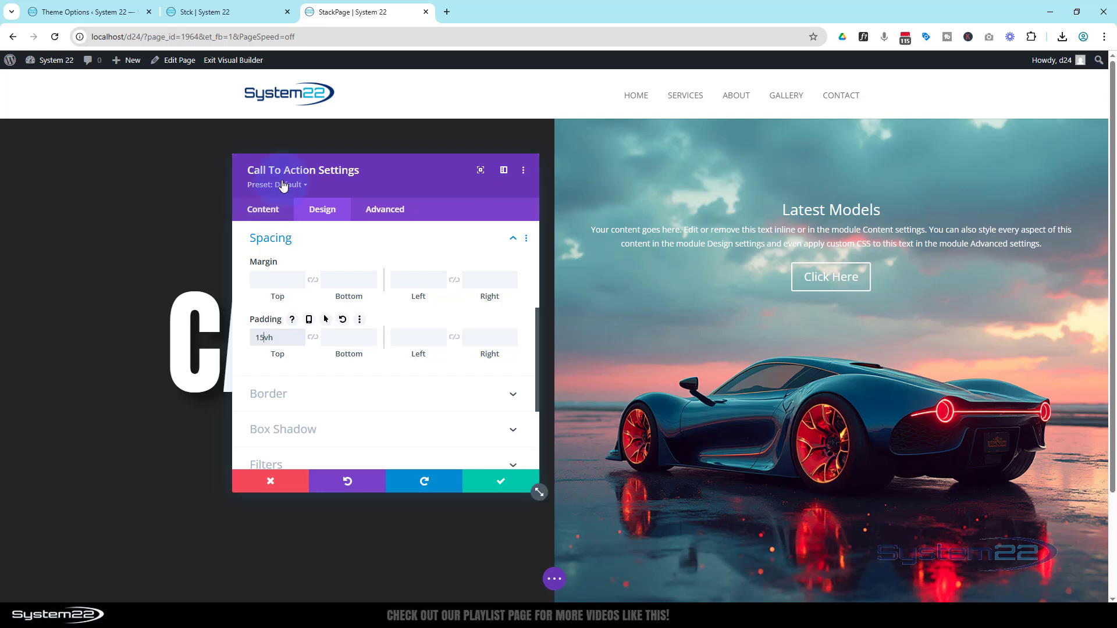
Step: Add a background gradient to the call to action and make its 100% stop fully transparent
left_click(269, 210)
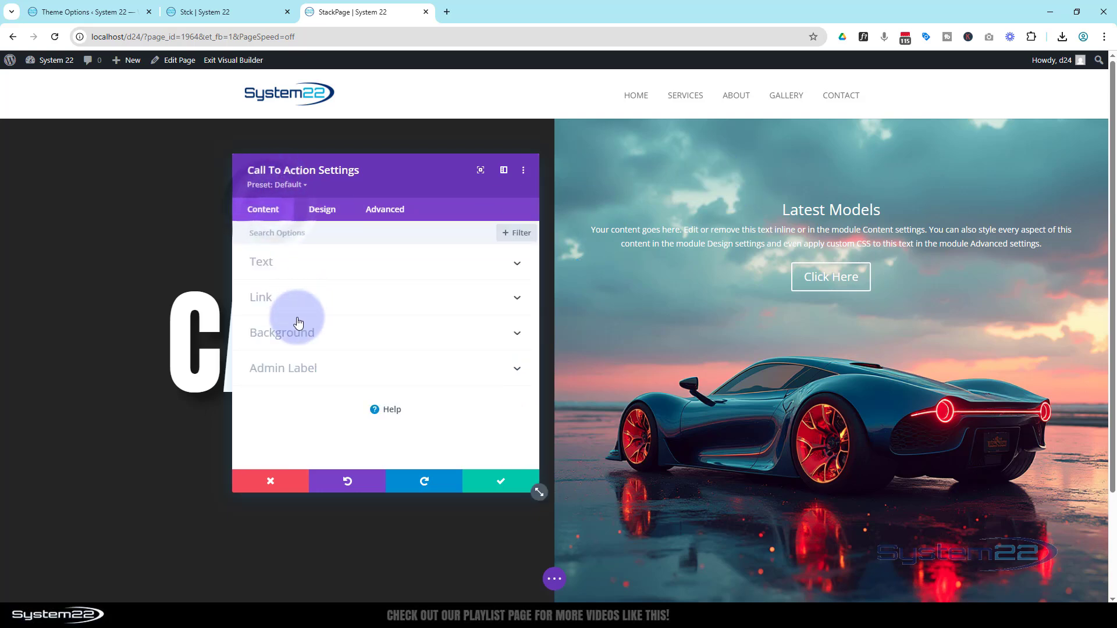
left_click(299, 337)
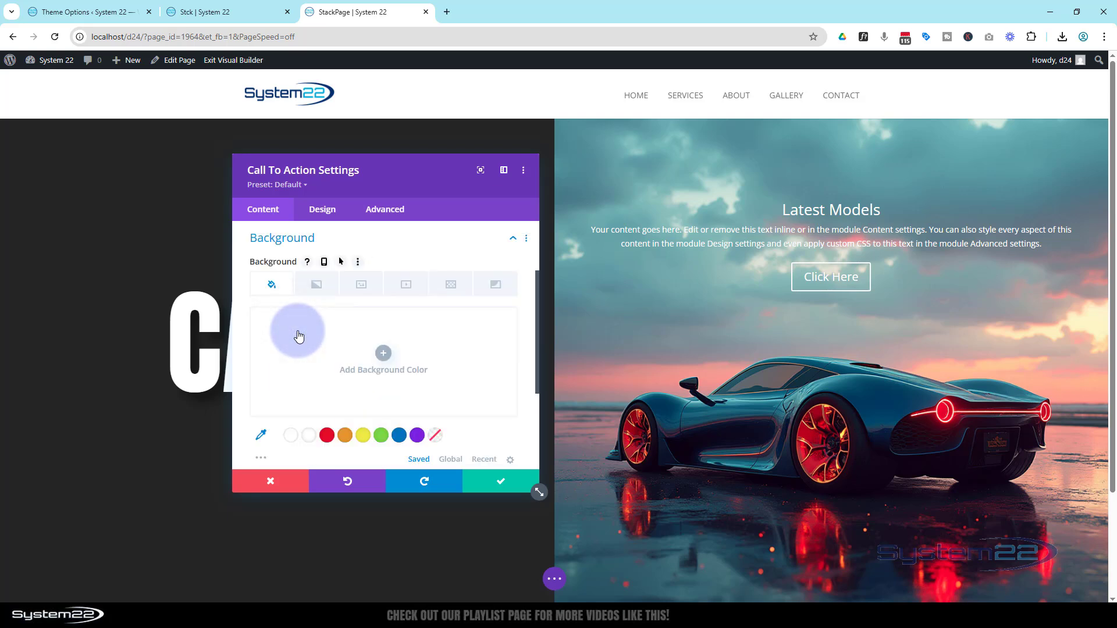
left_click(320, 287)
left_click(383, 354)
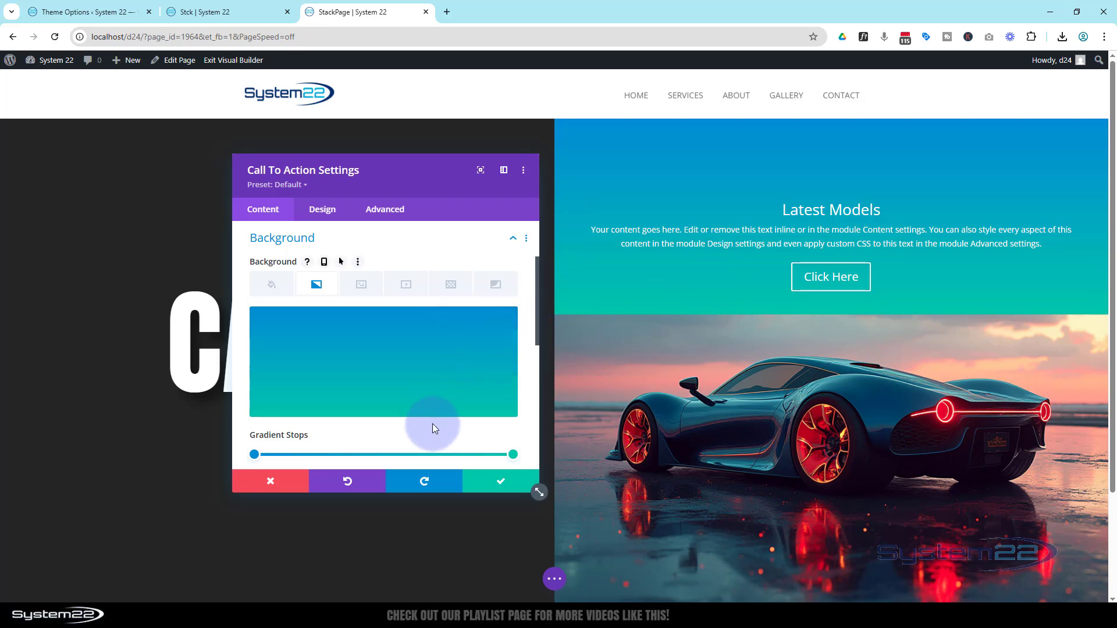
scroll(432, 428, "down", 1)
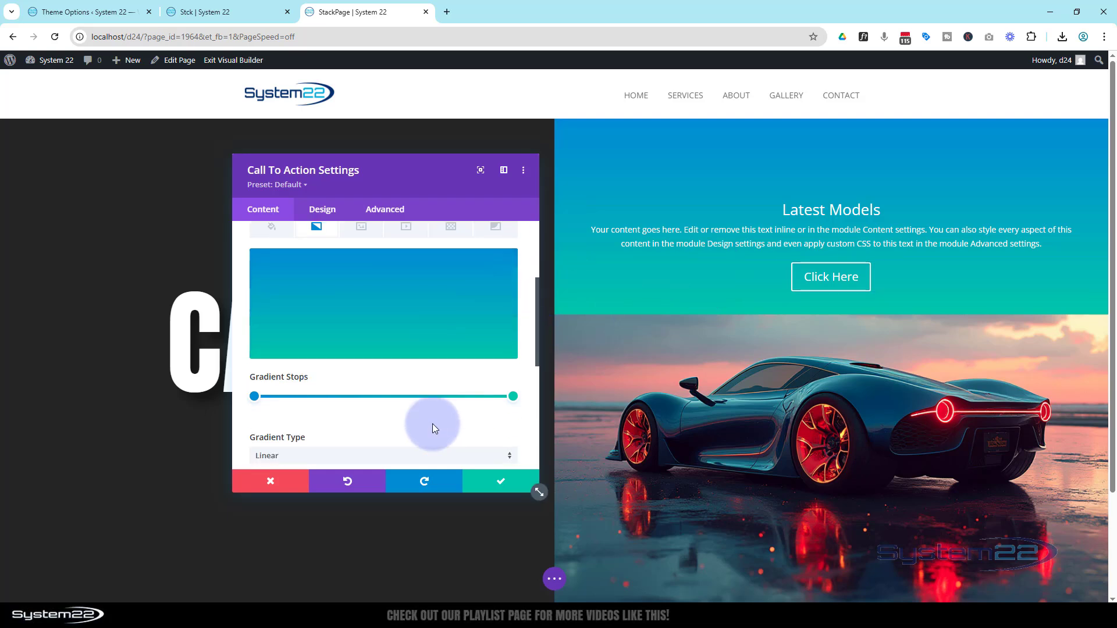
left_click(513, 396)
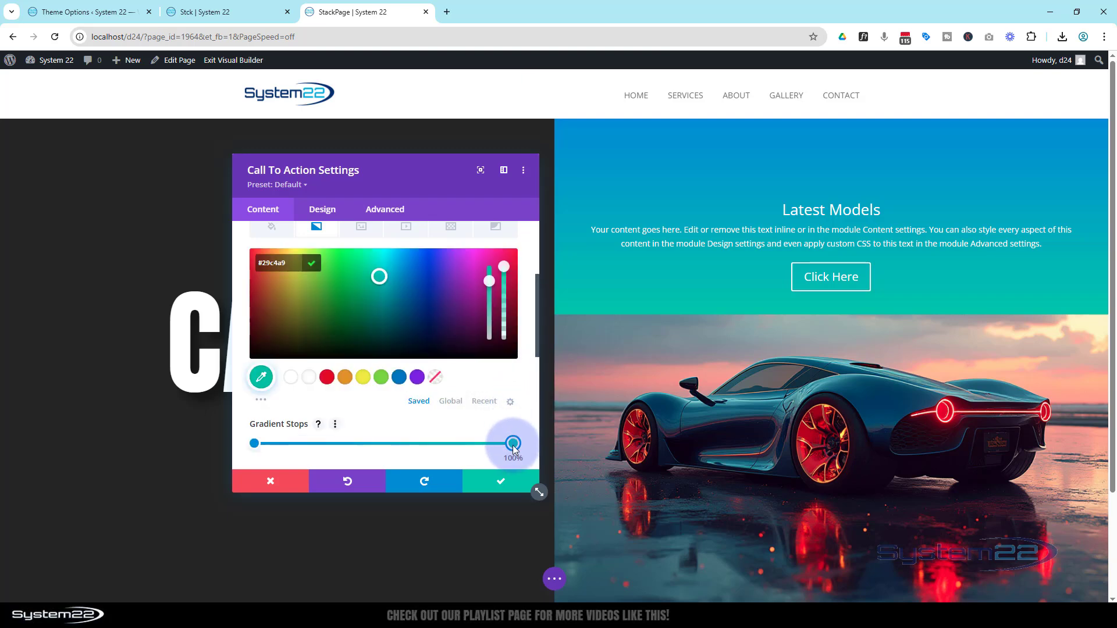
left_click(435, 378)
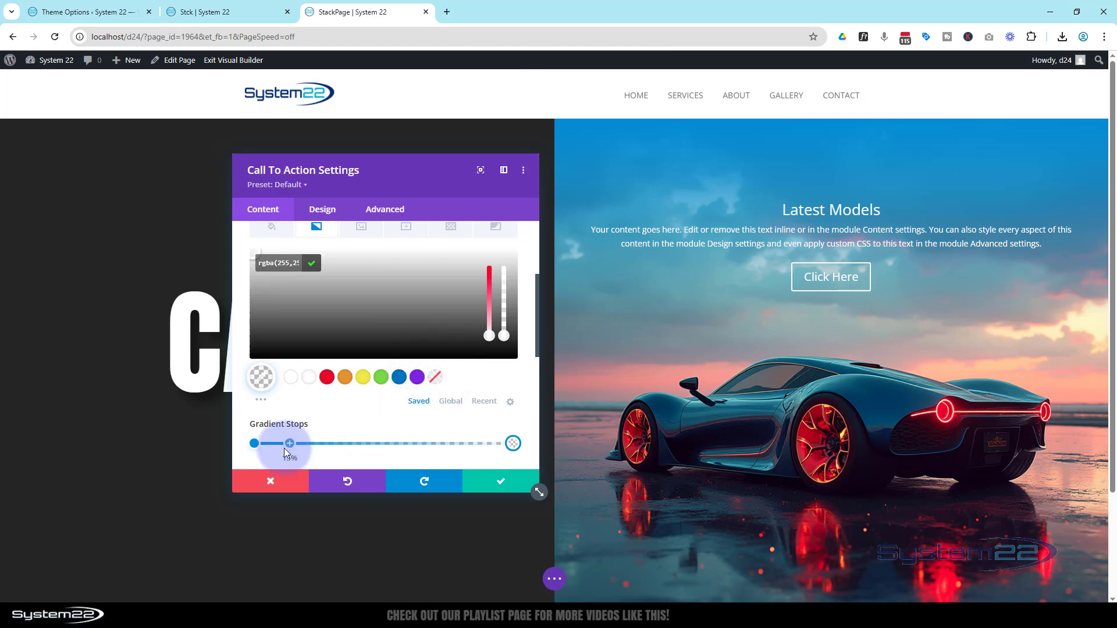
Step: Change the call to action gradient's 0% stop color to black (#000000)
left_click(254, 444)
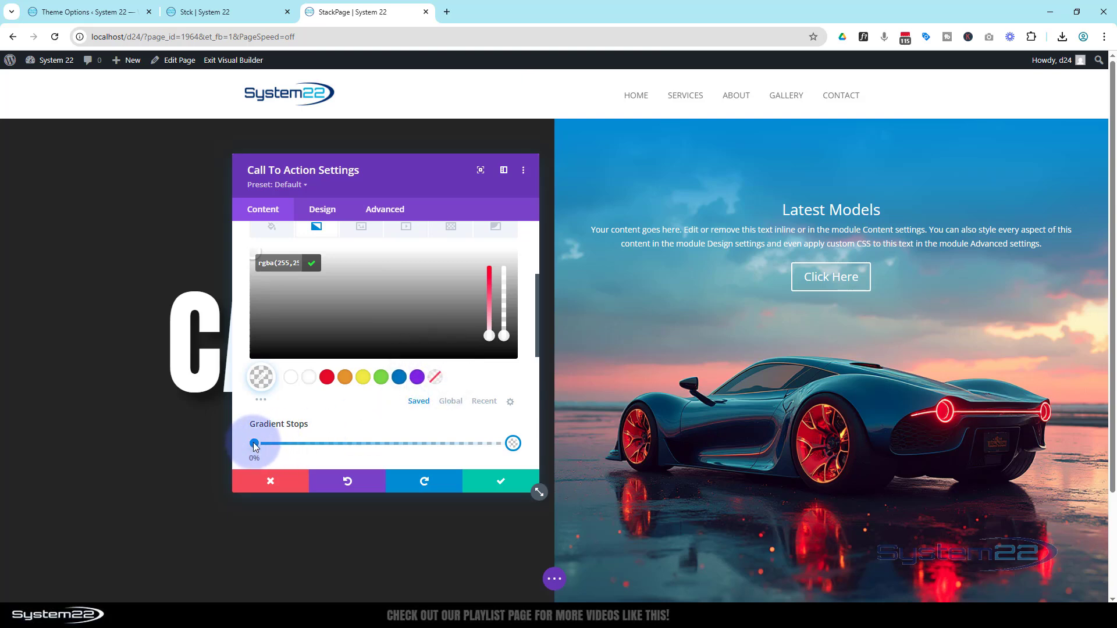
left_click(262, 401)
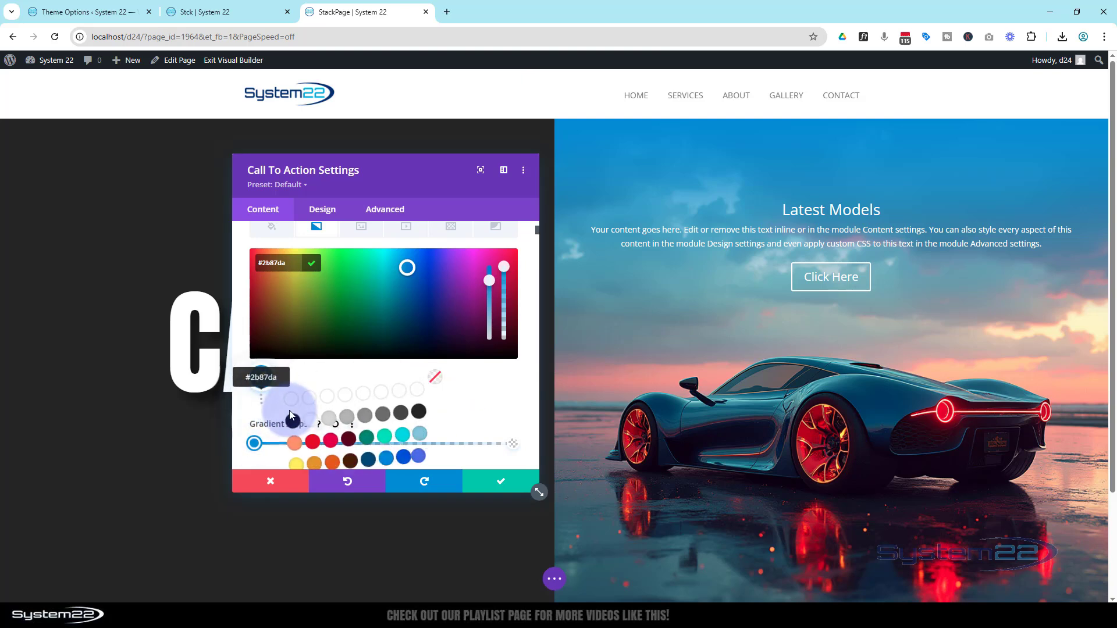
left_click(291, 421)
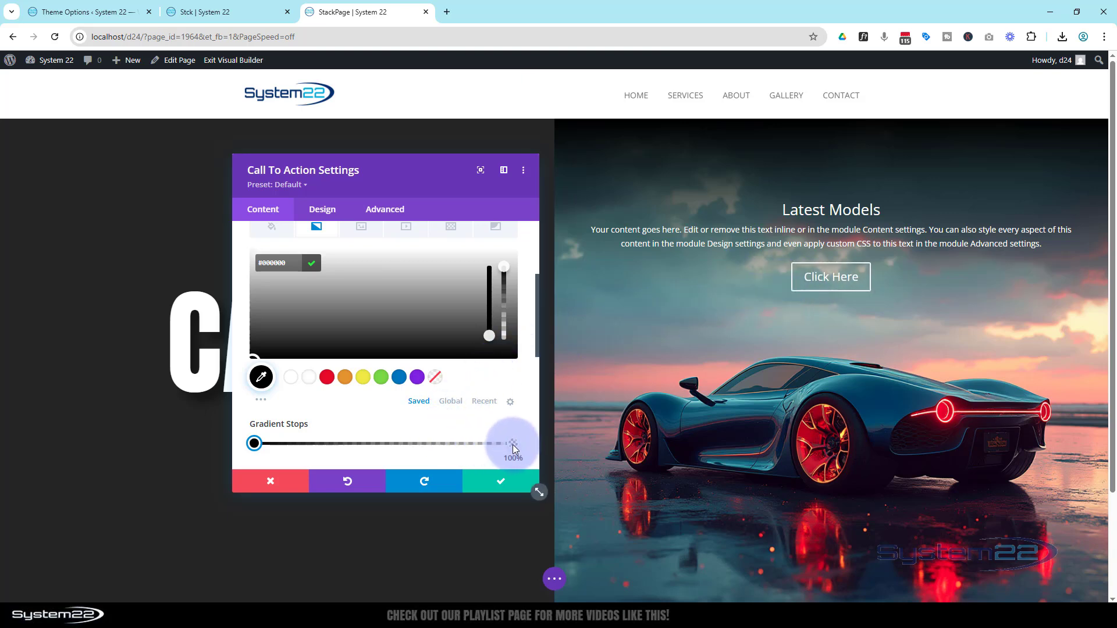
Step: Position the gradient's transparent stop roughly three-quarters of the way along, keep the black stop at the start, and save the call to action
left_click_drag(512, 444, 467, 444)
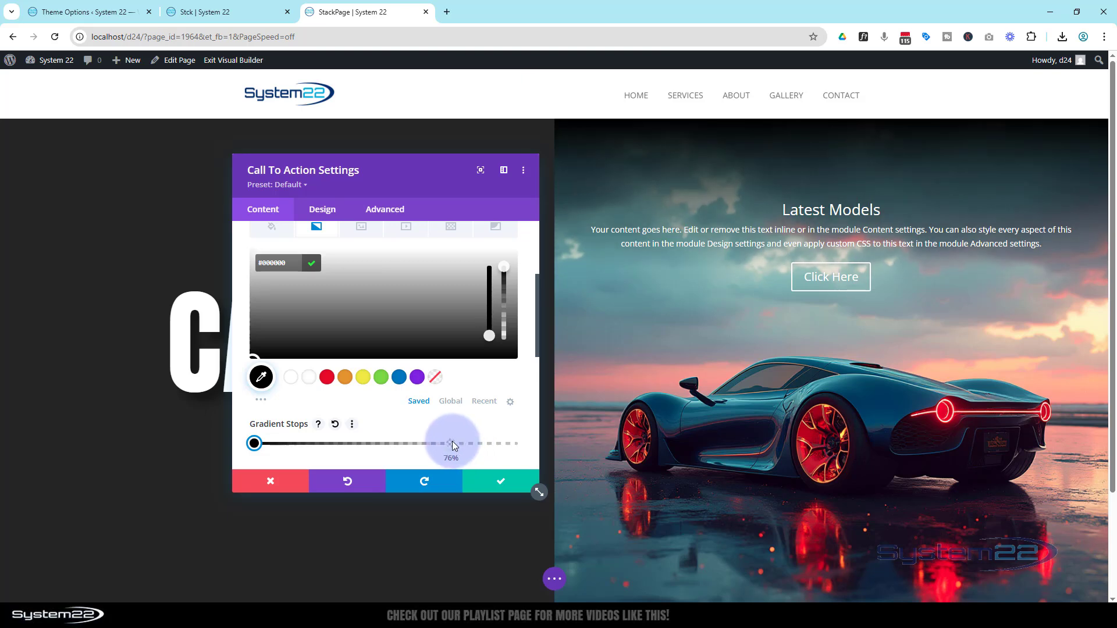
left_click_drag(452, 443, 387, 443)
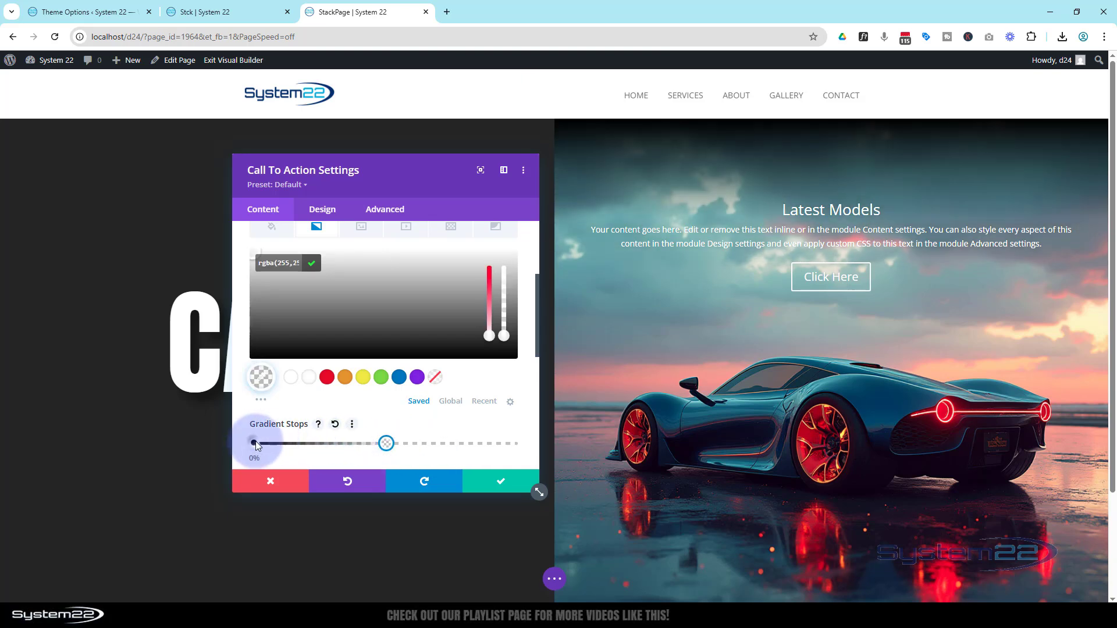
left_click_drag(257, 446, 386, 448)
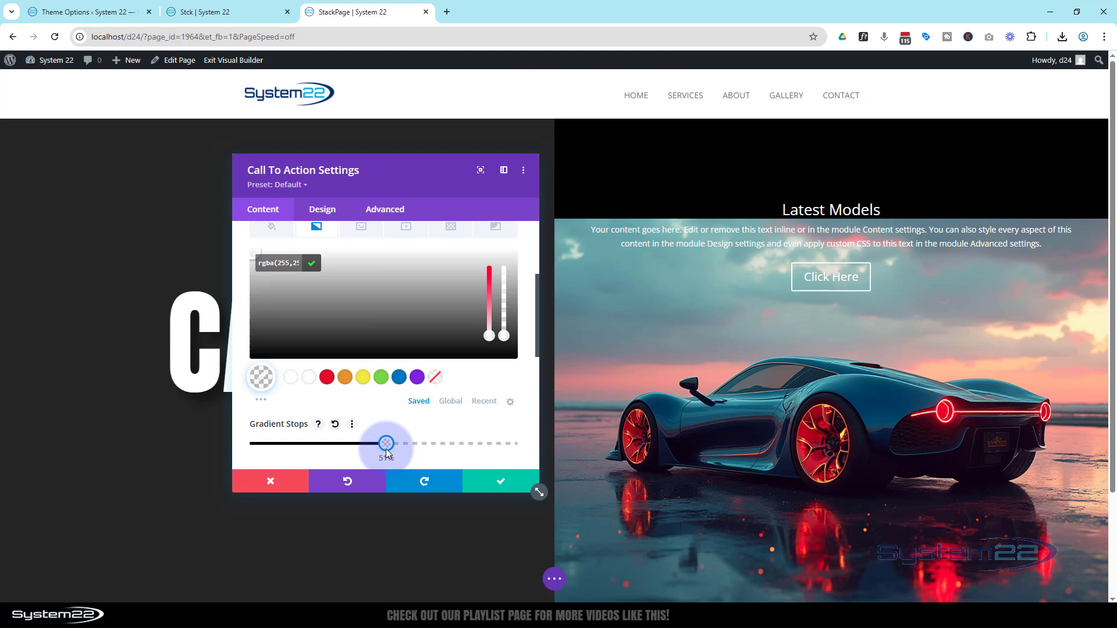
left_click_drag(387, 444, 239, 448)
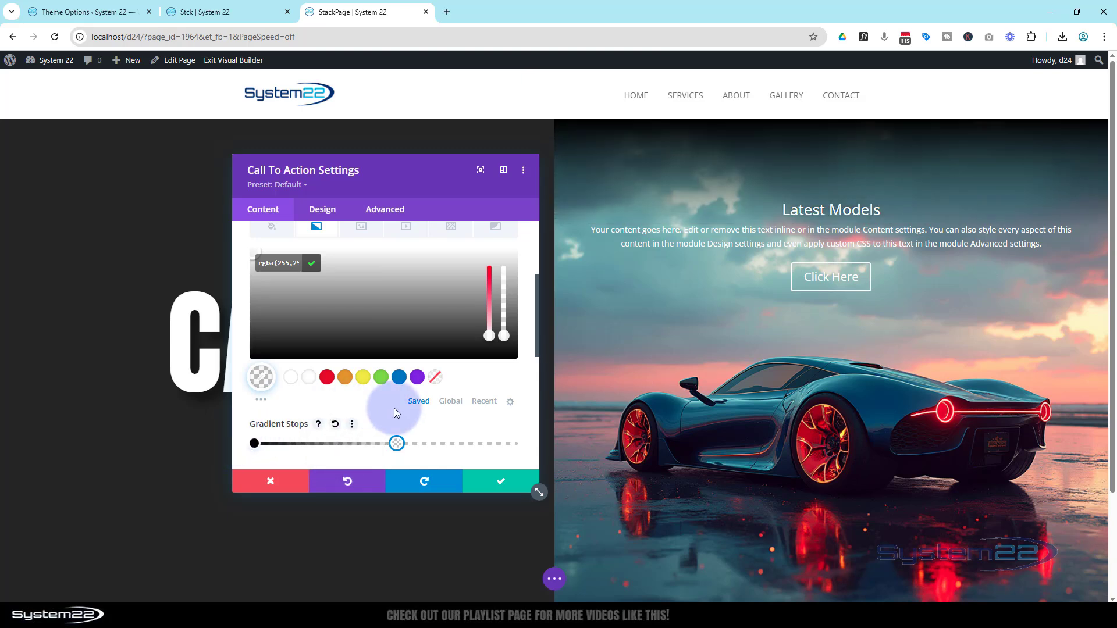
left_click_drag(397, 446, 460, 448)
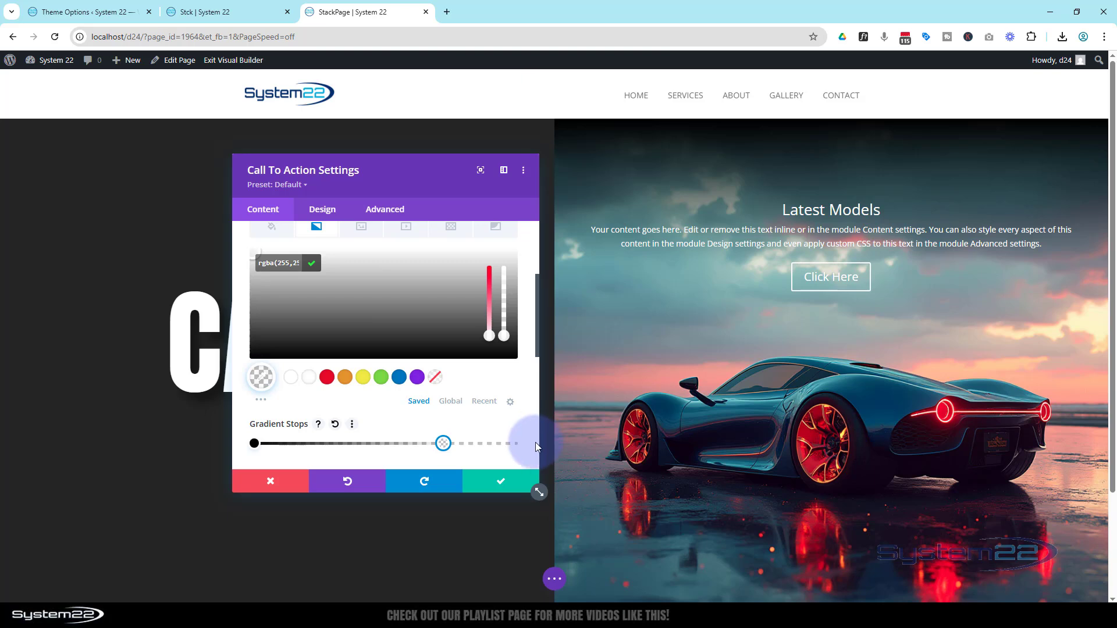
left_click(510, 490)
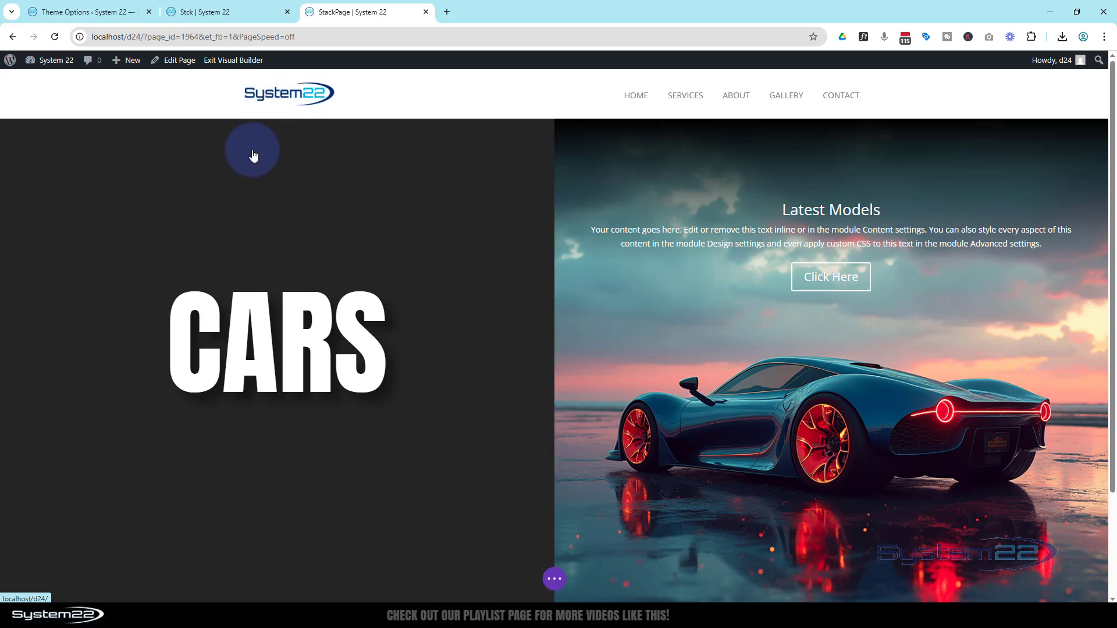
Step: Set the Cars heading's linked top and bottom padding to 33vh and save the heading settings
left_click(256, 150)
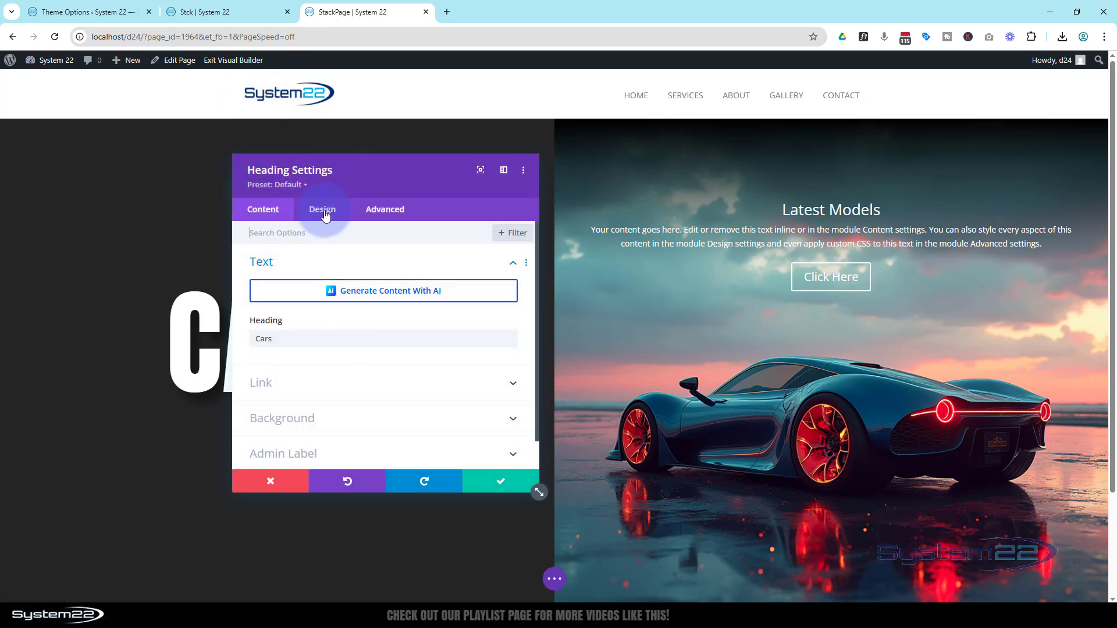
left_click(323, 209)
left_click(357, 368)
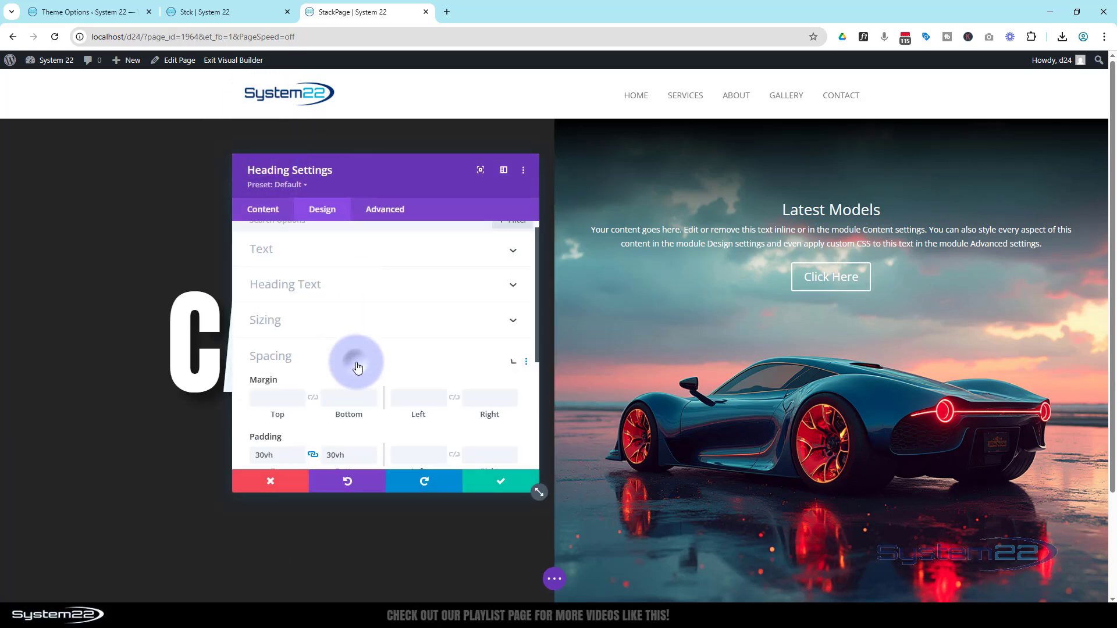
left_click_drag(383, 181, 710, 183)
left_click(630, 342)
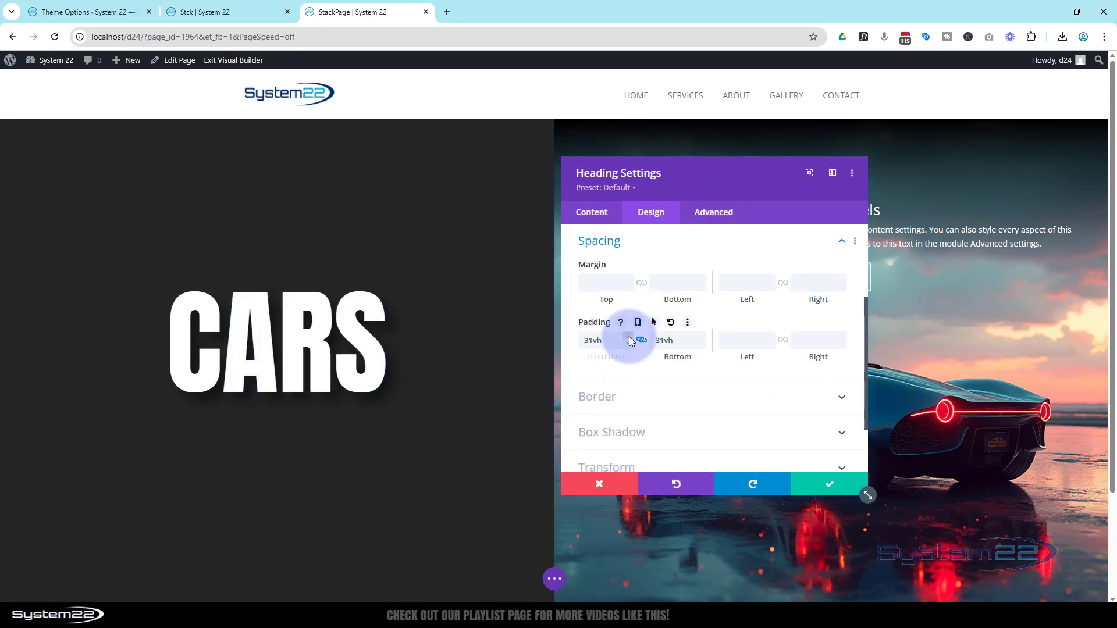
left_click_drag(631, 341, 632, 334)
left_click(809, 483)
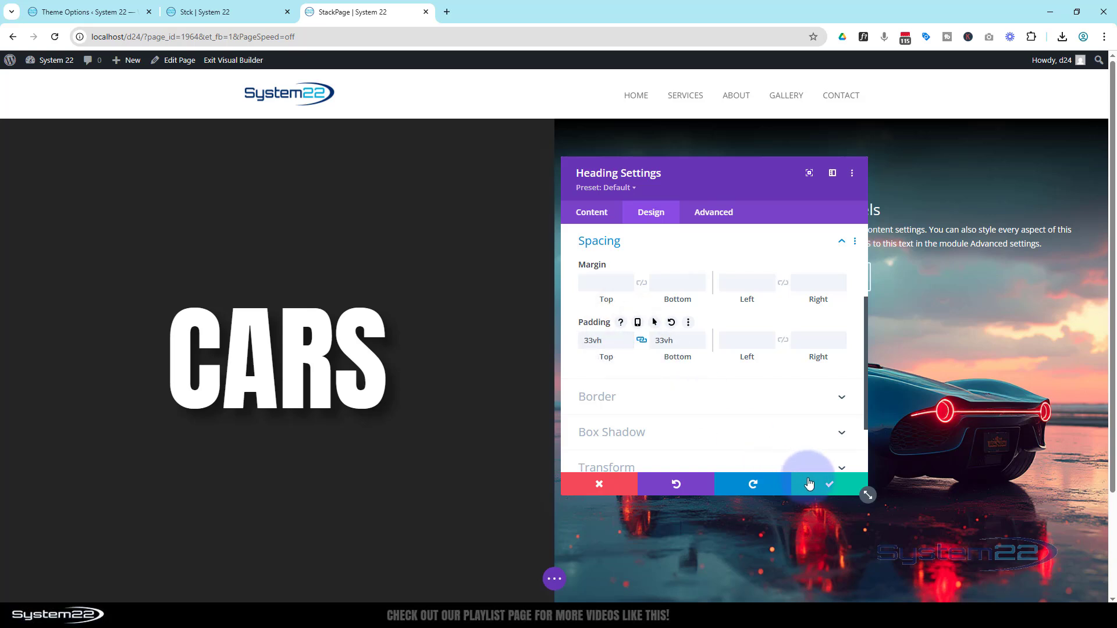
left_click(809, 484)
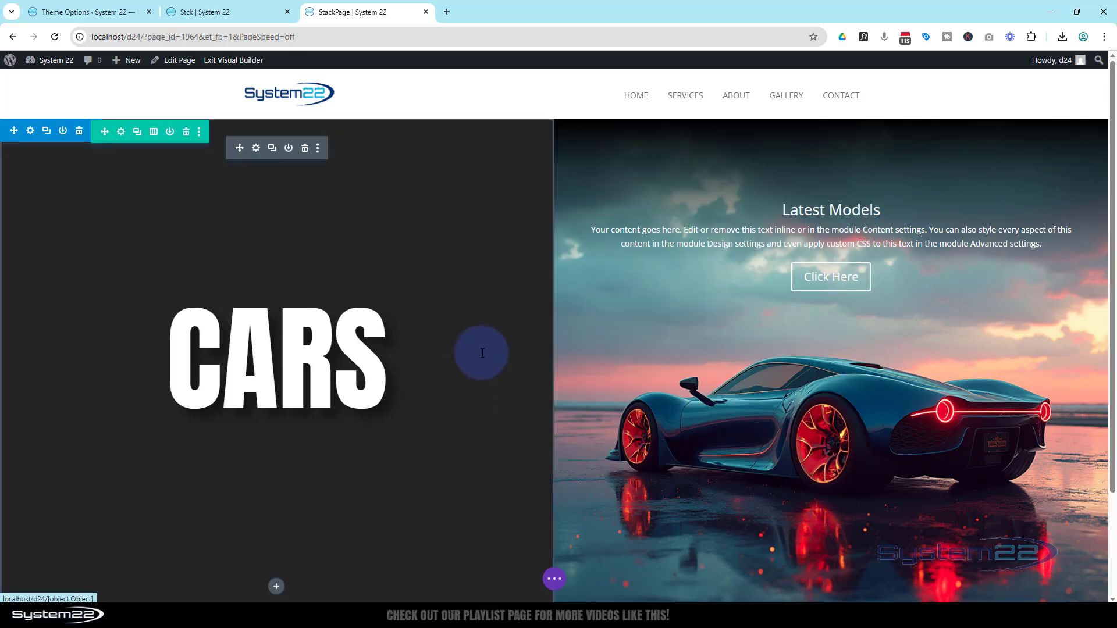
Step: Set the Cars section's sticky position scroll effect to Stick to Top
scroll(482, 311, "down", 2)
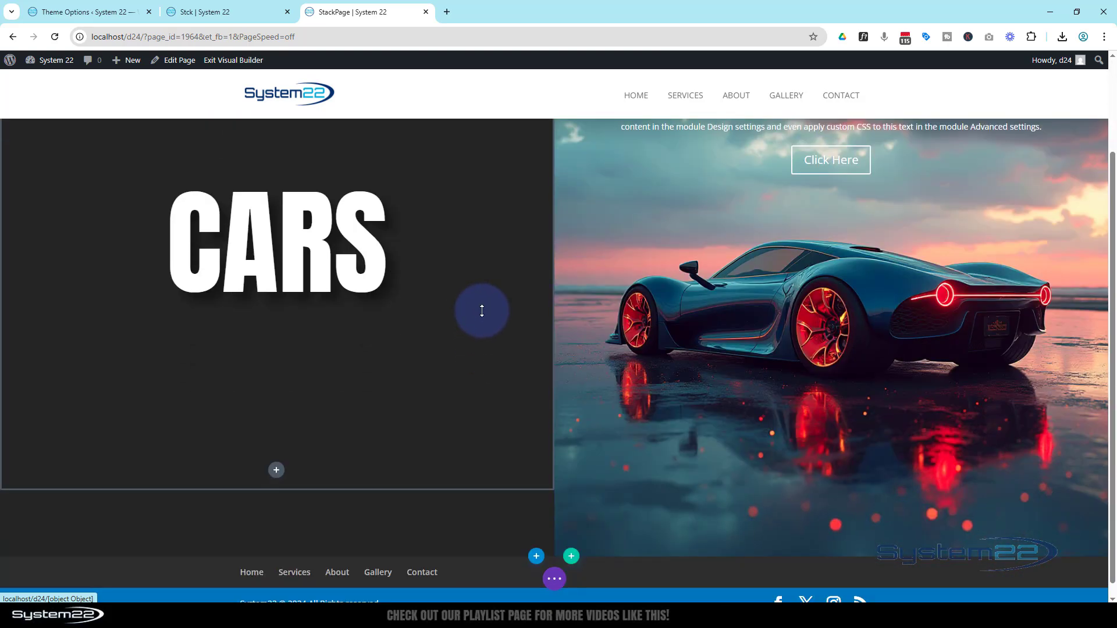
scroll(481, 312, "up", 2)
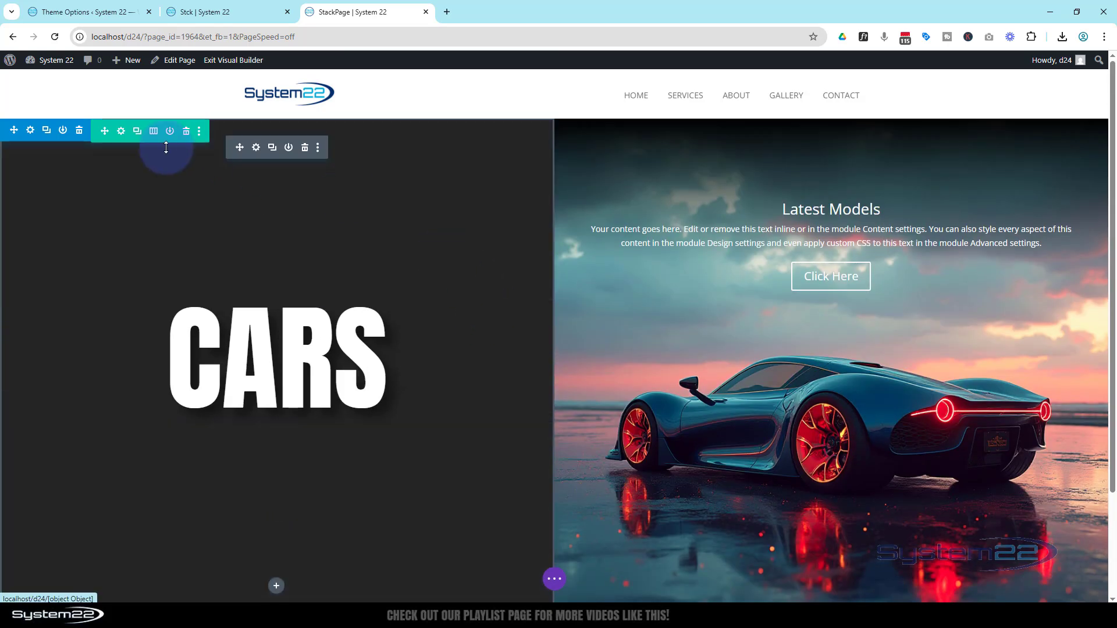
left_click(31, 131)
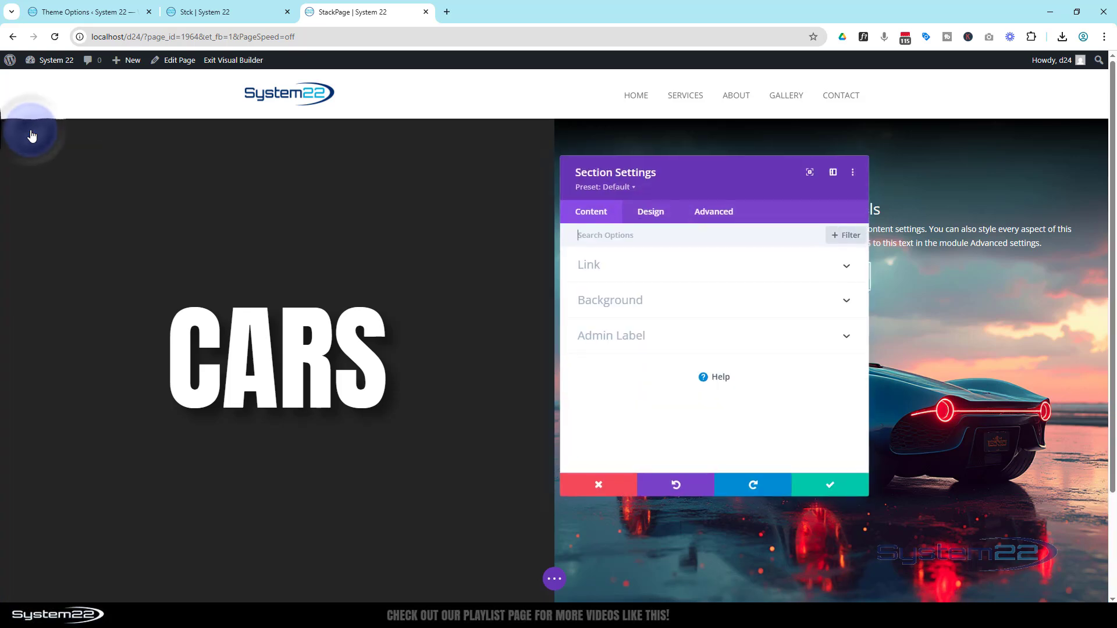
left_click(724, 216)
scroll(734, 283, "down", 2)
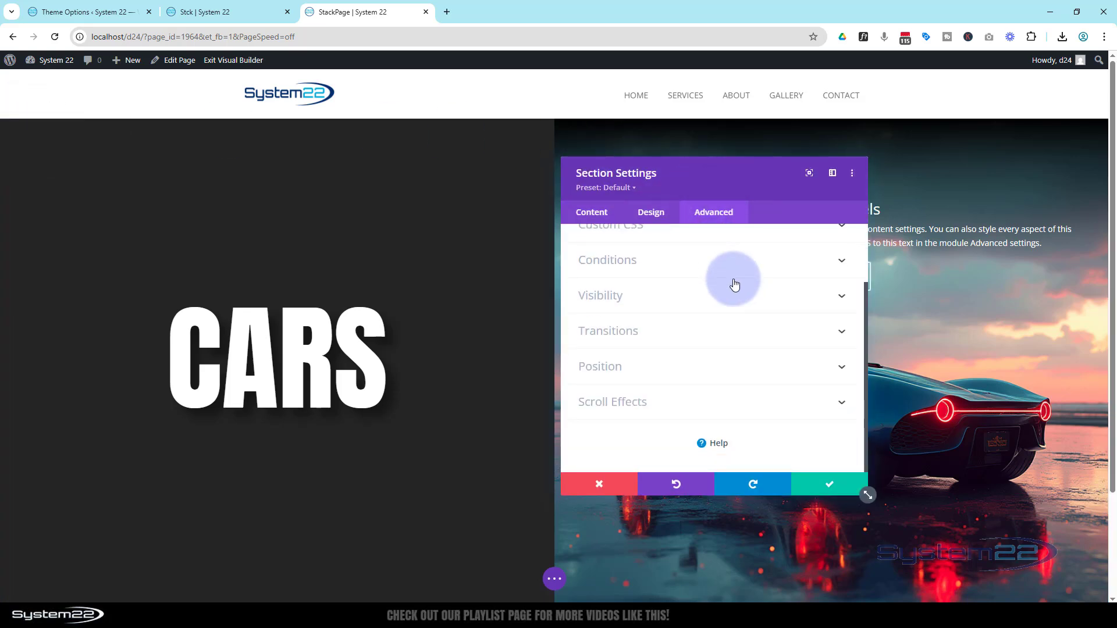
left_click(680, 405)
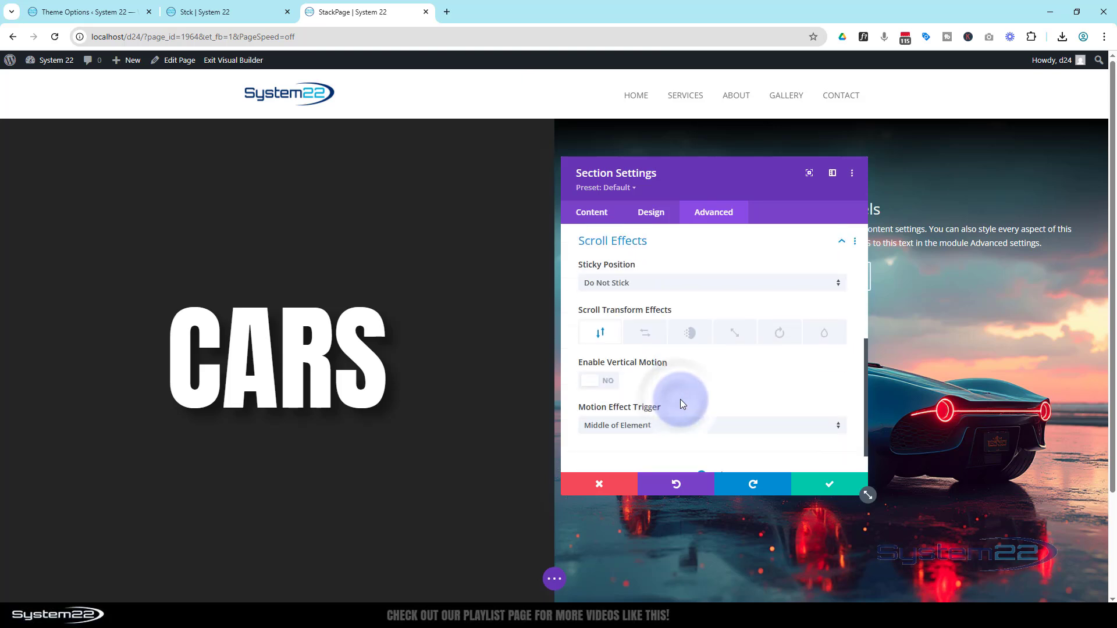
left_click(666, 283)
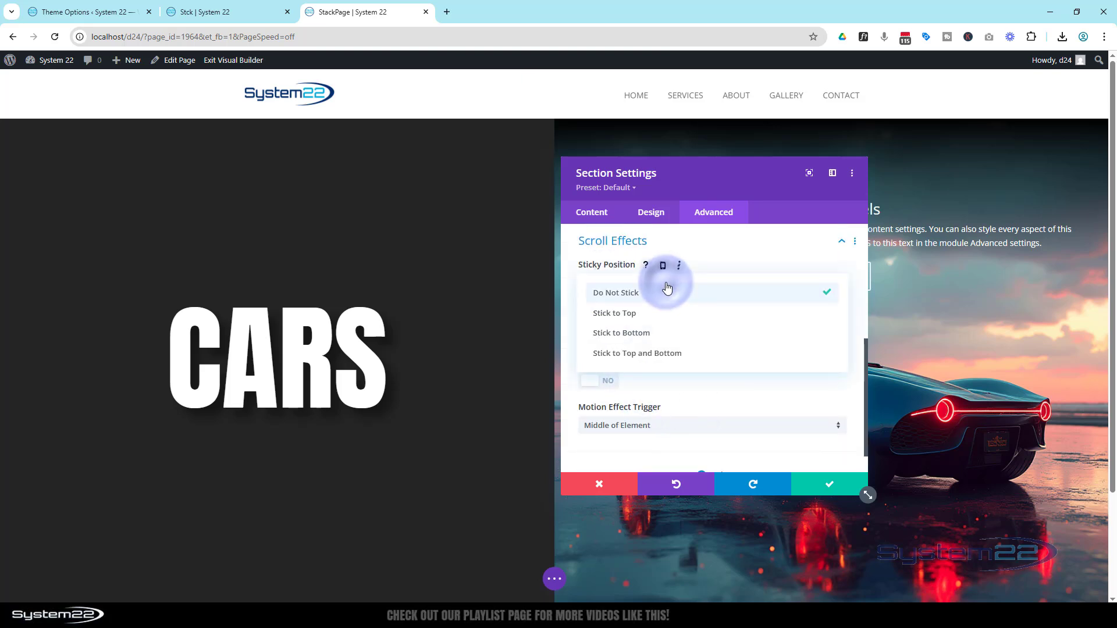
left_click(643, 315)
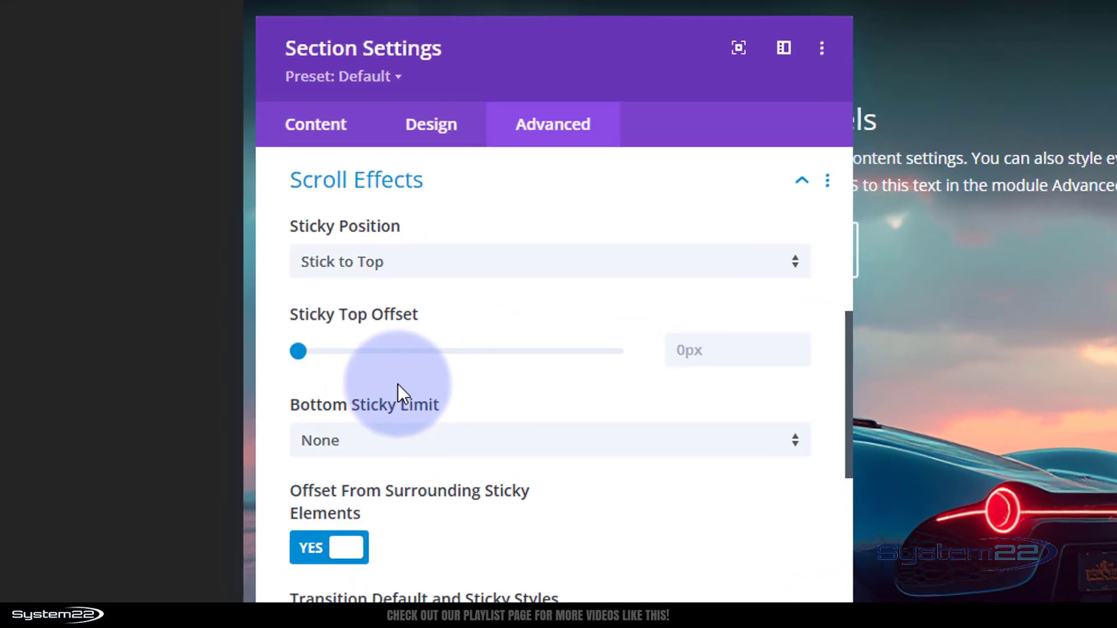
Step: Enable responsive options for the section's sticky position and set the tablet value to Do Not Stick
mouse_move(317, 221)
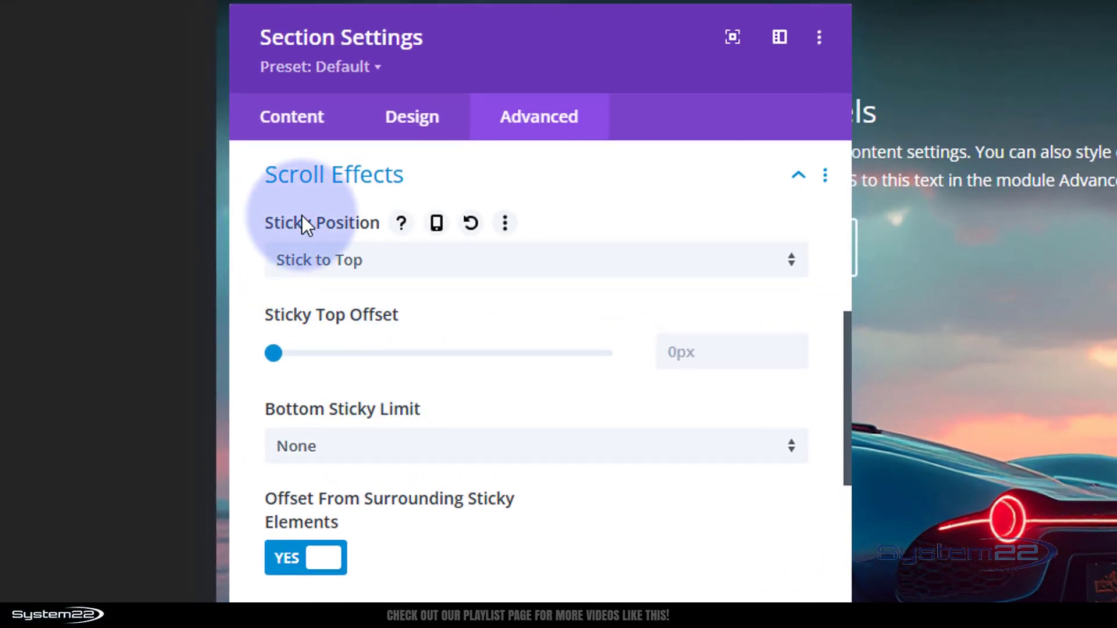
left_click(435, 224)
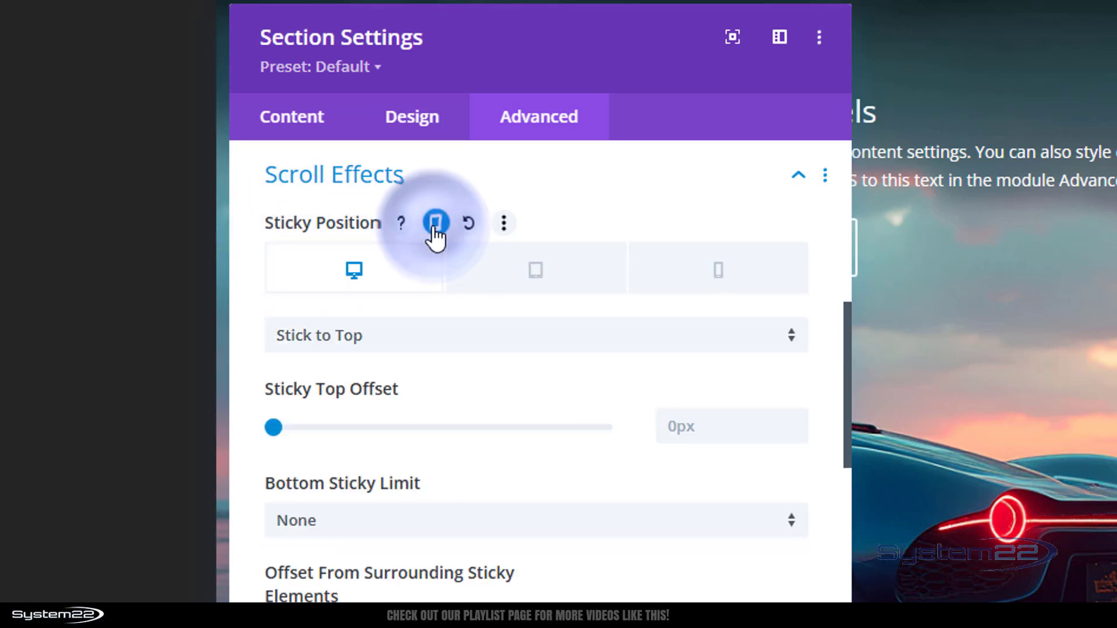
left_click(540, 271)
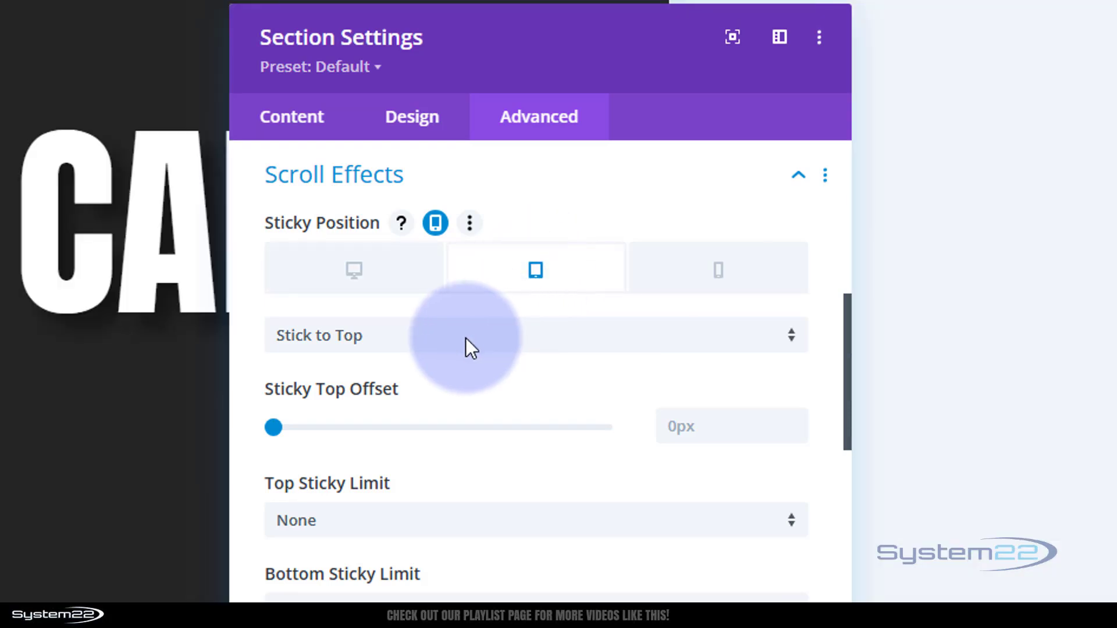
left_click(465, 343)
left_click(442, 364)
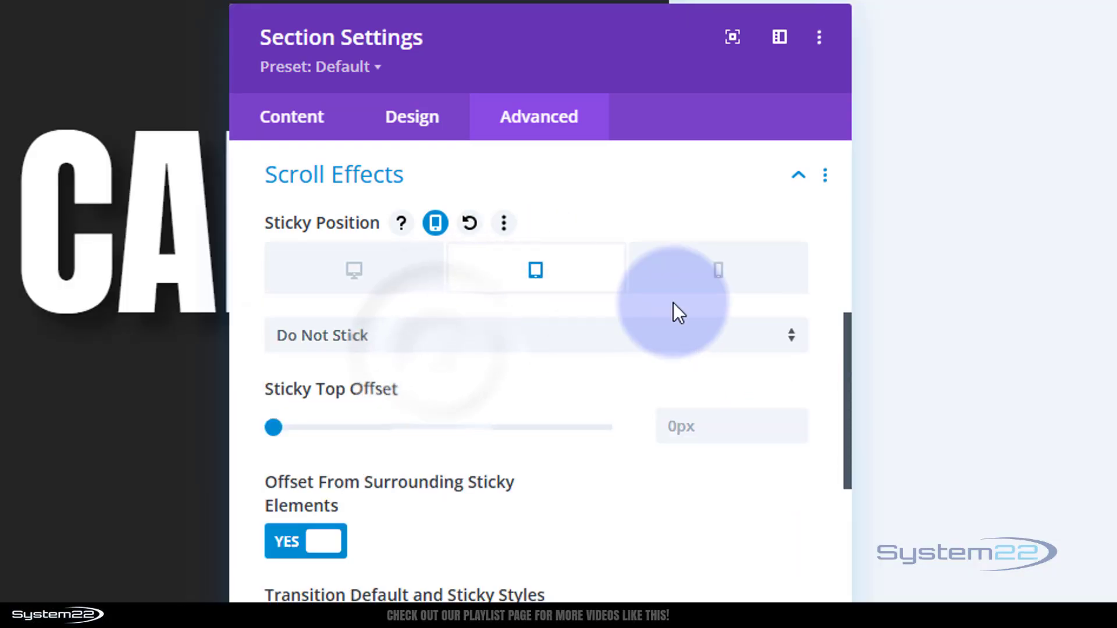
Step: Review the section's sticky position and layout in phone view, and save the section settings
left_click(723, 285)
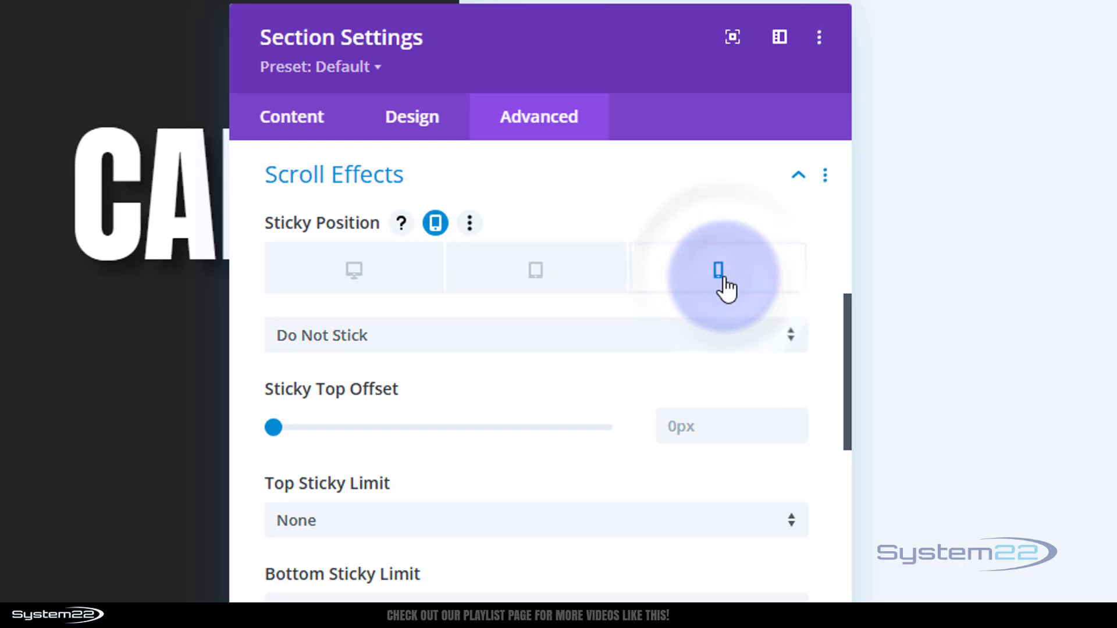
left_click_drag(539, 53, 942, 34)
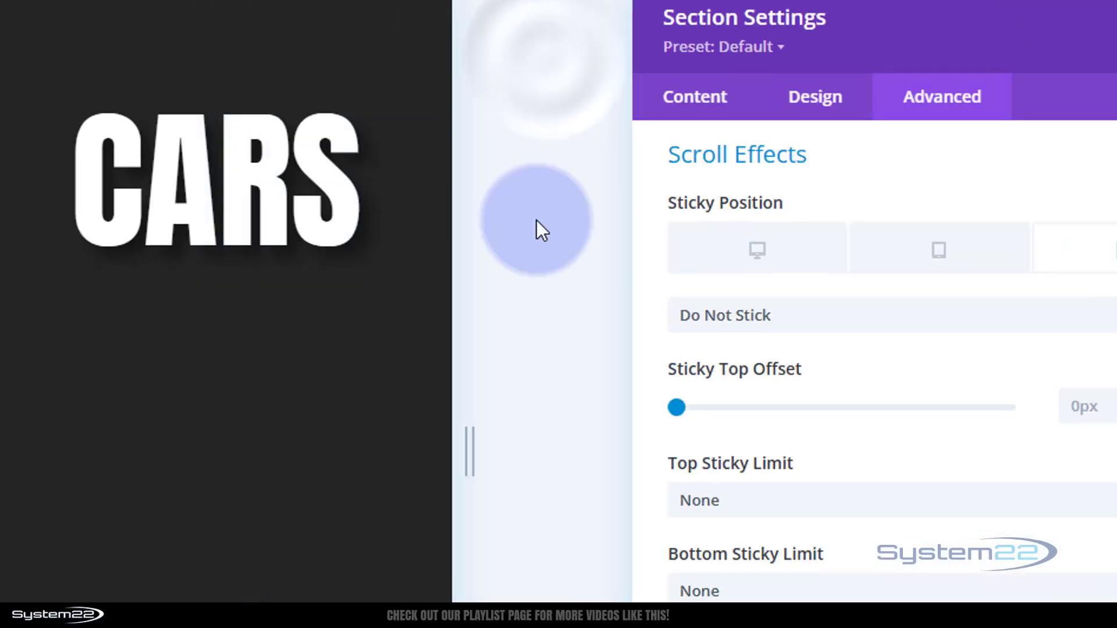
scroll(279, 343, "down", 5)
scroll(281, 340, "up", 1)
scroll(281, 340, "down", 3)
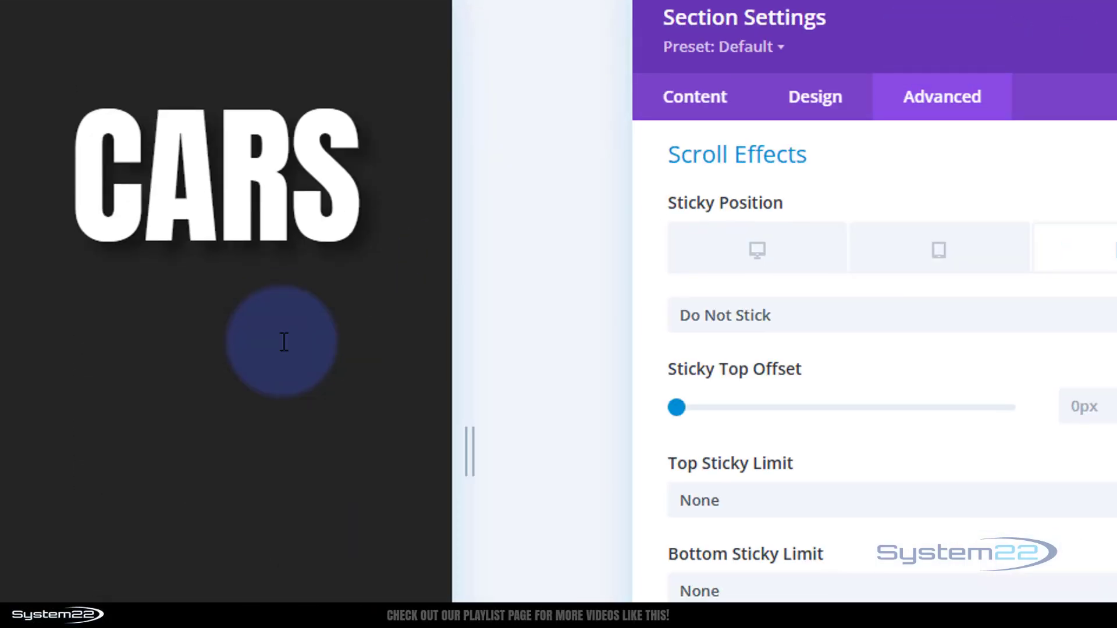
scroll(282, 342, "up", 3)
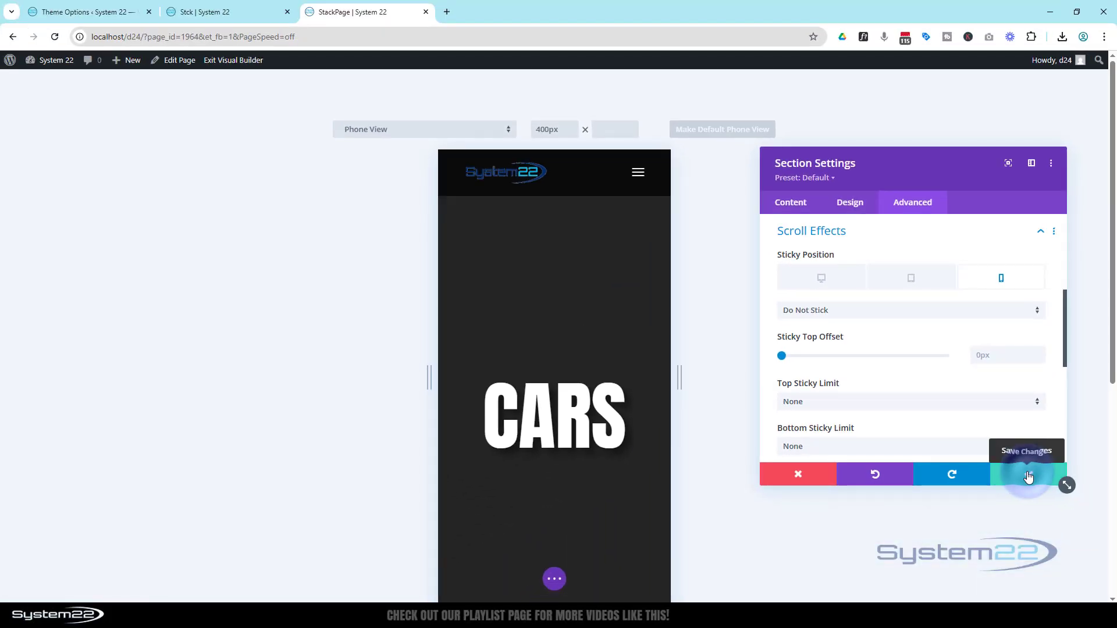
left_click(1028, 477)
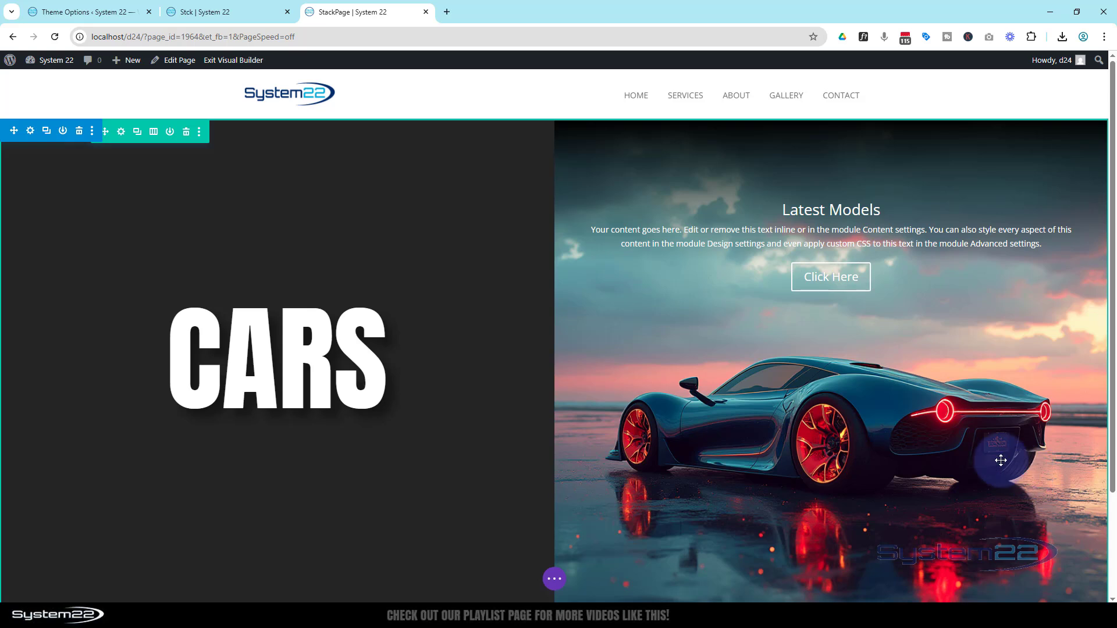
Step: Switch the builder to Wireframe View and duplicate the Cars section
mouse_move(504, 235)
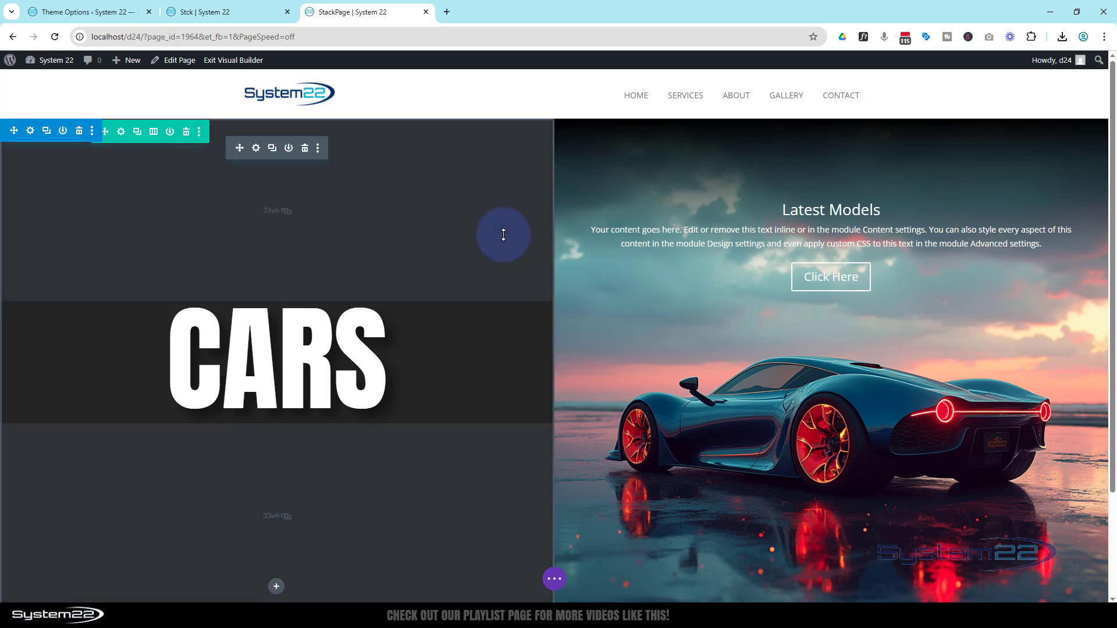
left_click(555, 582)
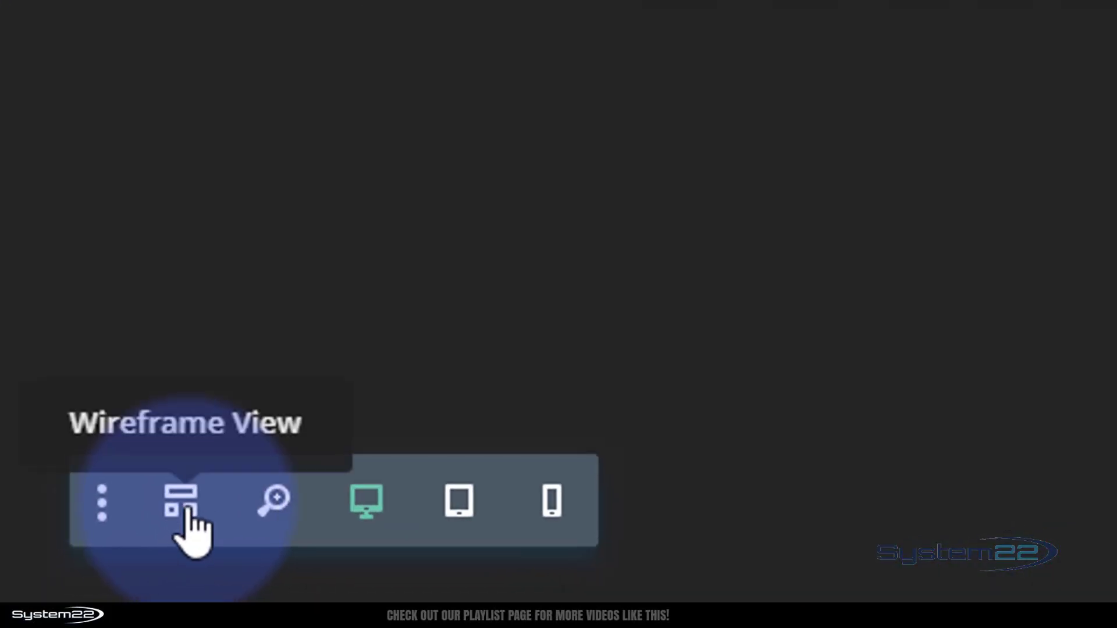
left_click(187, 507)
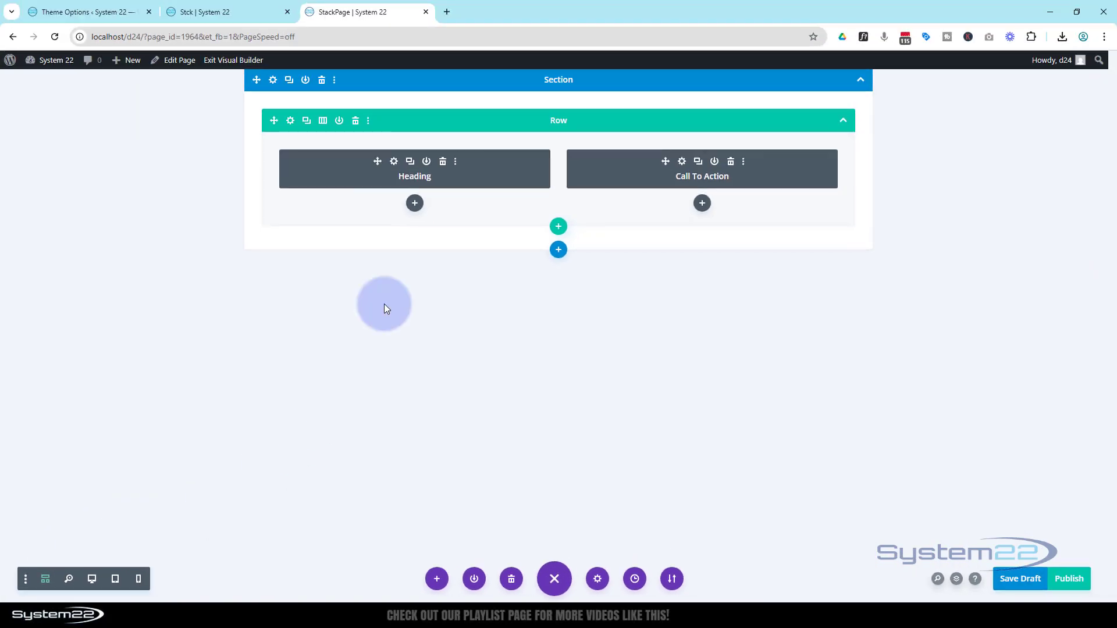
left_click(290, 81)
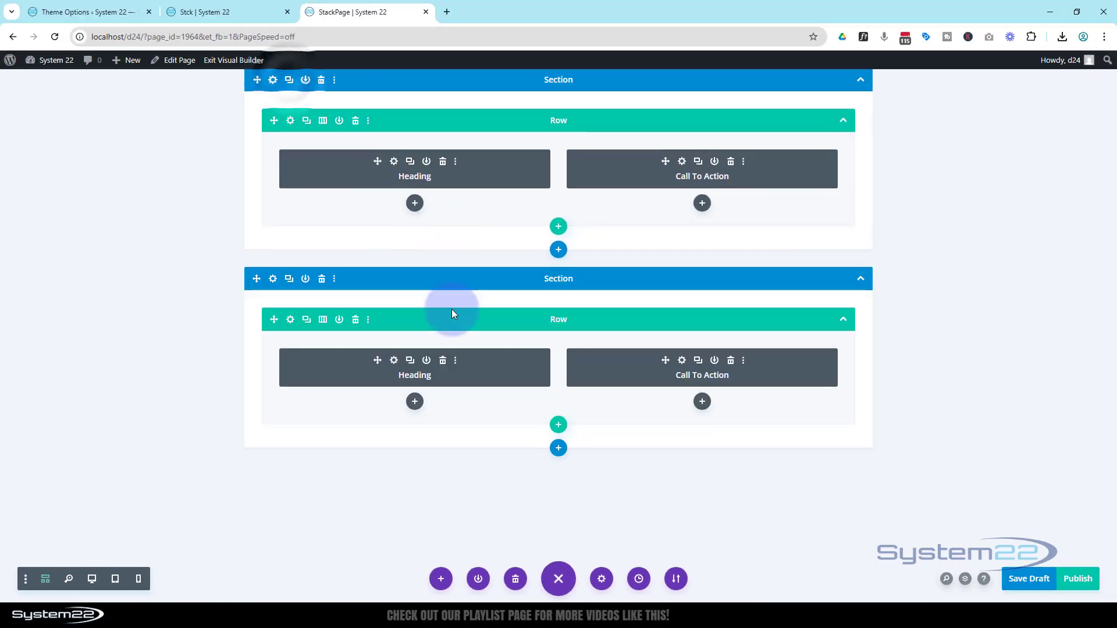
Step: Set the duplicated section's background colour to the blue swatch and save the section settings
left_click(273, 279)
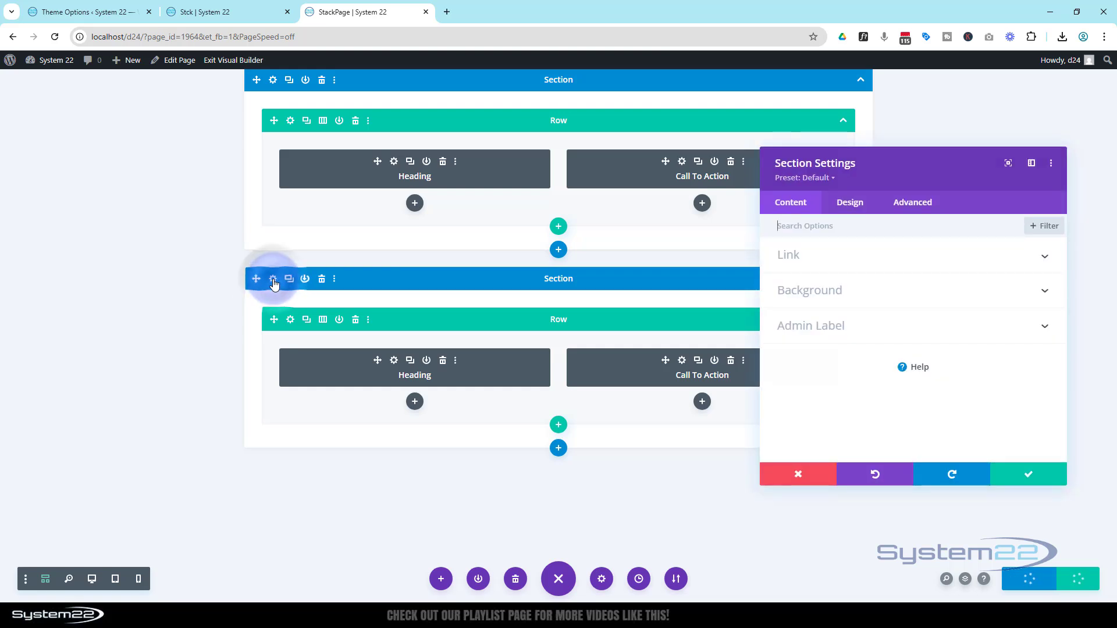
left_click(868, 299)
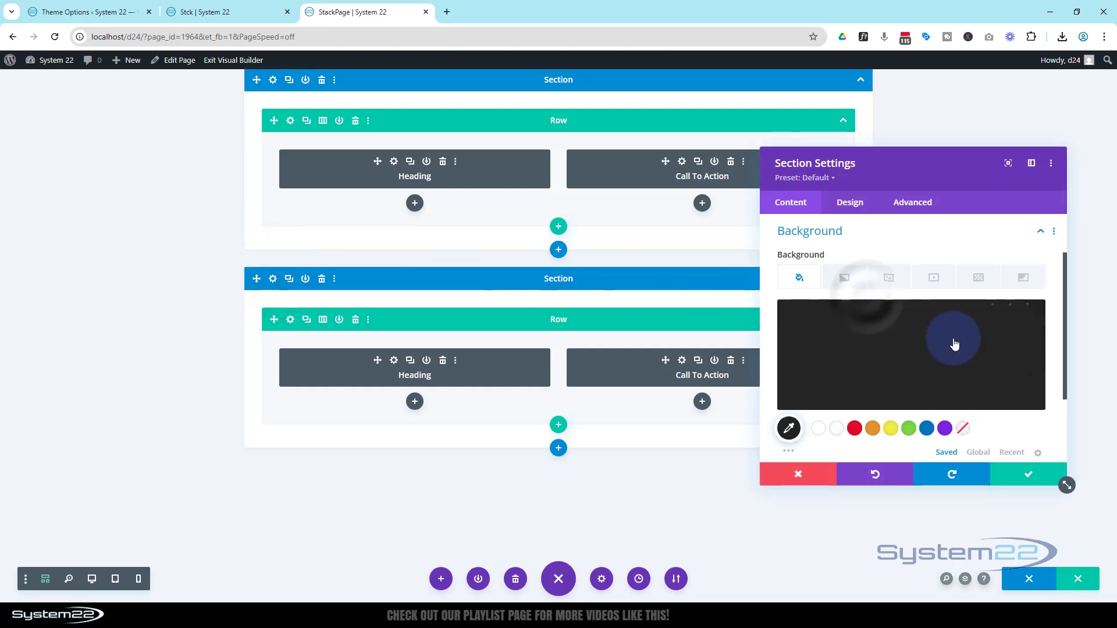
left_click(929, 429)
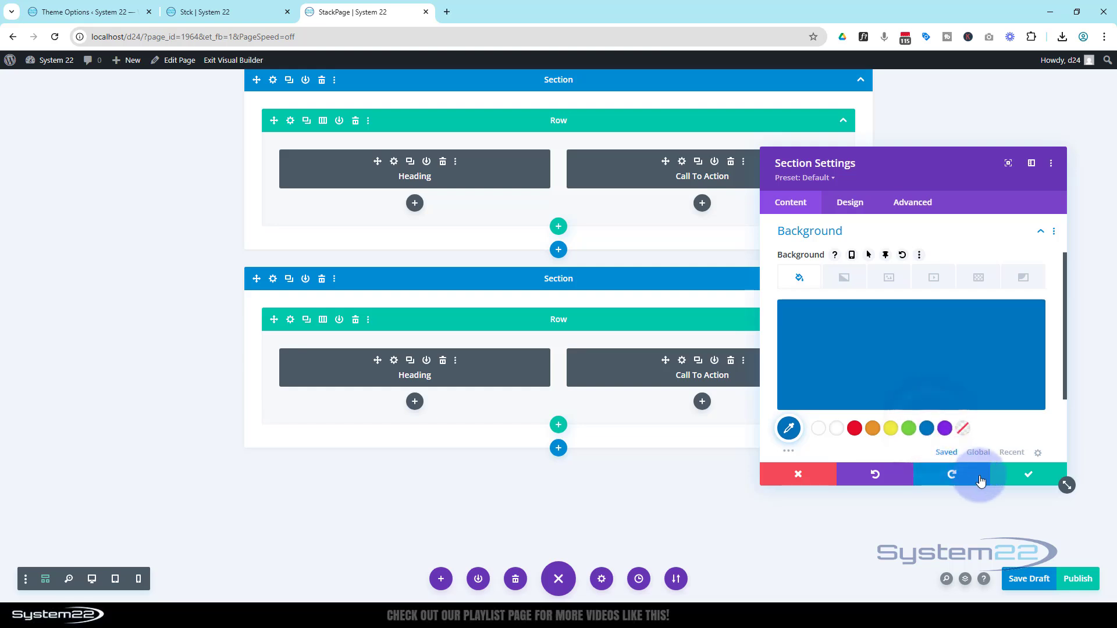
left_click(1025, 474)
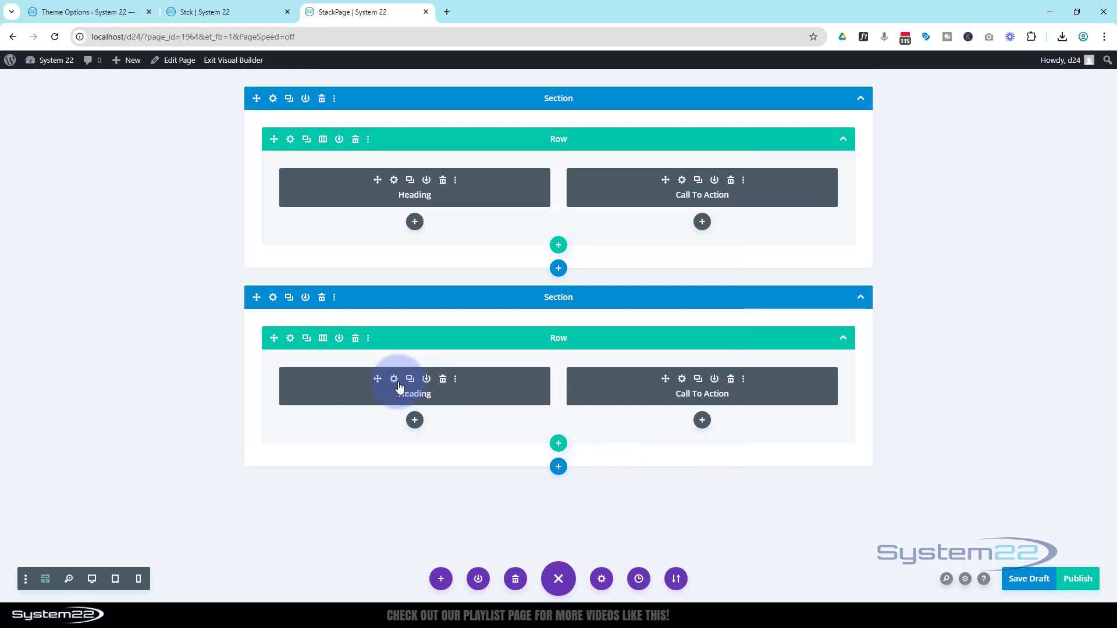
Step: Change the heading in the duplicated section to "Space" and save the module
left_click(394, 379)
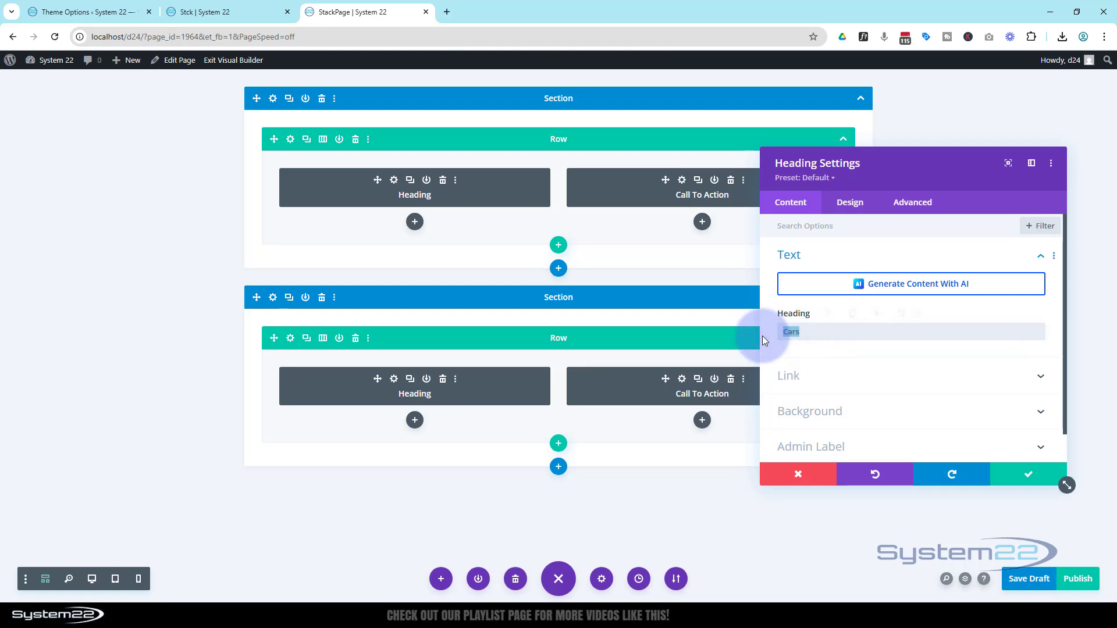
type("space")
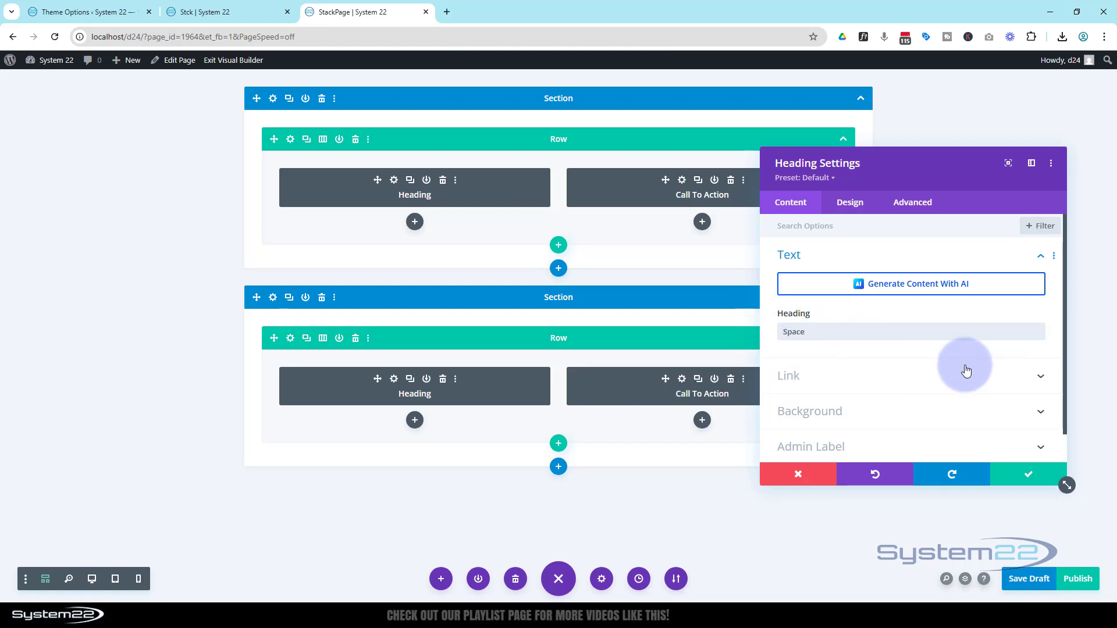
left_click(1031, 476)
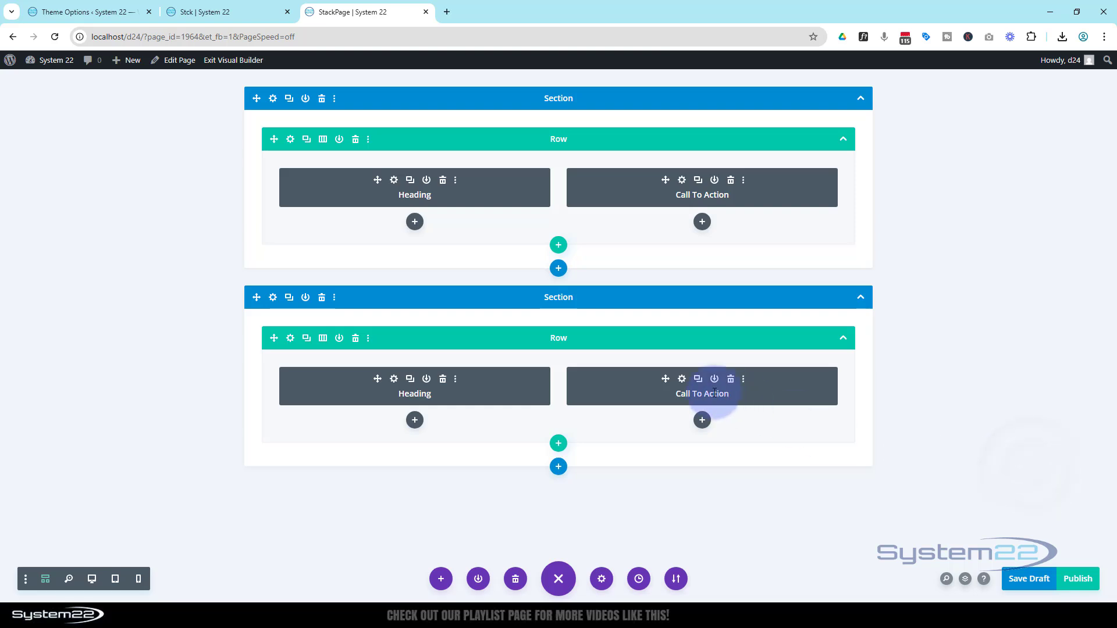
Step: Change the duplicated section's call-to-action title to "New Frontiers" and save the module
left_click(682, 379)
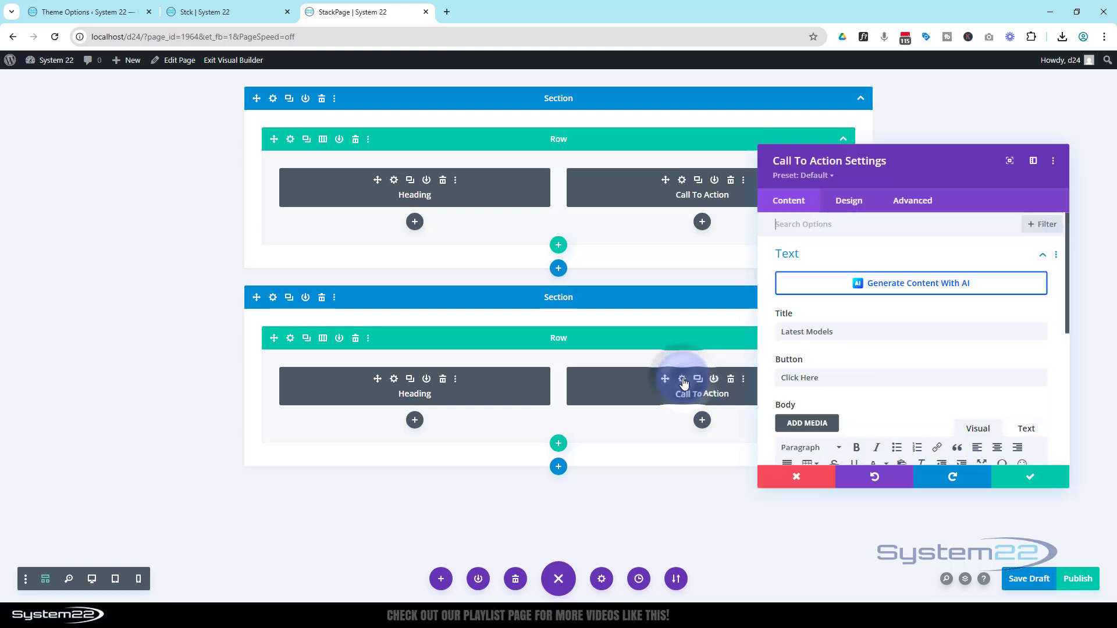
left_click_drag(860, 330, 782, 333)
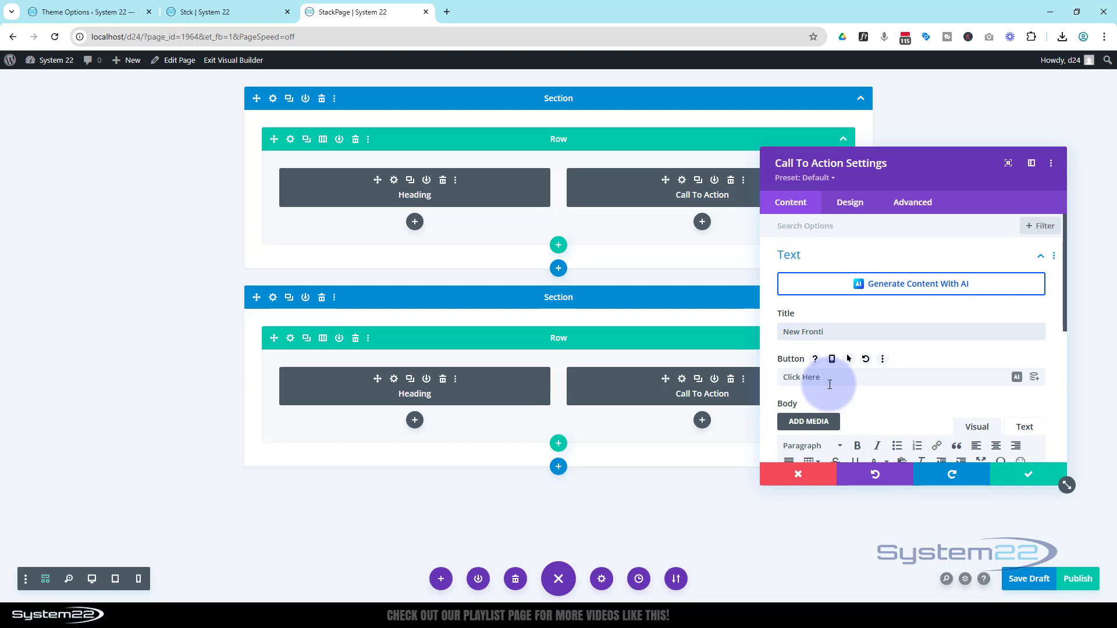
left_click(1038, 476)
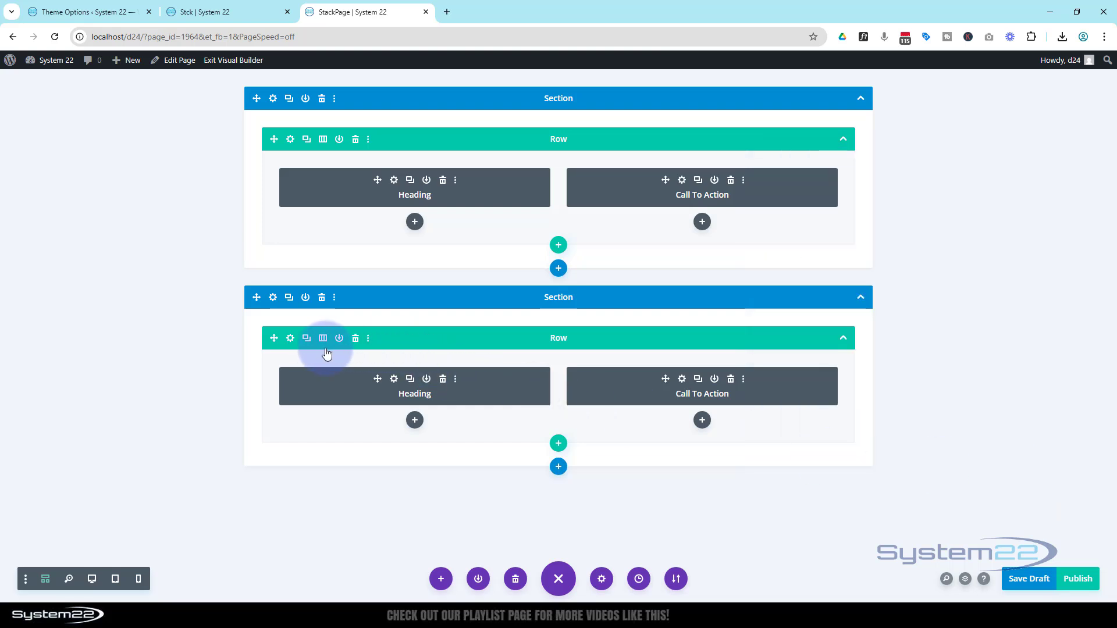
Step: Replace the second column's background image in the Space section's row with the dark planetary landscape ggxOAVylwvnu8LK8GGan-2-pucga.jpg and save the row
left_click(290, 338)
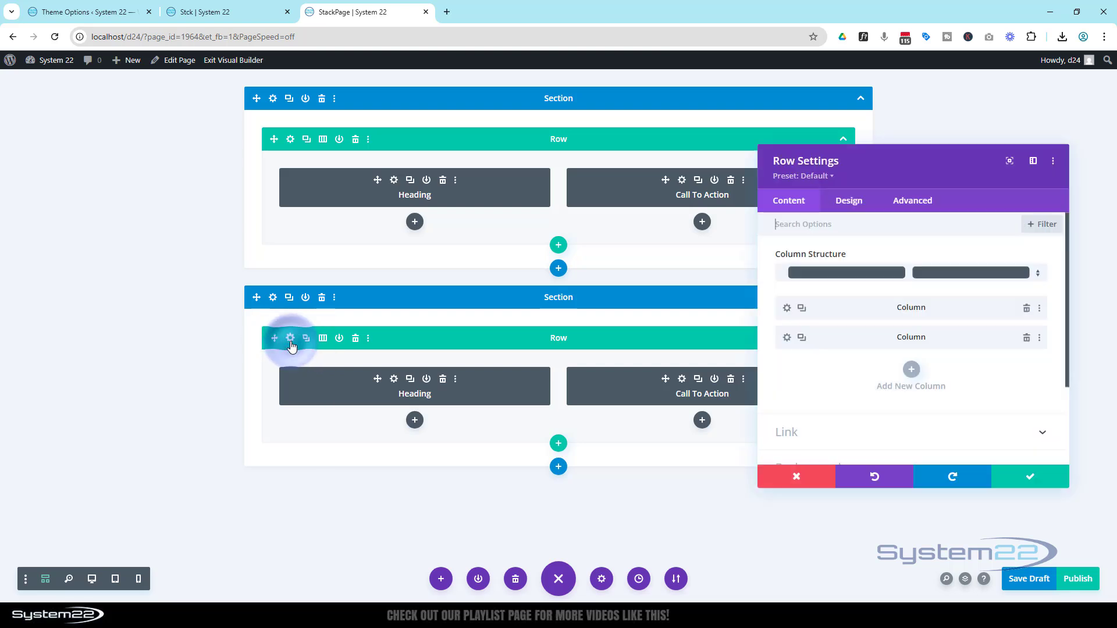
left_click(787, 338)
scroll(898, 378, "down", 1)
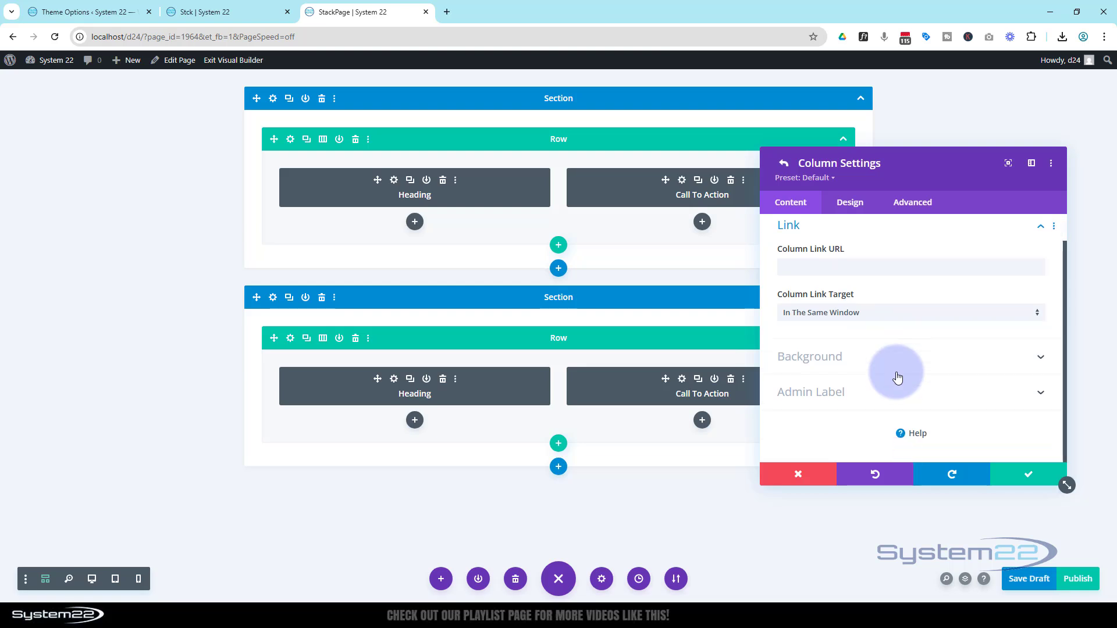
left_click(890, 362)
left_click(891, 278)
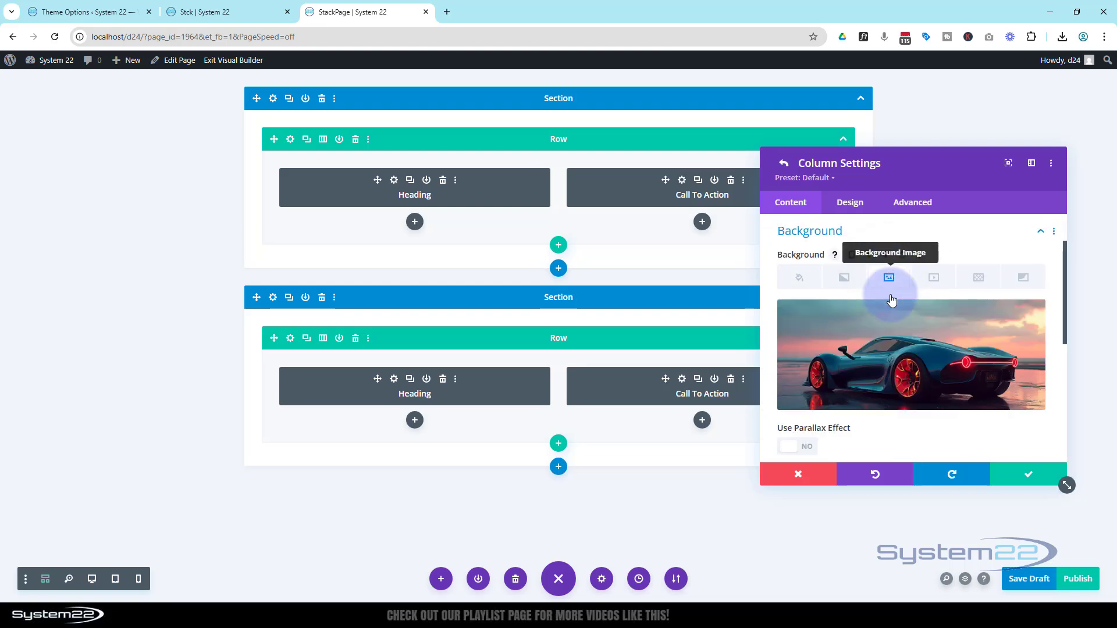
left_click(888, 349)
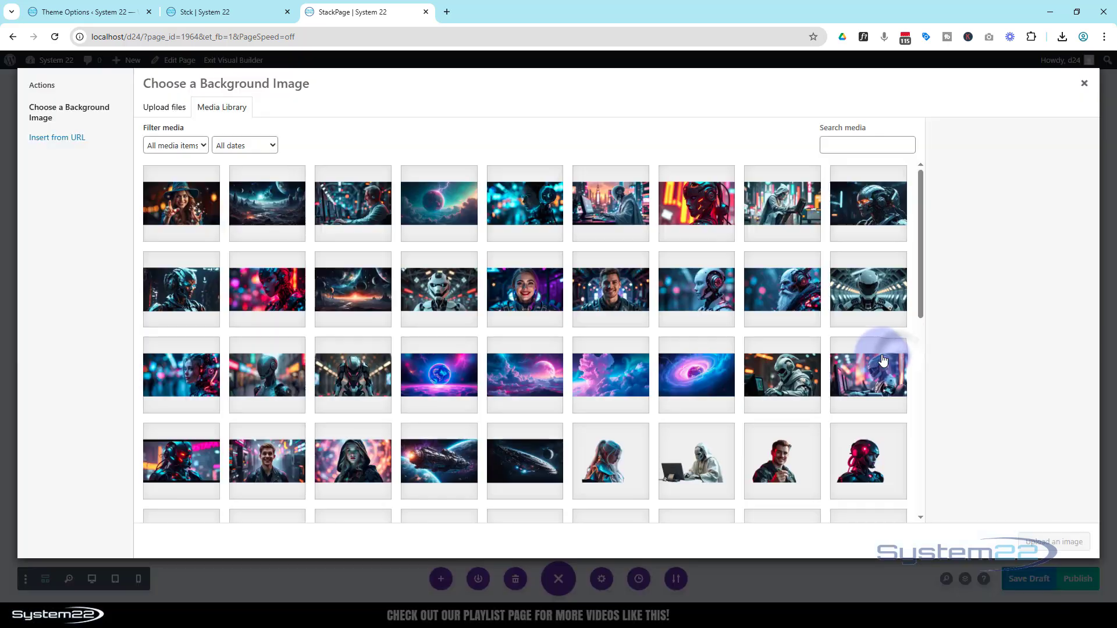
left_click(283, 198)
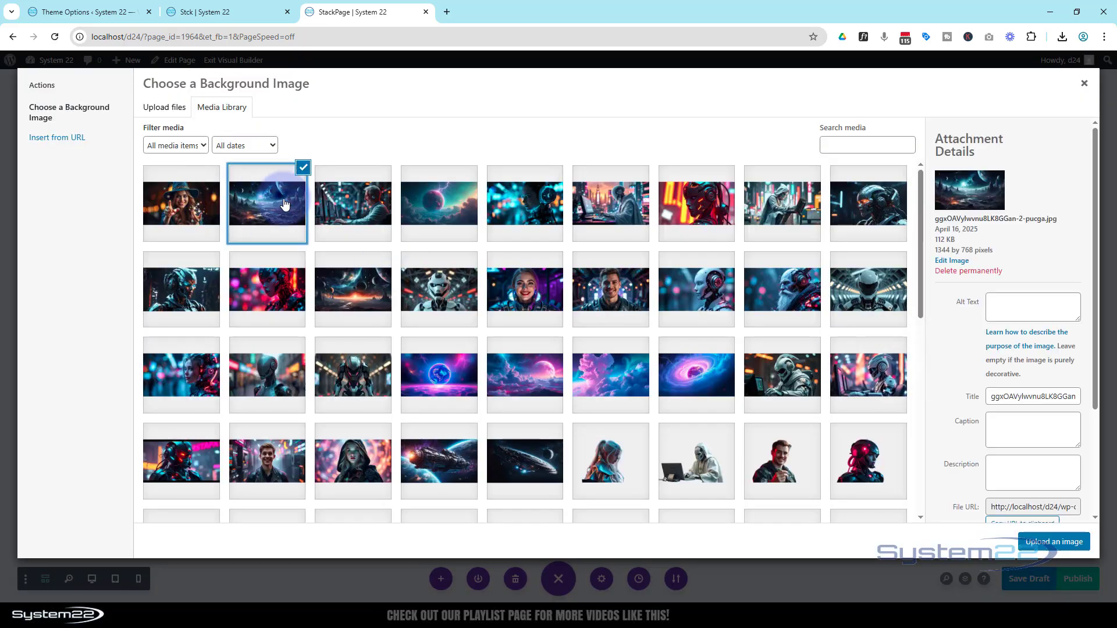
left_click(1054, 542)
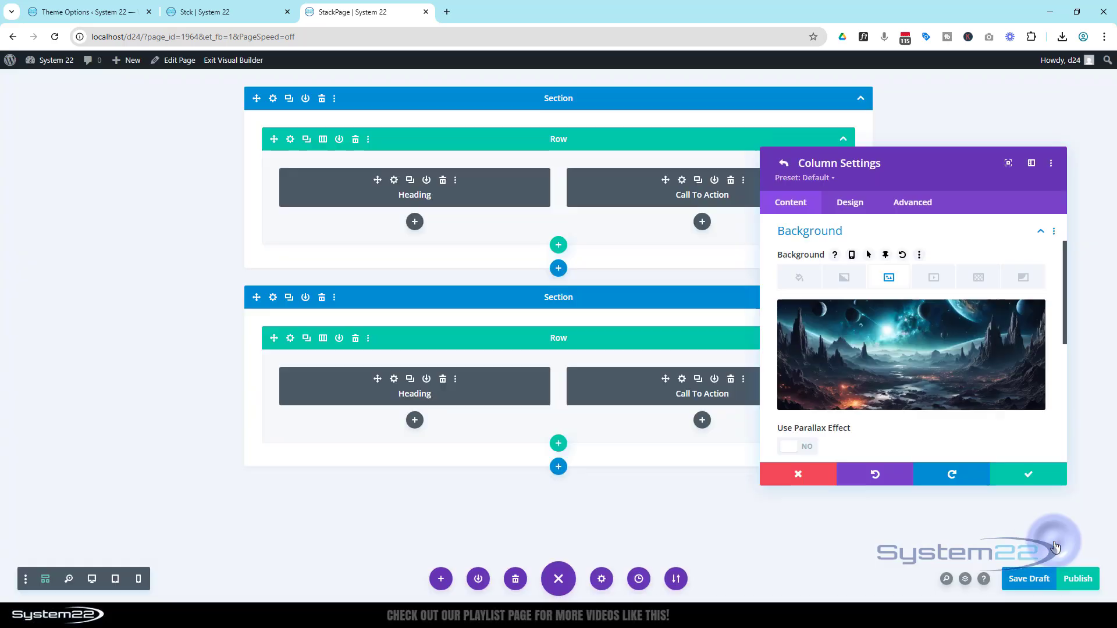
left_click(1028, 476)
left_click(1026, 476)
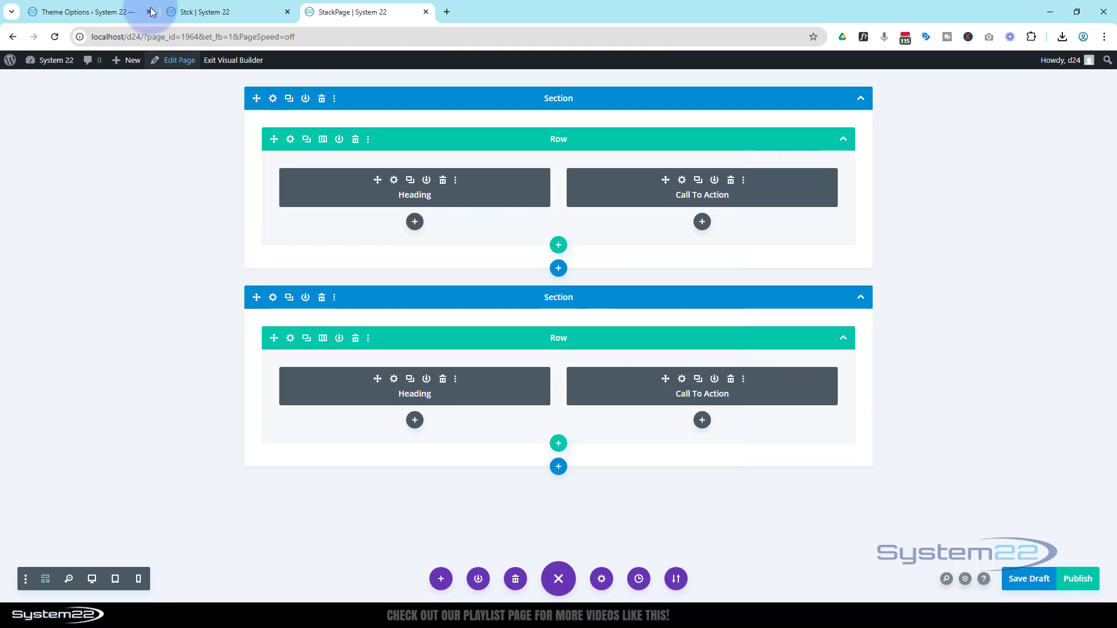
Step: Set the first section's Z Index to 1 in its position settings
left_click(273, 99)
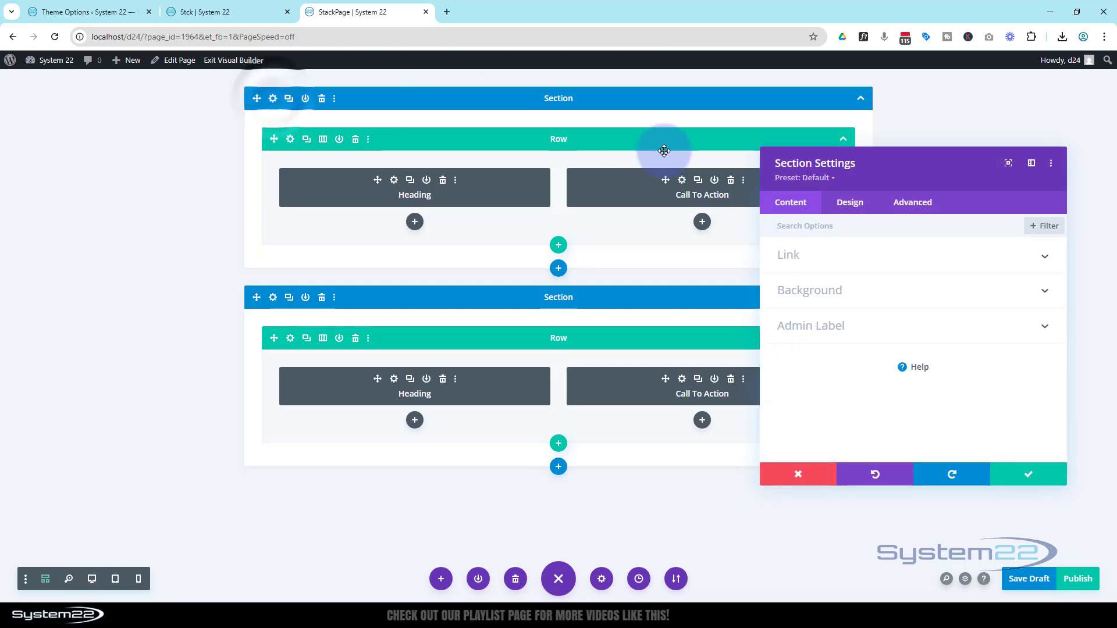
left_click(912, 203)
scroll(896, 338, "down", 3)
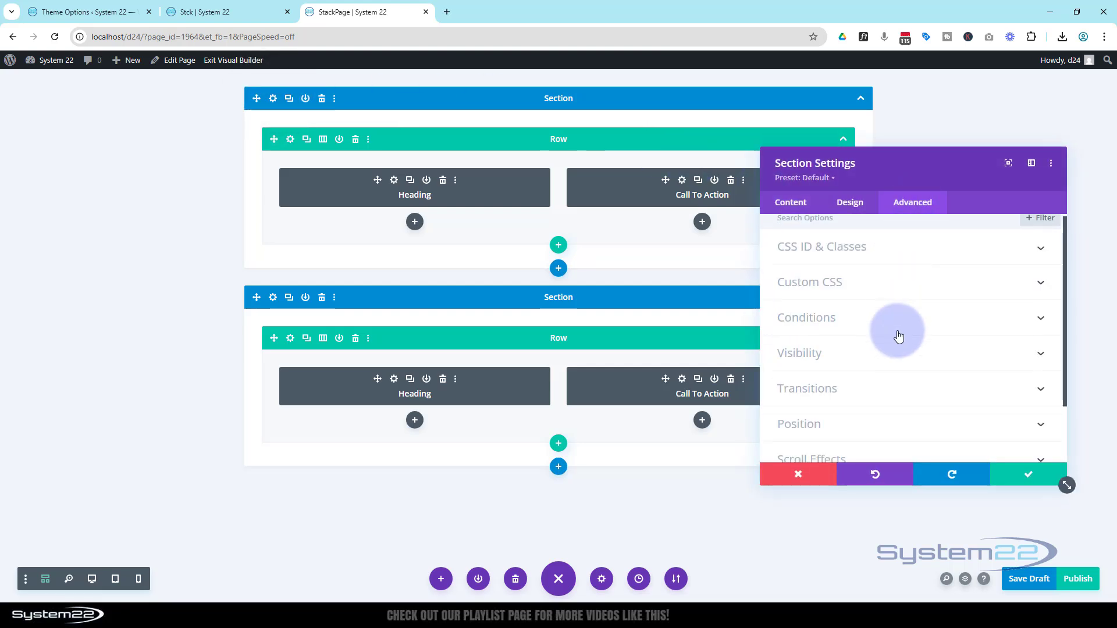
left_click(850, 356)
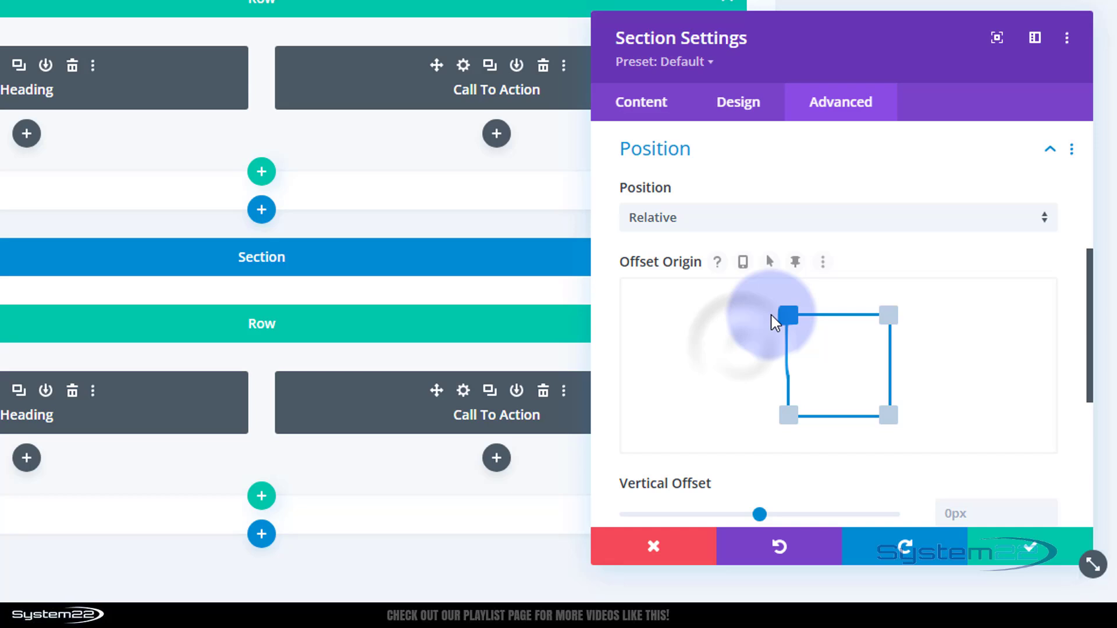
scroll(771, 318, "down", 5)
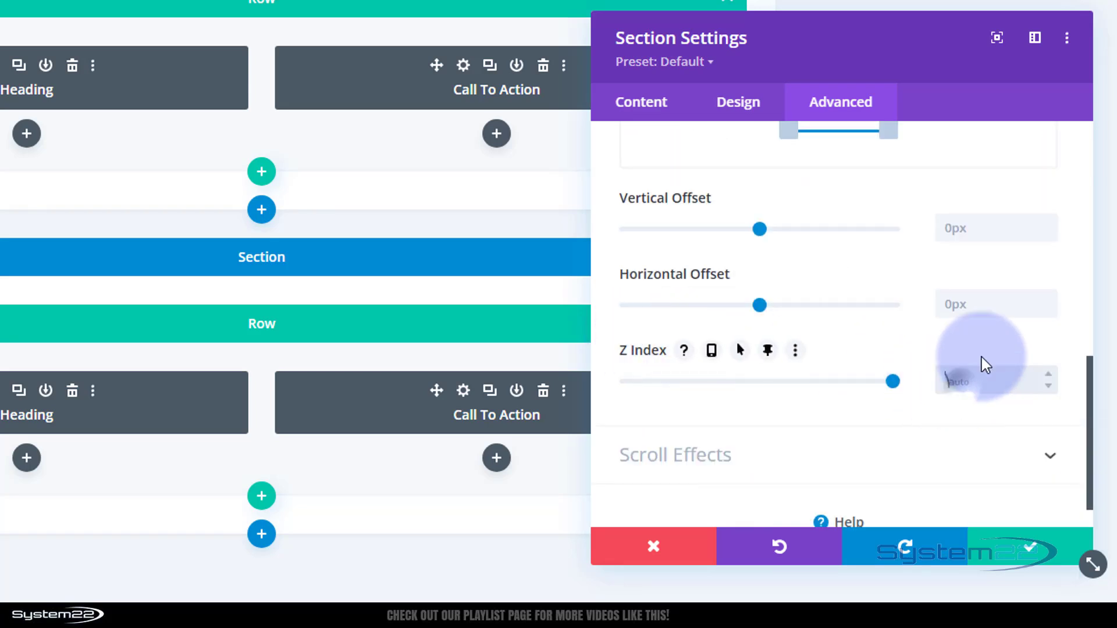
type("1")
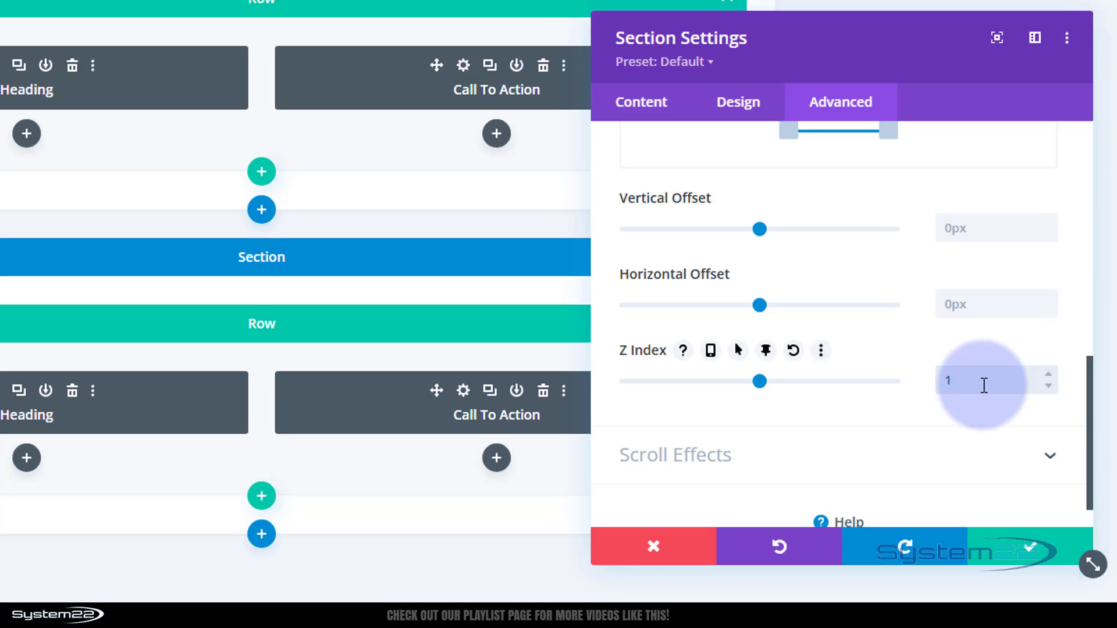
Step: Turn off Offset From Surrounding Sticky Elements for the first section and save its settings
left_click(755, 457)
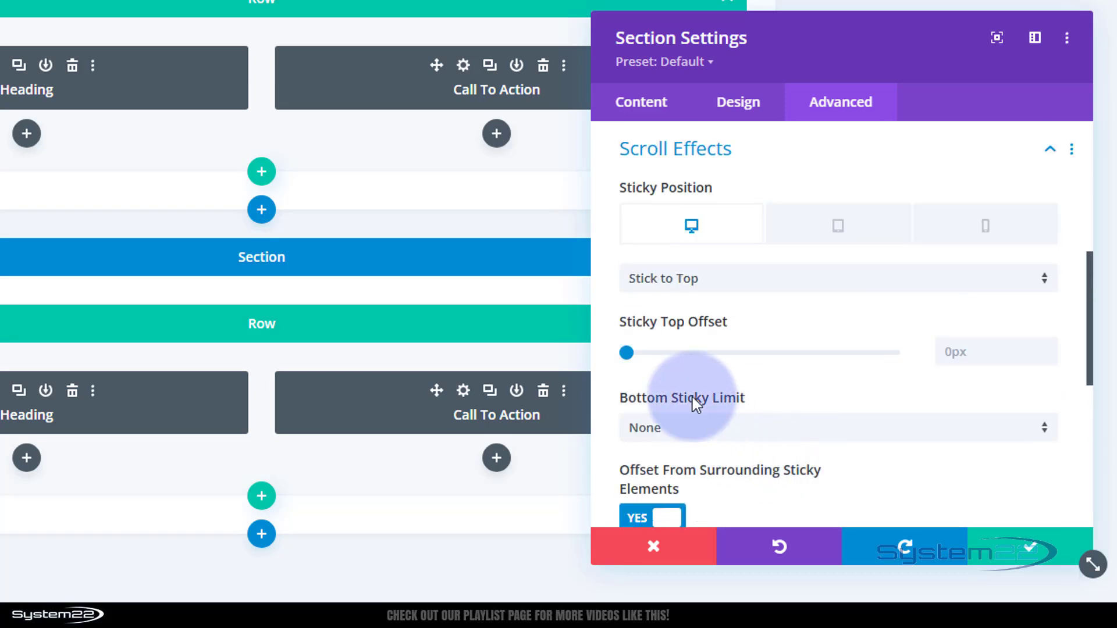
scroll(651, 378, "down", 3)
mouse_move(643, 294)
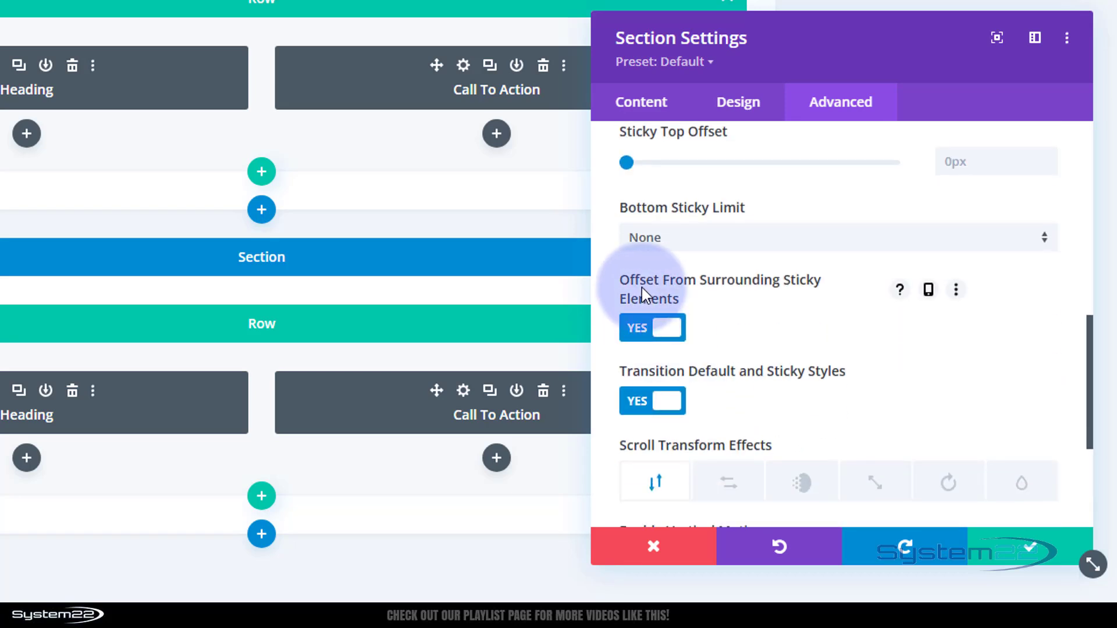
left_click(640, 331)
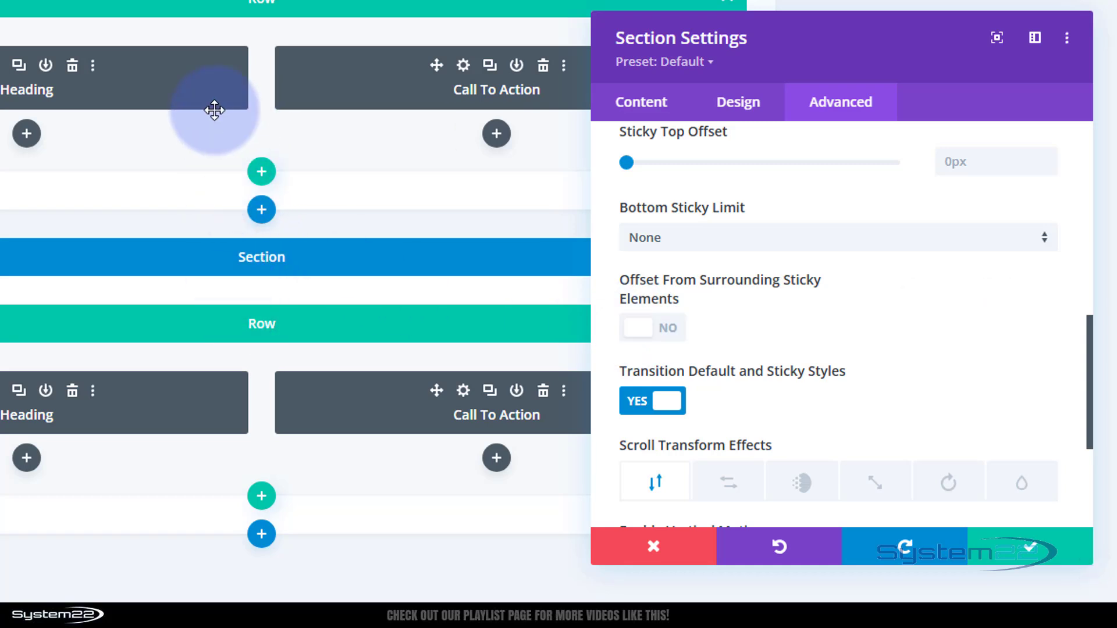
left_click(202, 217)
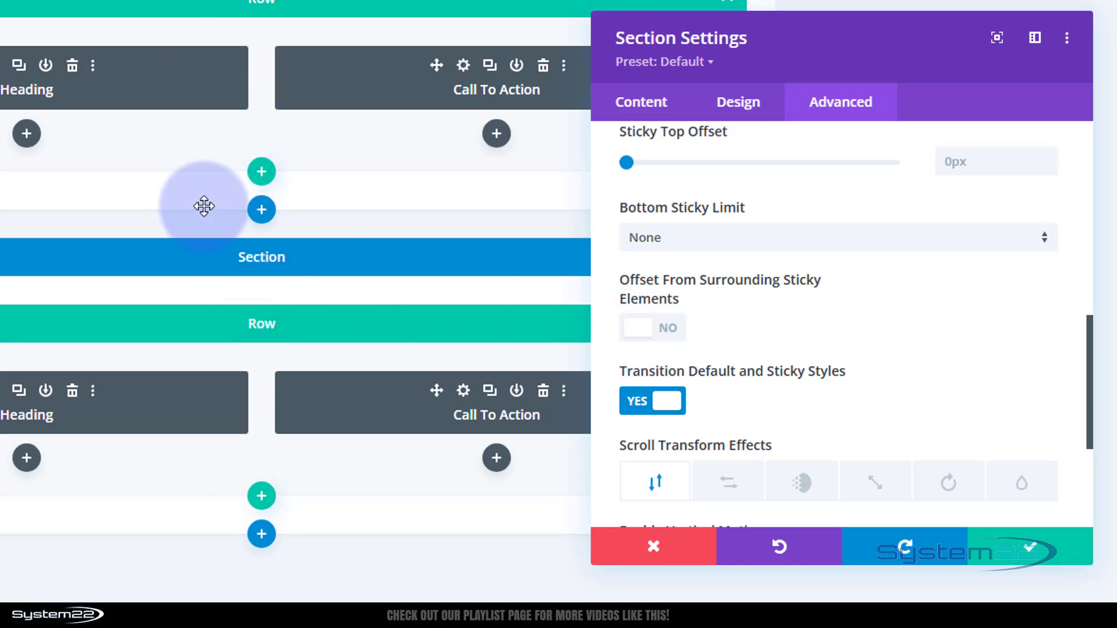
left_click(1045, 547)
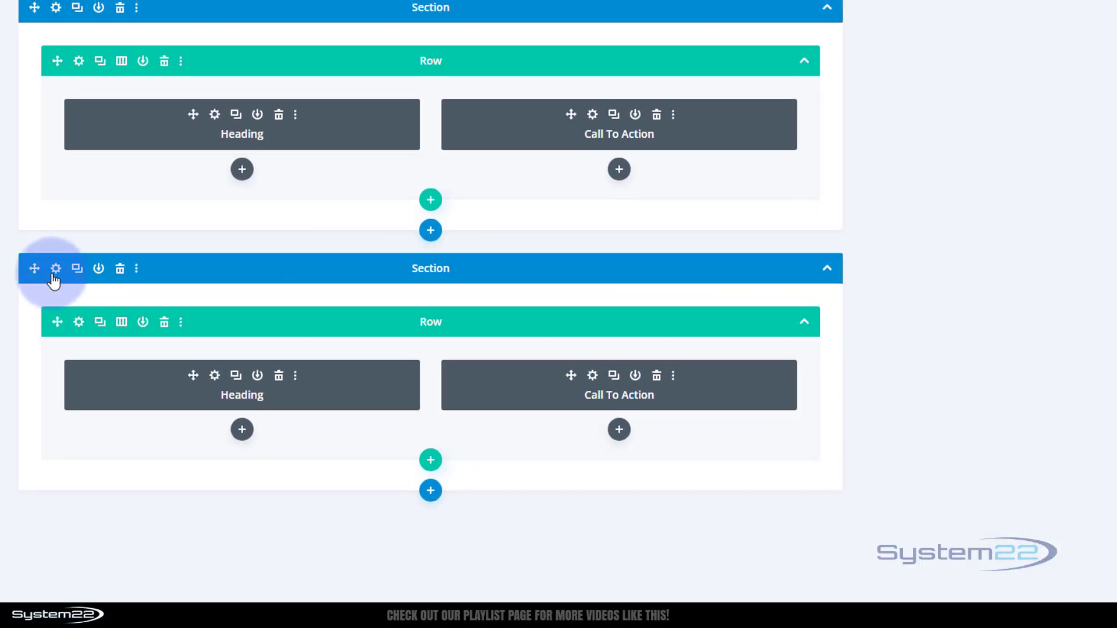
Step: Set the Space section's Z Index to 5 in its position settings
left_click(55, 268)
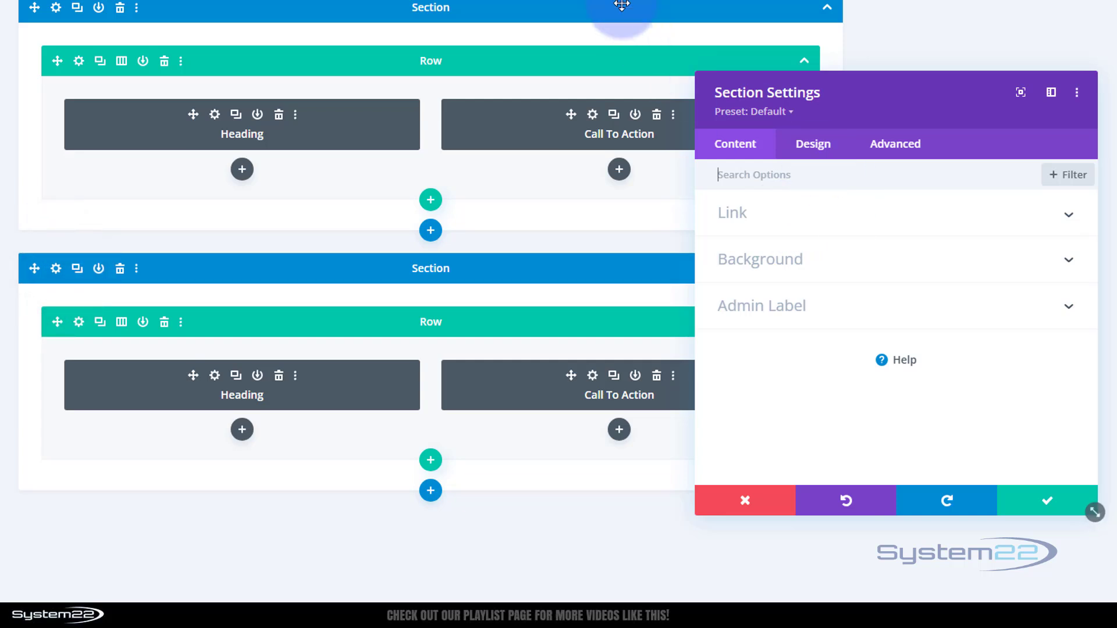
left_click(899, 154)
scroll(875, 309, "down", 2)
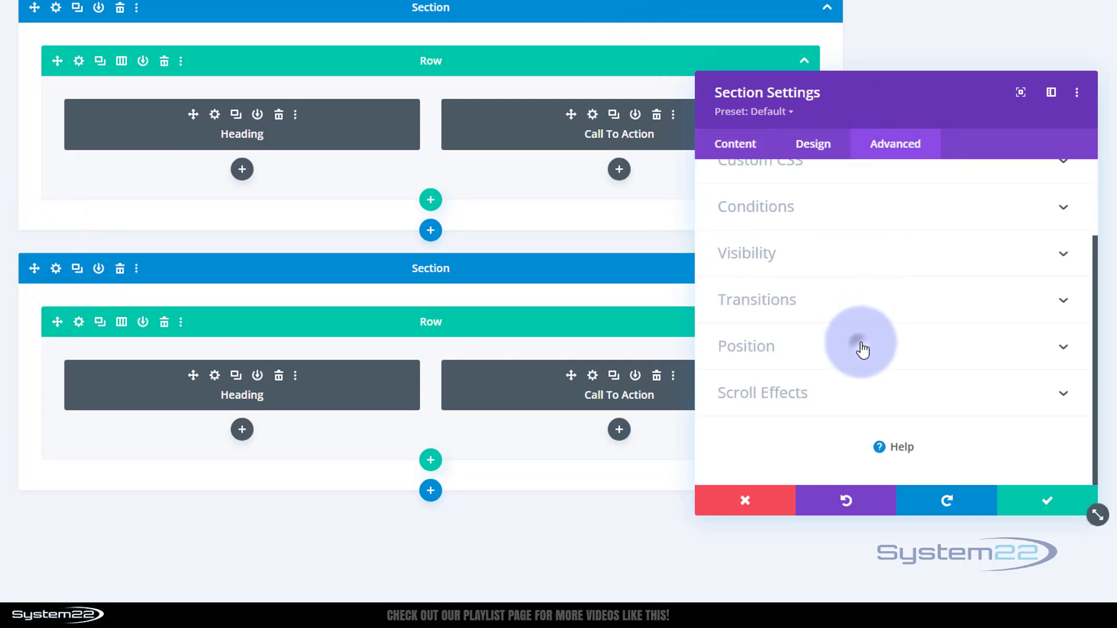
left_click(862, 348)
scroll(851, 320, "down", 5)
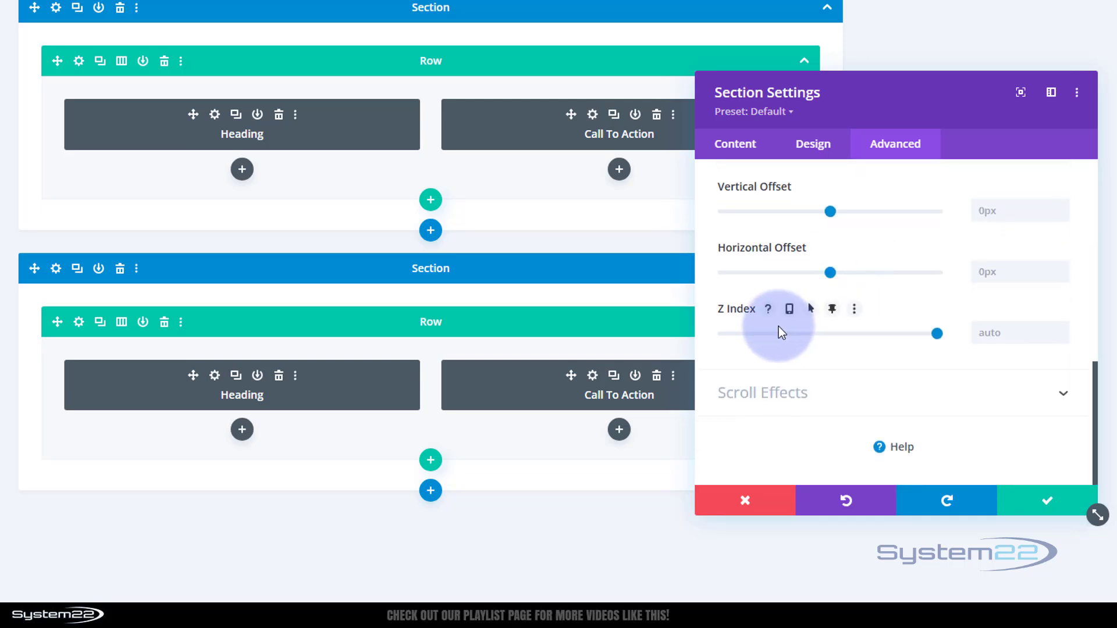
left_click(986, 330)
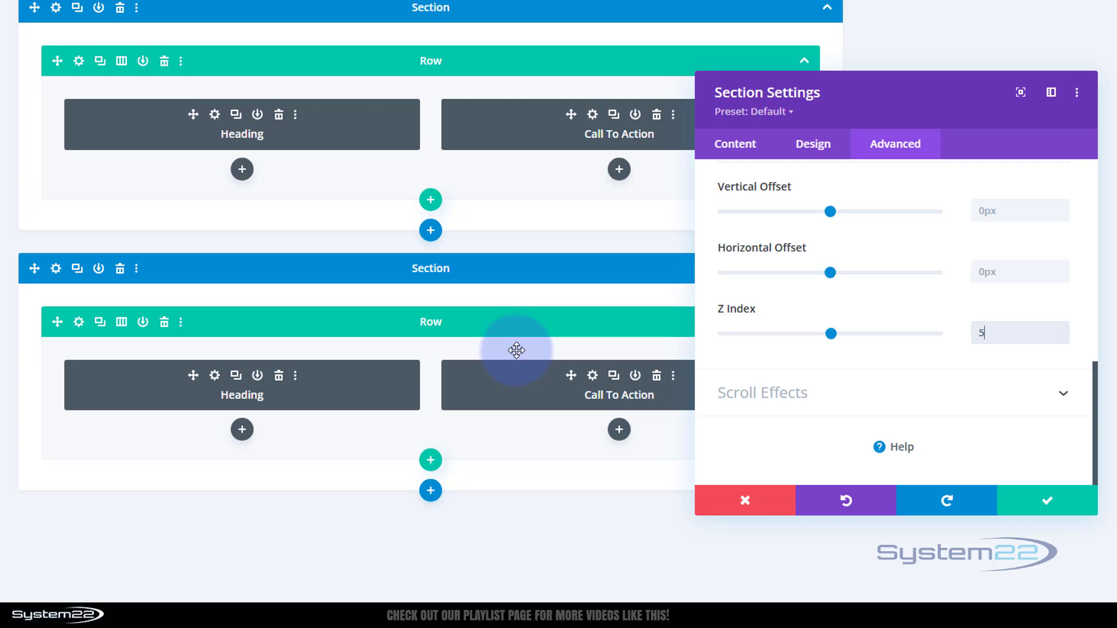
Step: Turn off Offset From Surrounding Sticky Elements for the Space section and save its settings
left_click(823, 394)
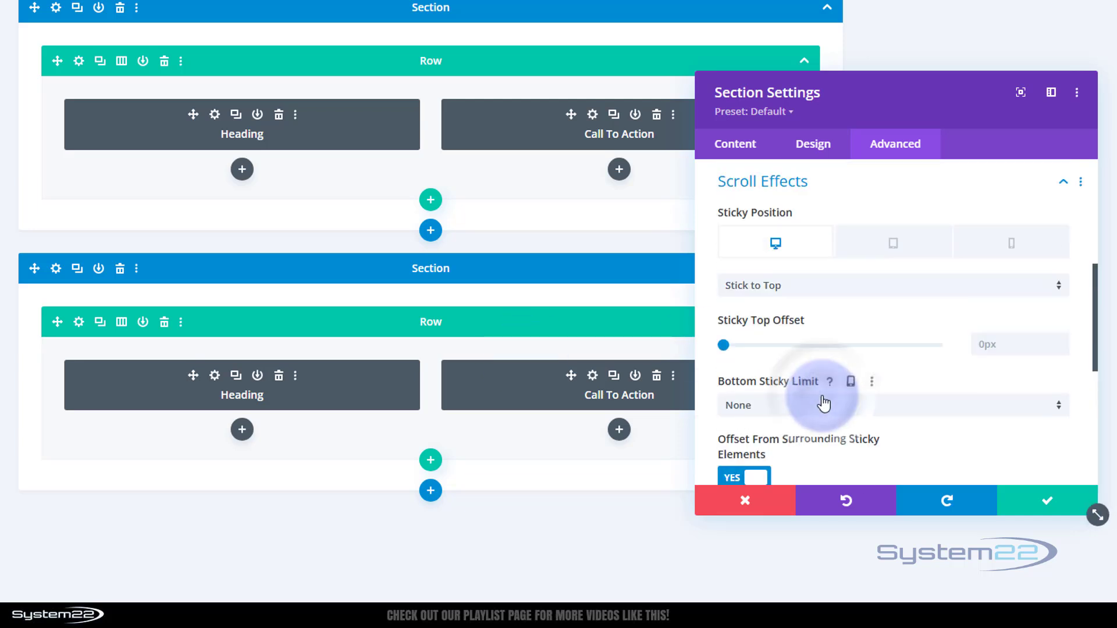
scroll(874, 362, "down", 3)
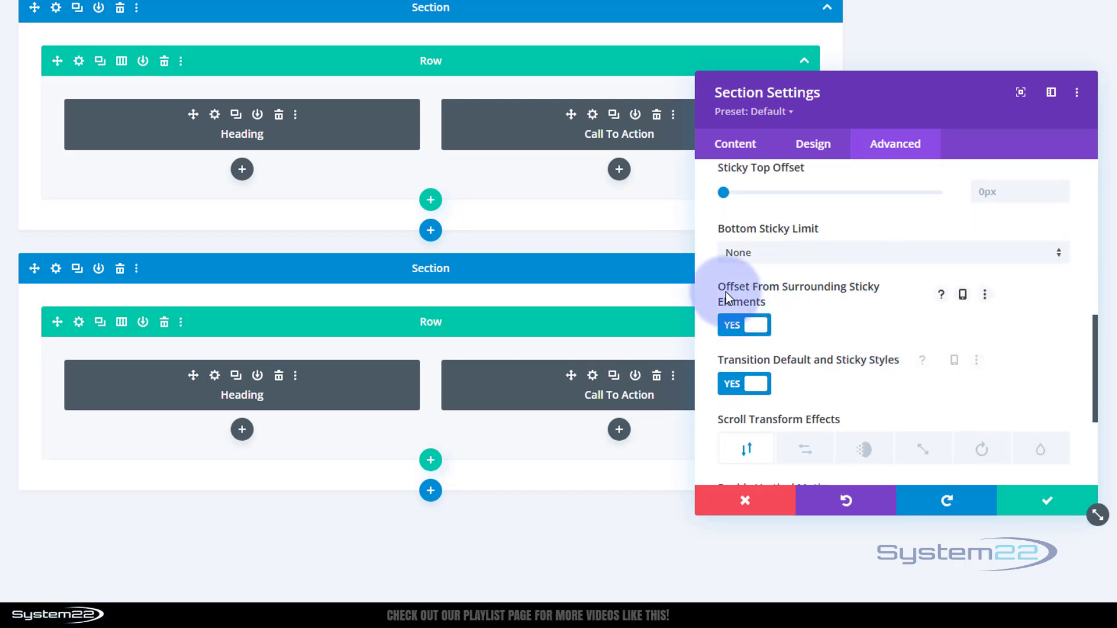
left_click(739, 332)
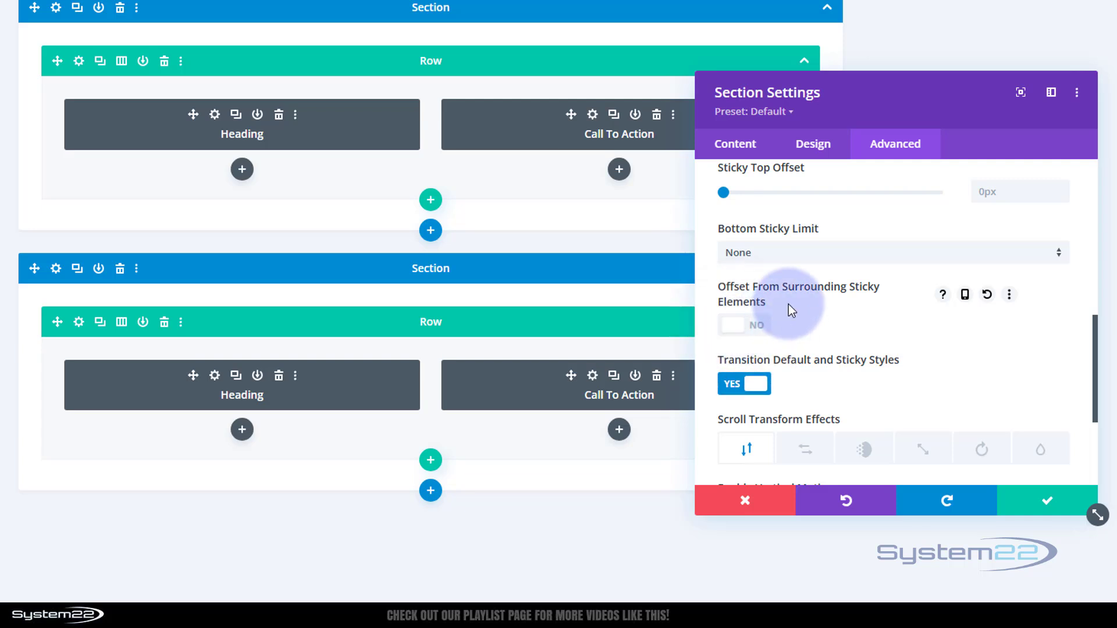
left_click(1042, 504)
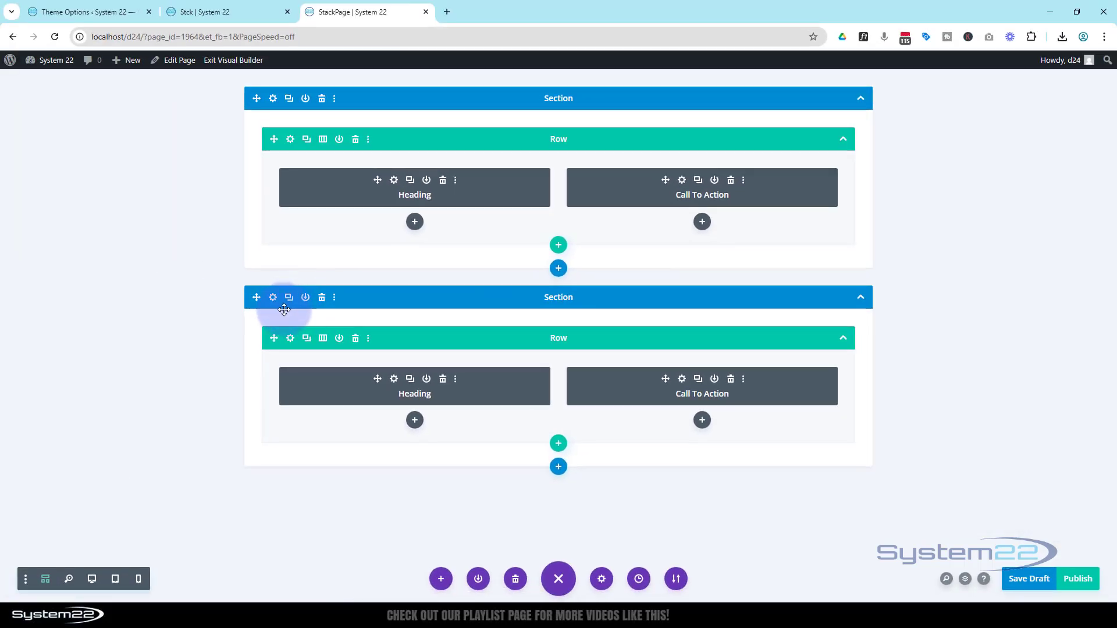
Step: Duplicate the Cars section and move the copy below the Space section
left_click(289, 99)
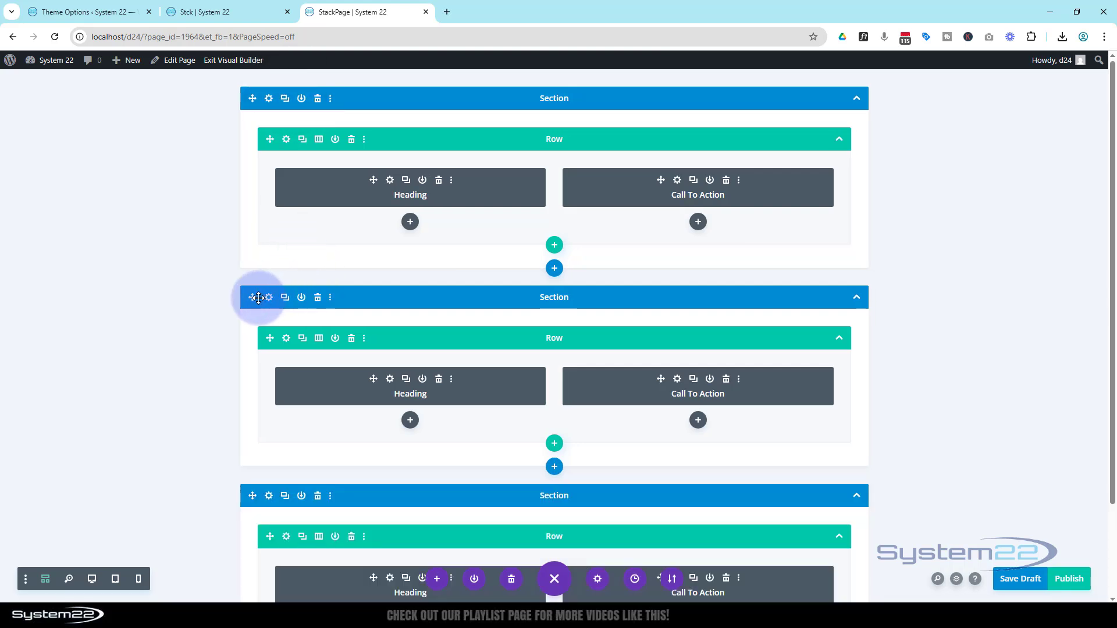
left_click_drag(253, 296, 103, 499)
Step: Change the heading in the last section to Magic and save the module
scroll(129, 420, "down", 2)
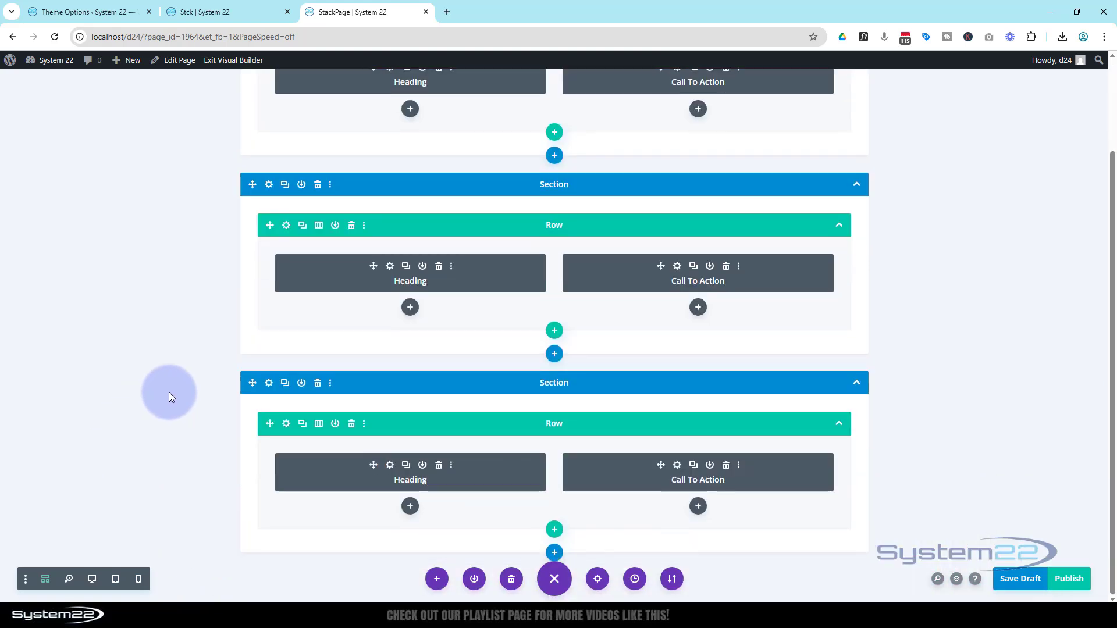
left_click(390, 469)
left_click_drag(802, 330, 780, 332)
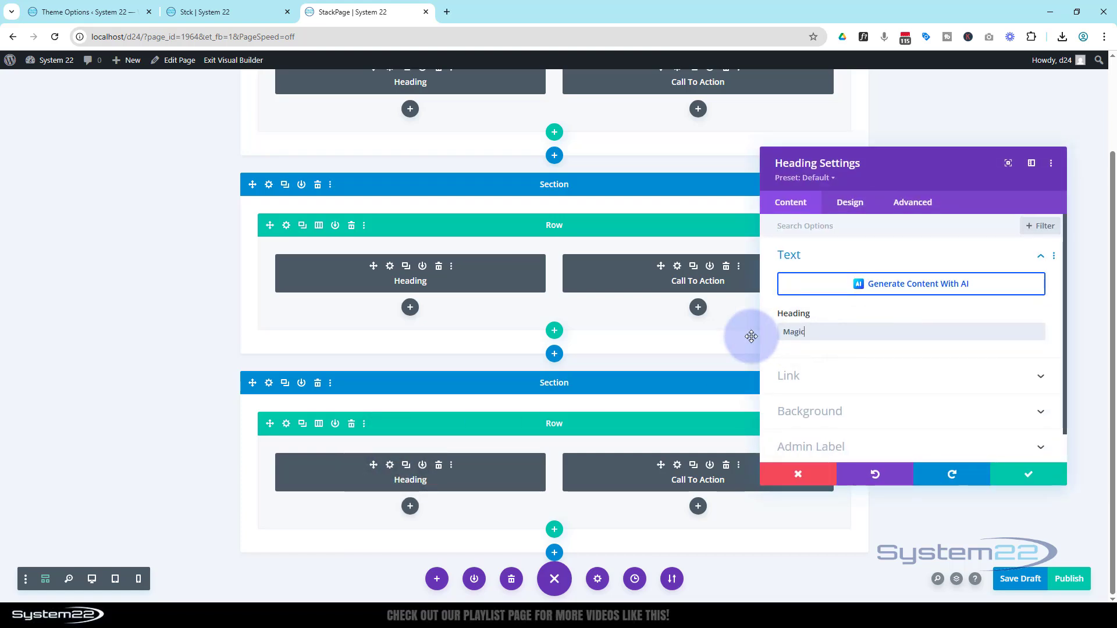
left_click(1038, 473)
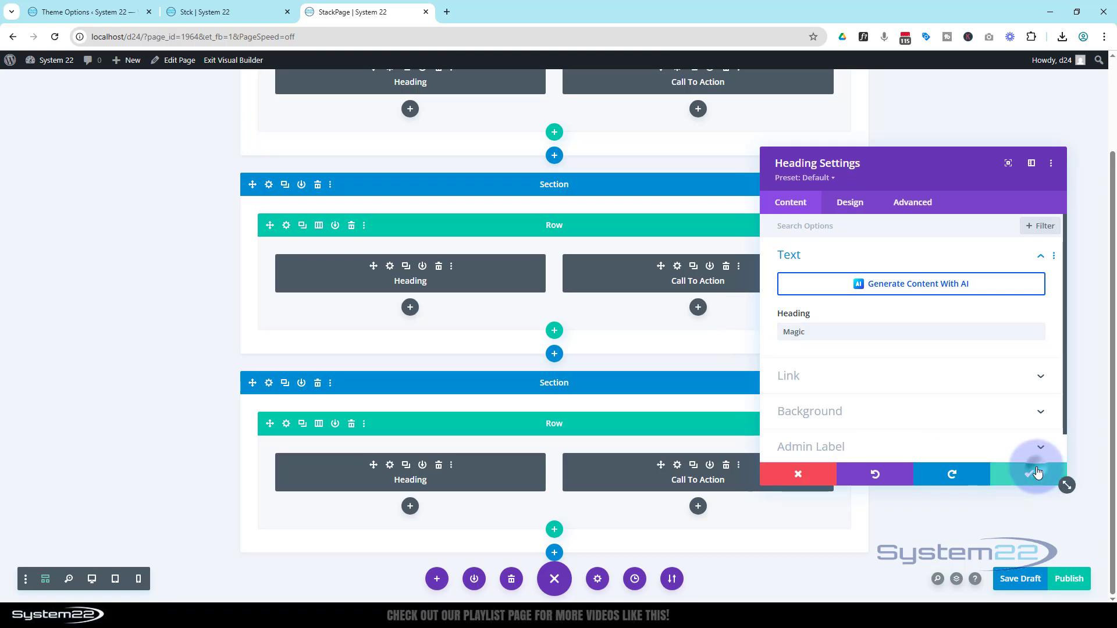
Step: Set the Call To Action title in the Magic section to Explosive and save the module
left_click(677, 466)
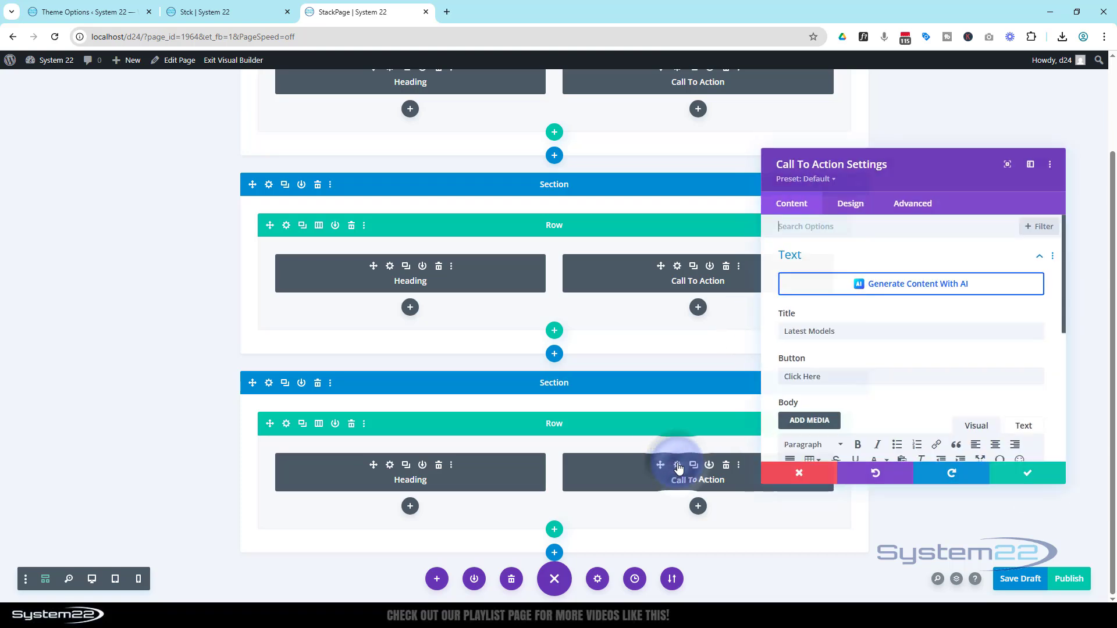
left_click_drag(836, 332, 778, 335)
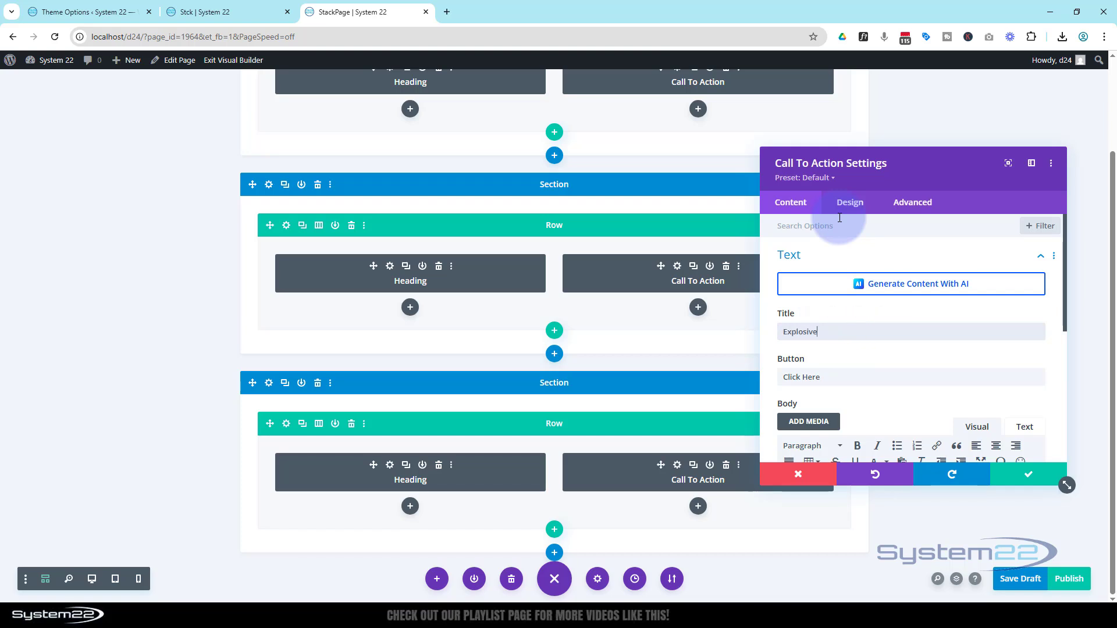
scroll(855, 291, "down", 2)
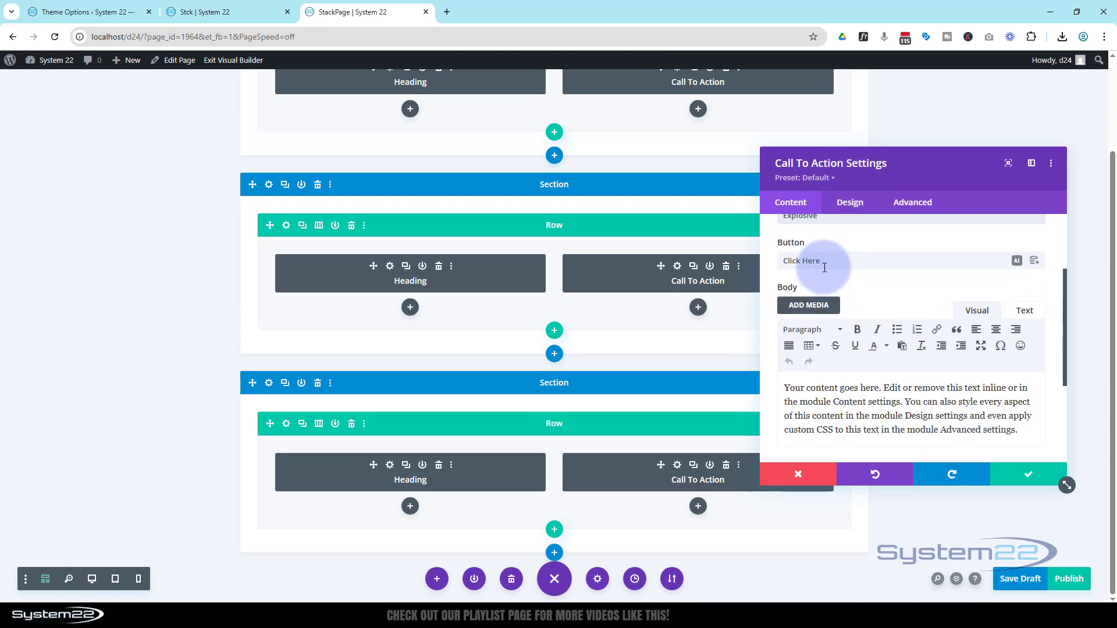
scroll(949, 348, "down", 1)
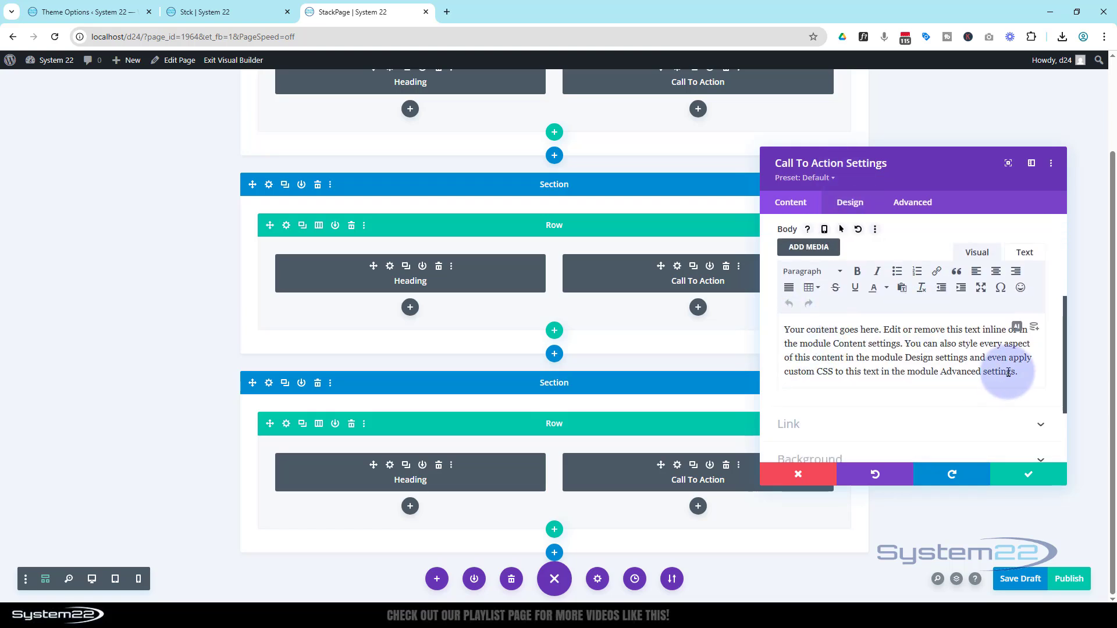
left_click(1031, 477)
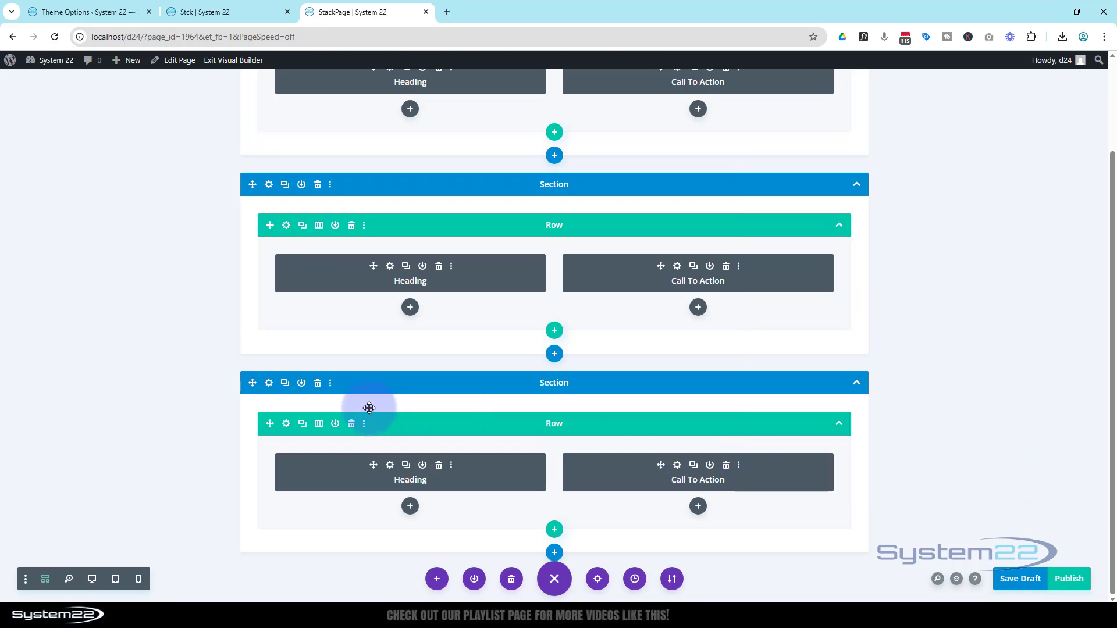
Step: Replace the background image of the Magic row's second column with the smiling woman in a hat, and save the column and row
left_click(287, 424)
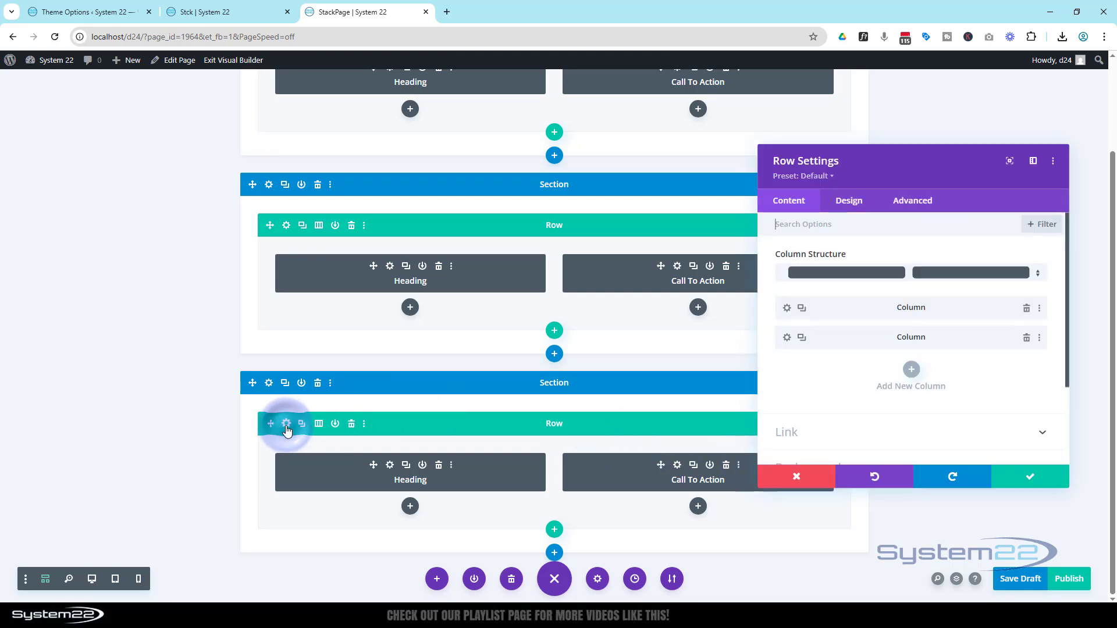
left_click(790, 338)
left_click(878, 388)
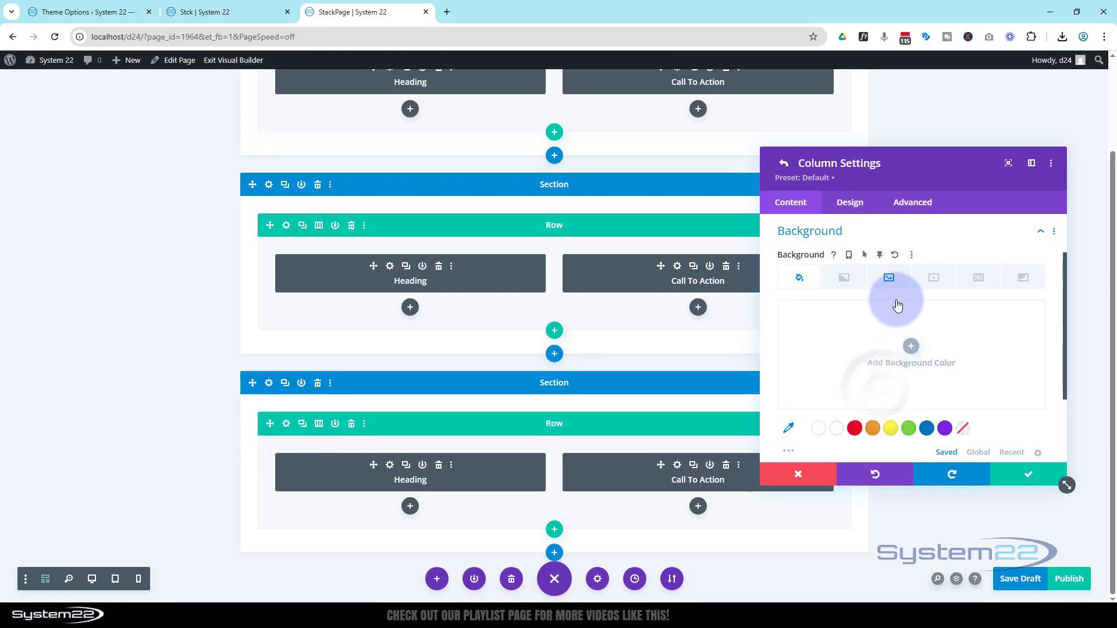
left_click(890, 278)
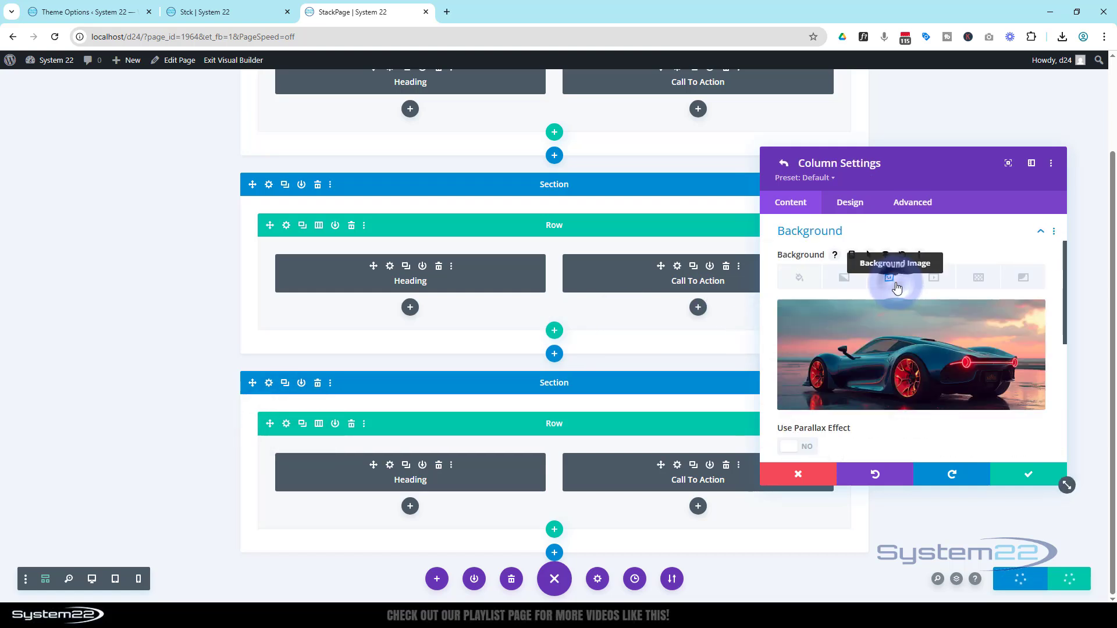
left_click(895, 366)
left_click(216, 221)
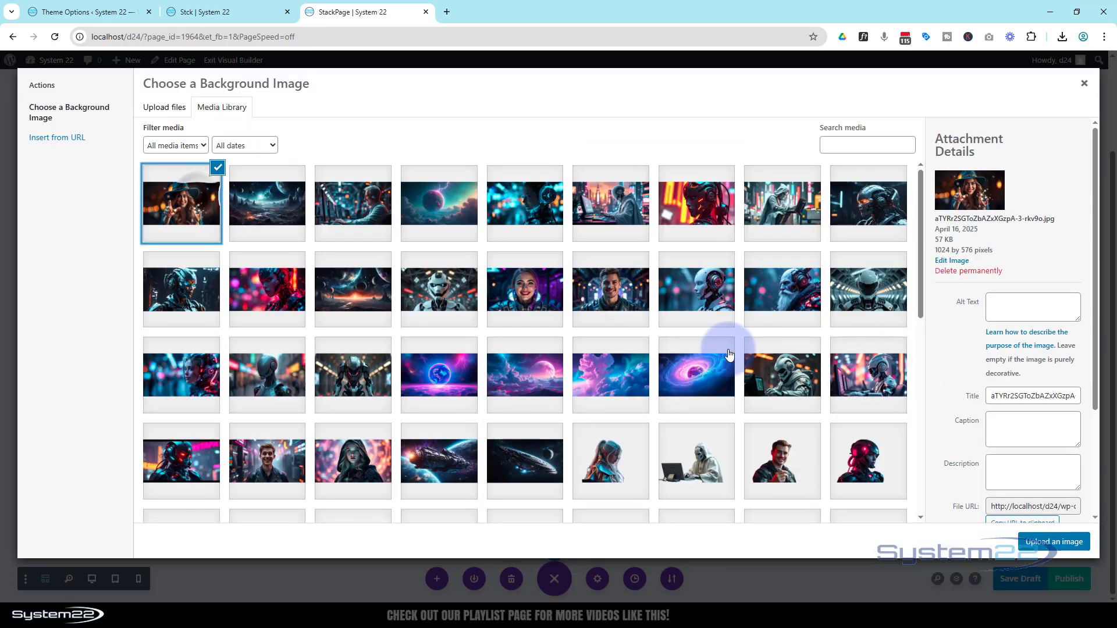
left_click(1050, 543)
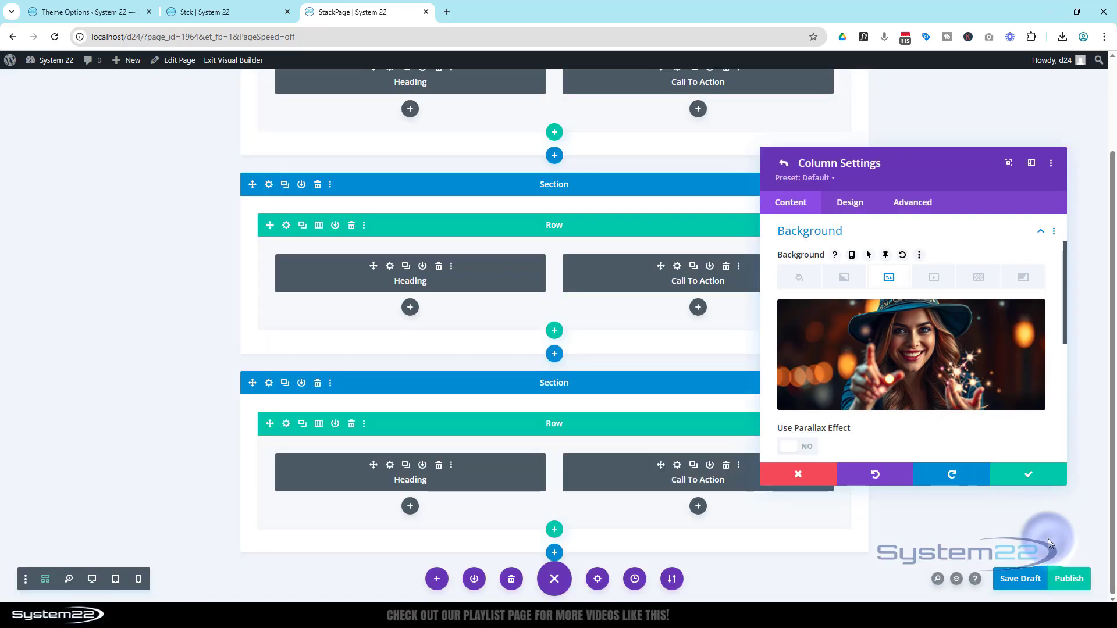
left_click(1024, 474)
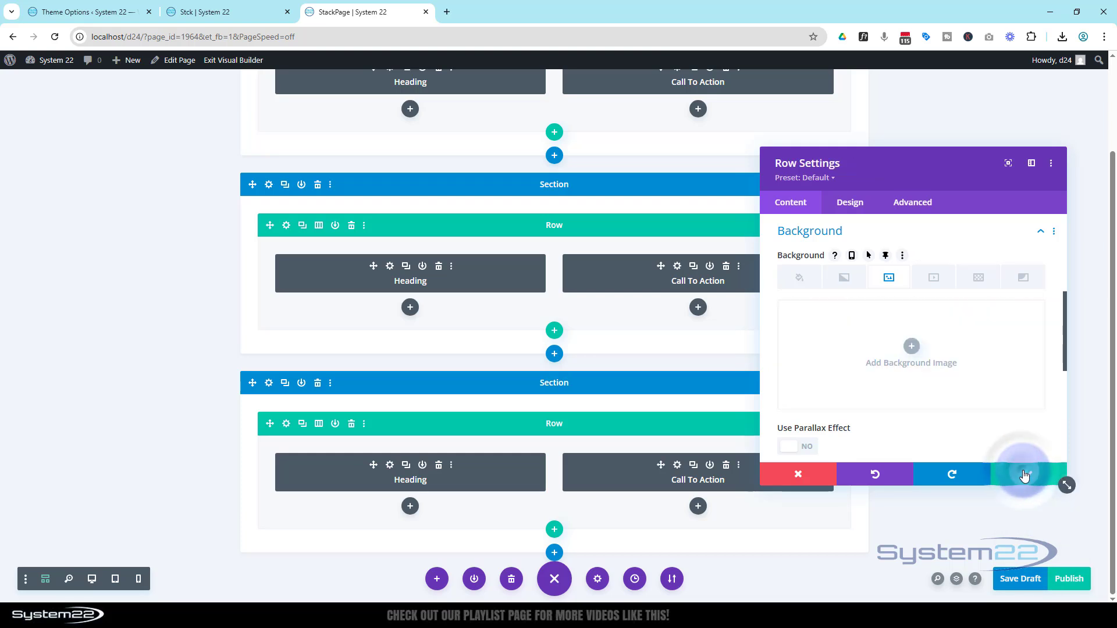
left_click(1024, 474)
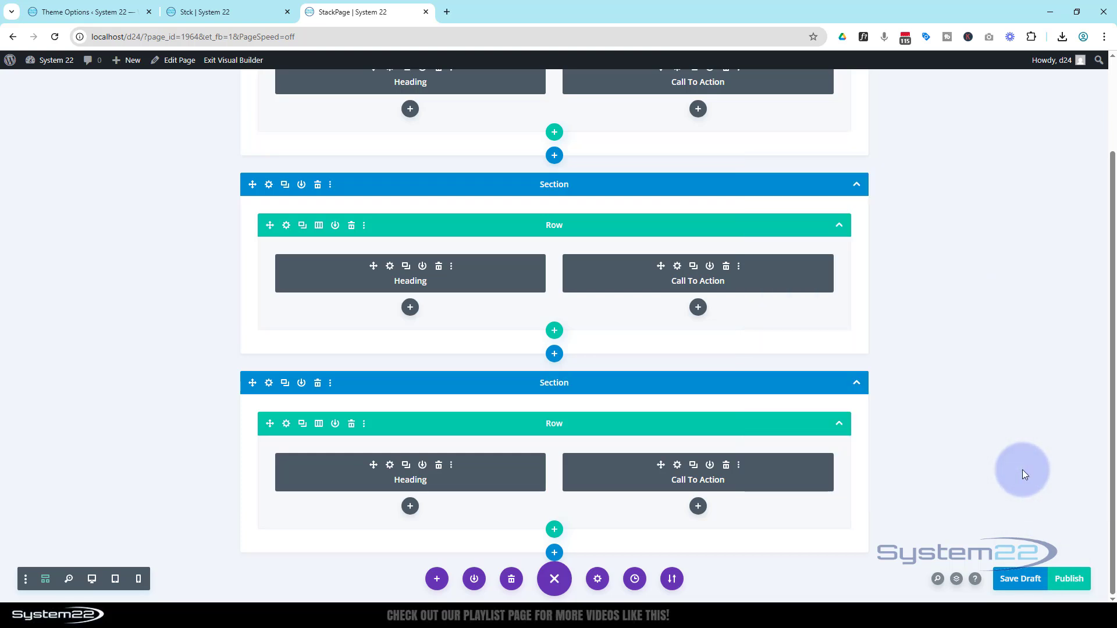
Step: Raise the Magic section's Z Index above the Space section's in its position settings and save the section
left_click(268, 383)
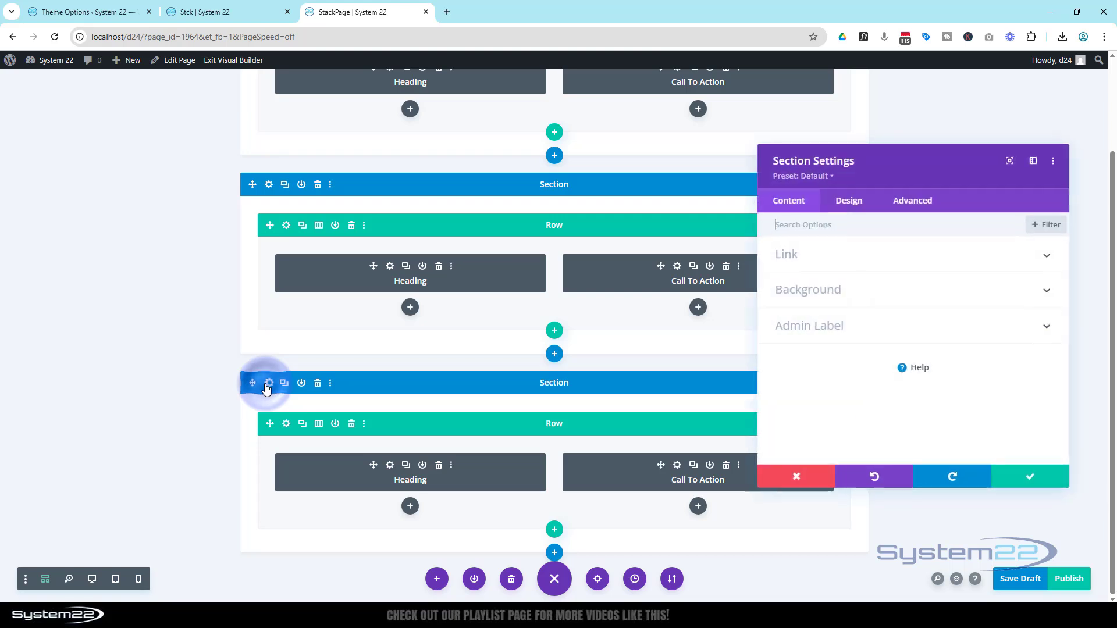
left_click(905, 209)
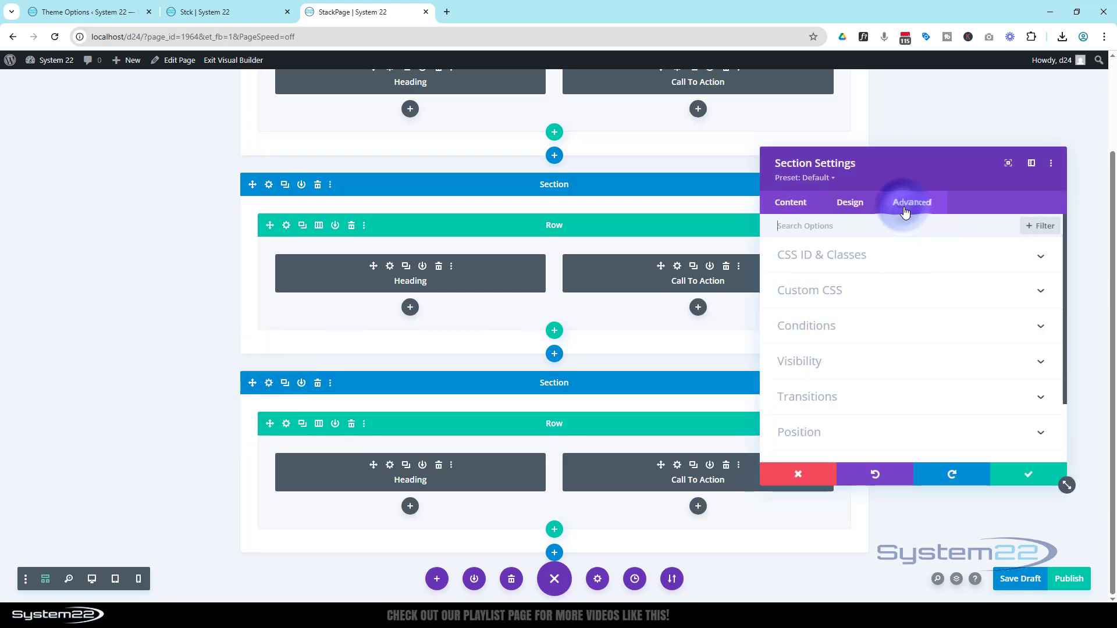
scroll(919, 238, "down", 3)
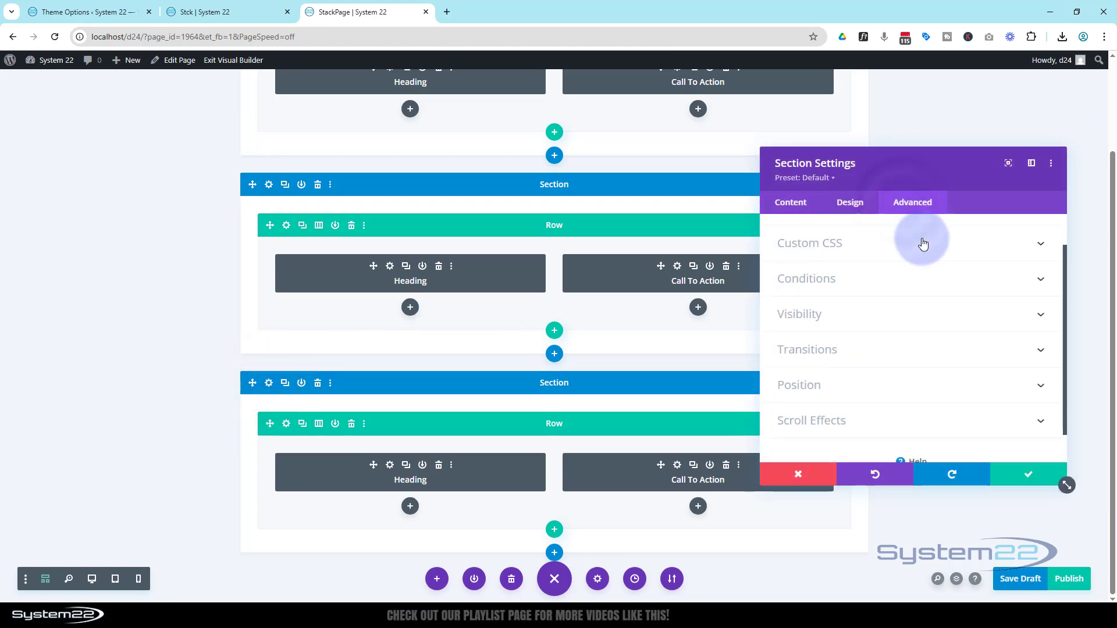
left_click(923, 357)
scroll(925, 343, "down", 2)
scroll(926, 335, "down", 3)
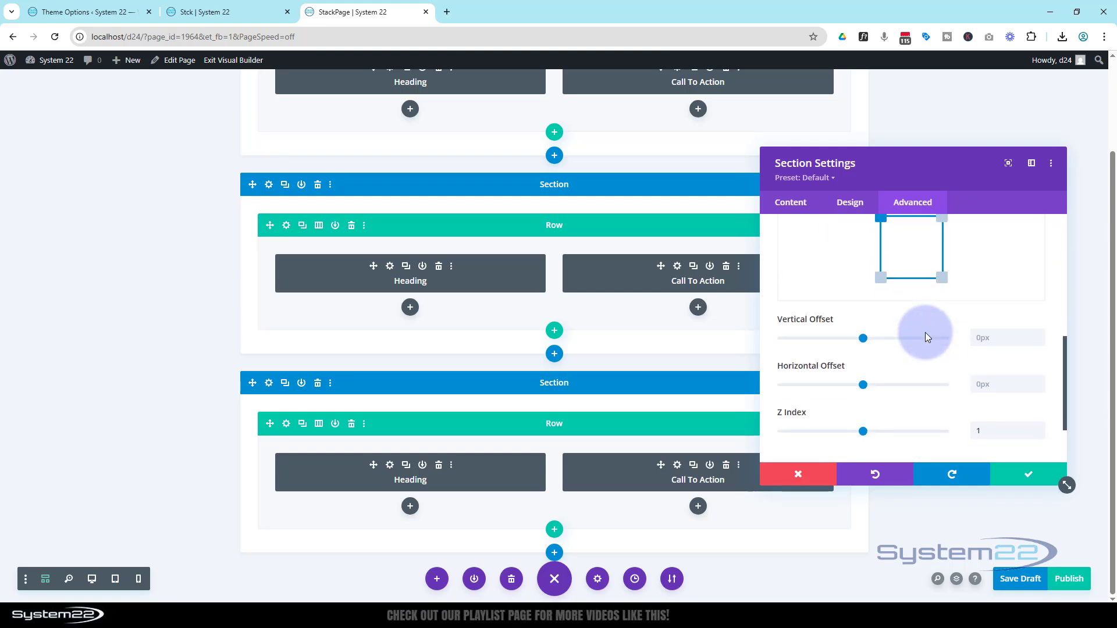
scroll(642, 346, "up", 2)
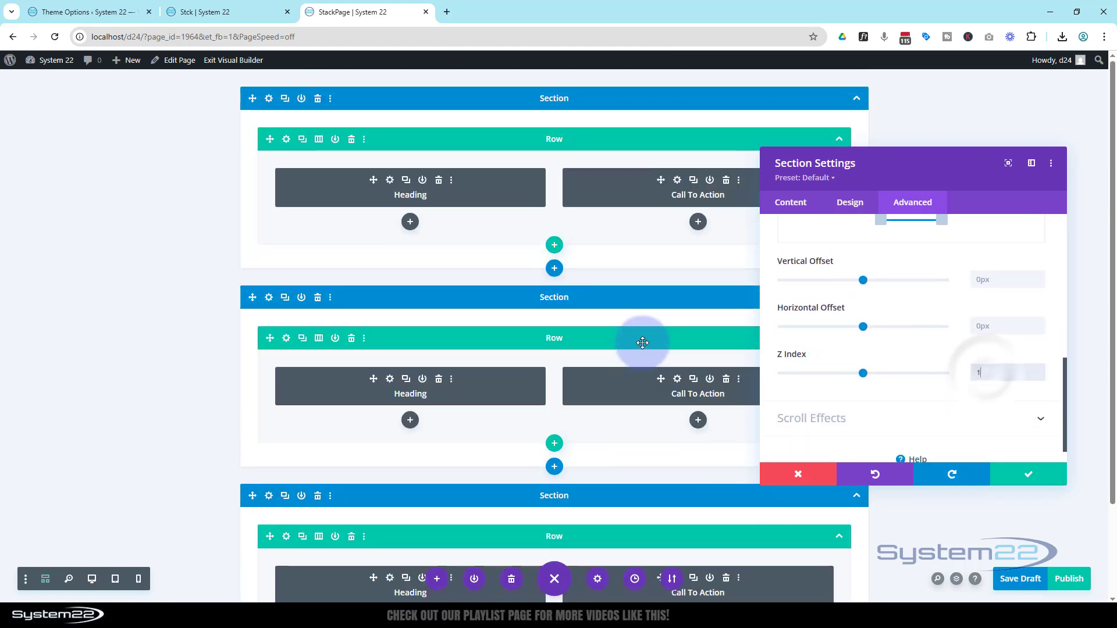
scroll(931, 361, "down", 1)
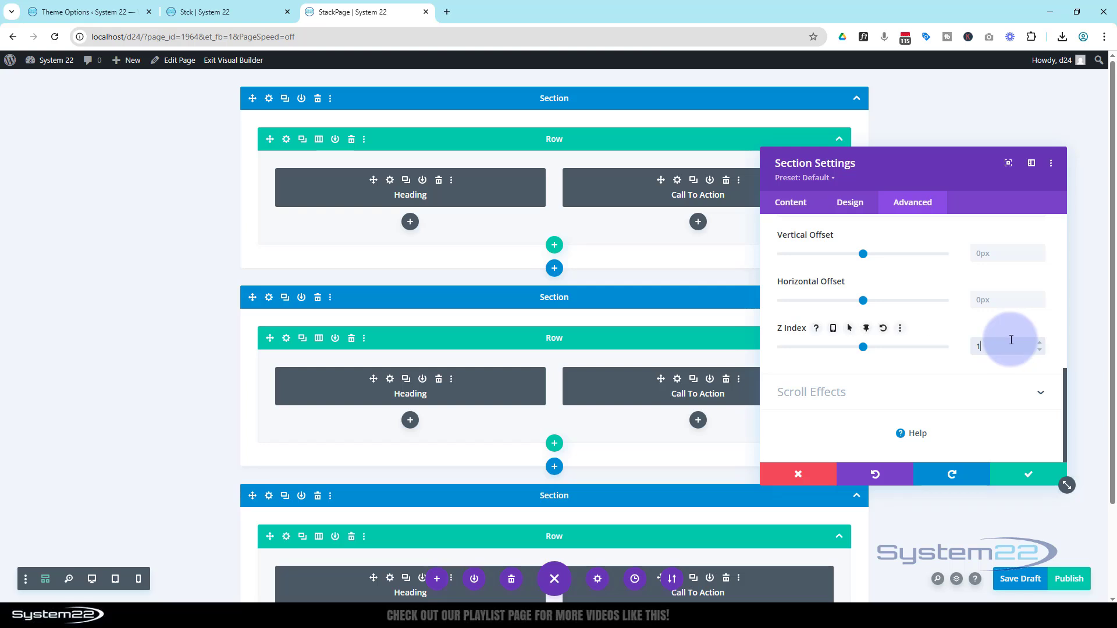
left_click(1022, 465)
Step: Save the page as a draft and exit the Visual Builder
scroll(937, 388, "down", 2)
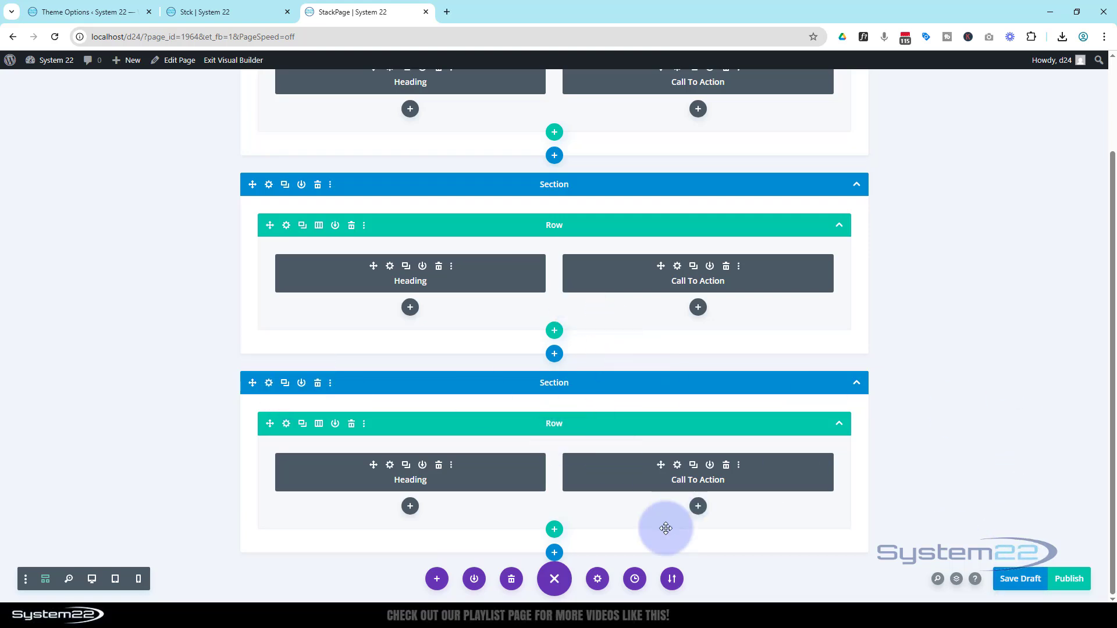
left_click(1014, 579)
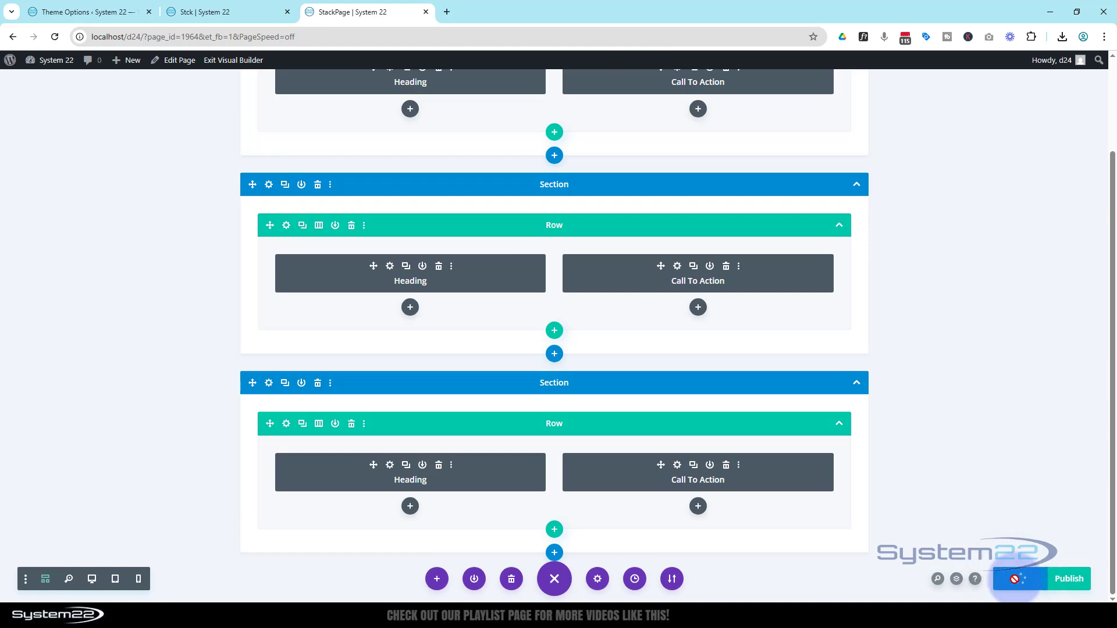
left_click(226, 62)
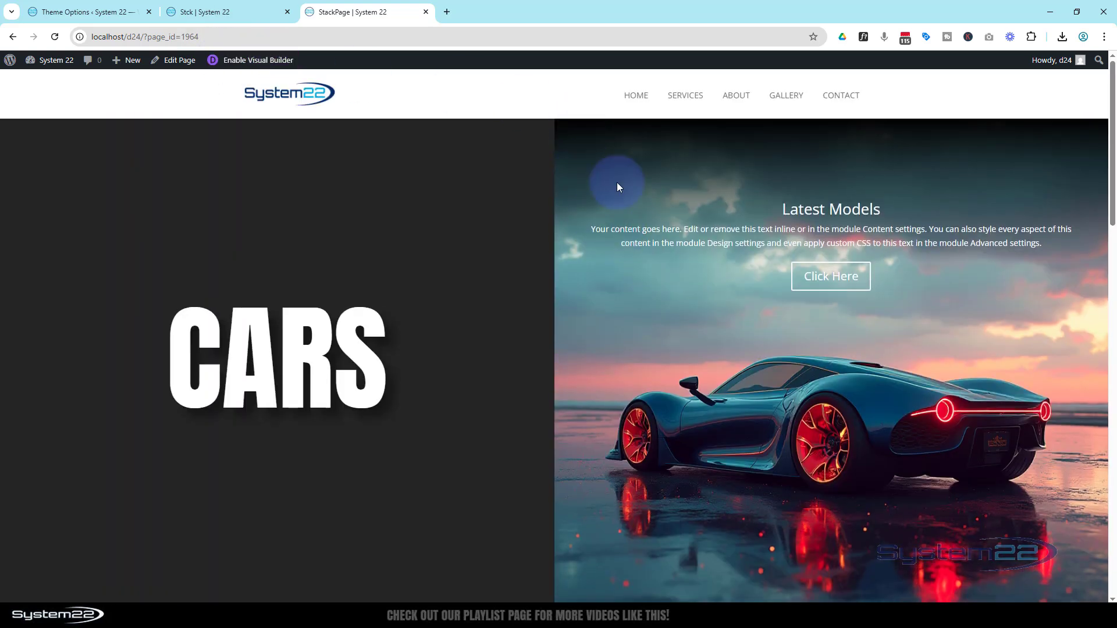
Step: Examine how the Cars, Space and Magic sections stick and stack over each other on the live desktop page
scroll(617, 184, "down", 1)
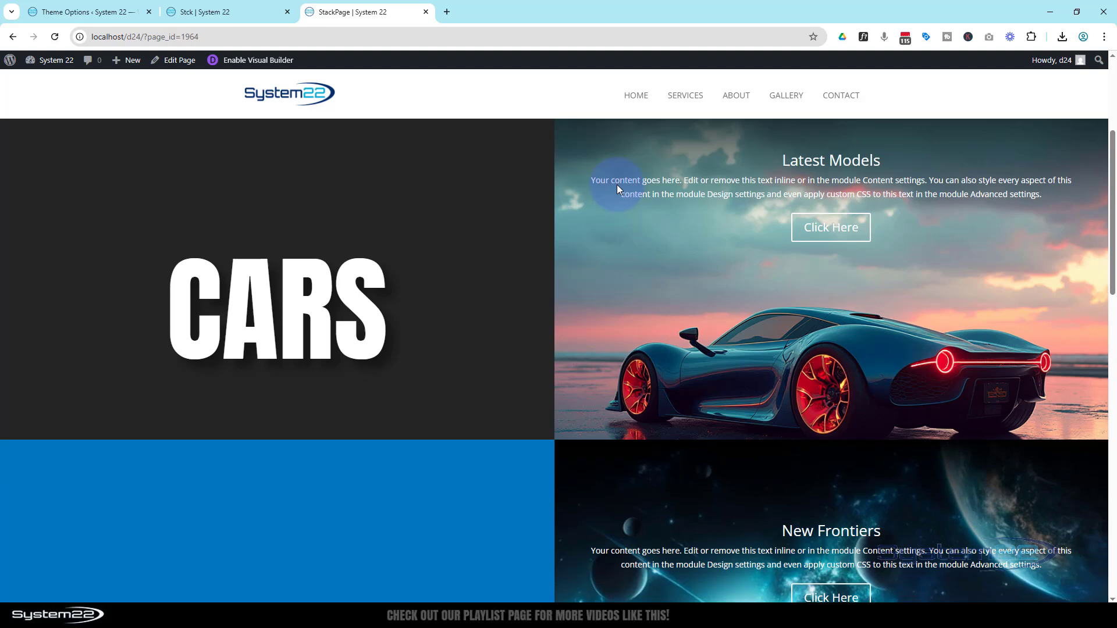
scroll(617, 184, "down", 6)
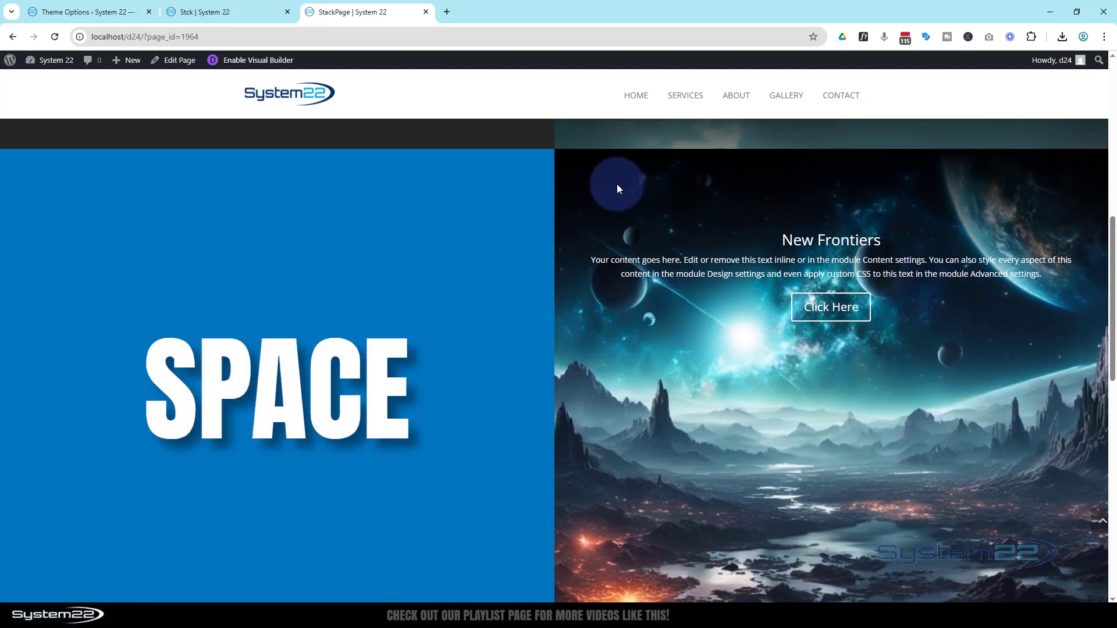
scroll(617, 184, "down", 1)
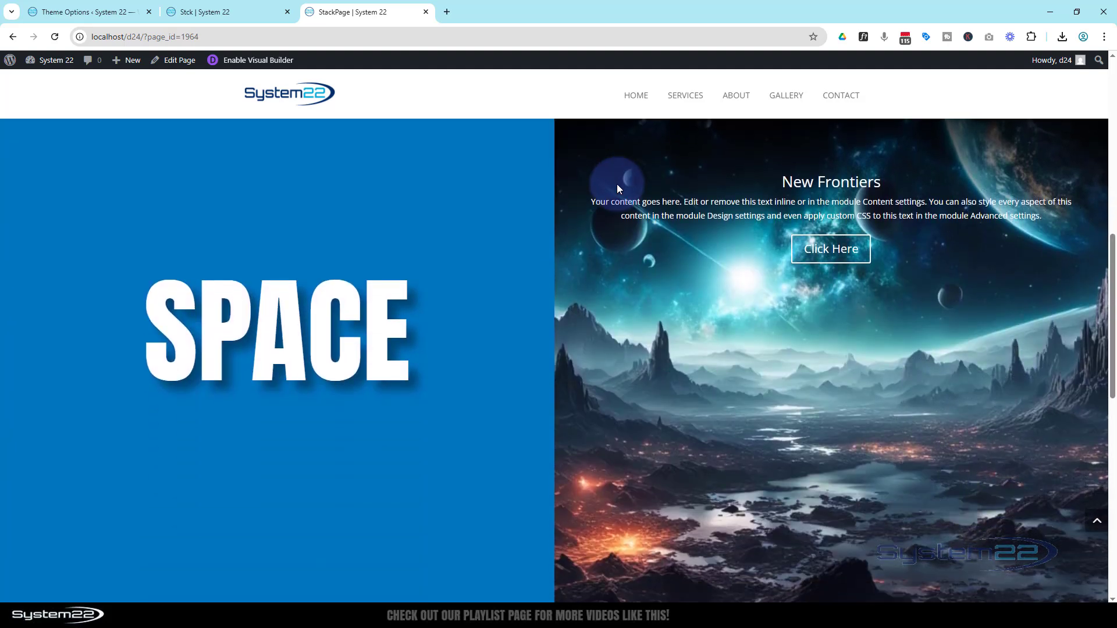
scroll(617, 184, "down", 6)
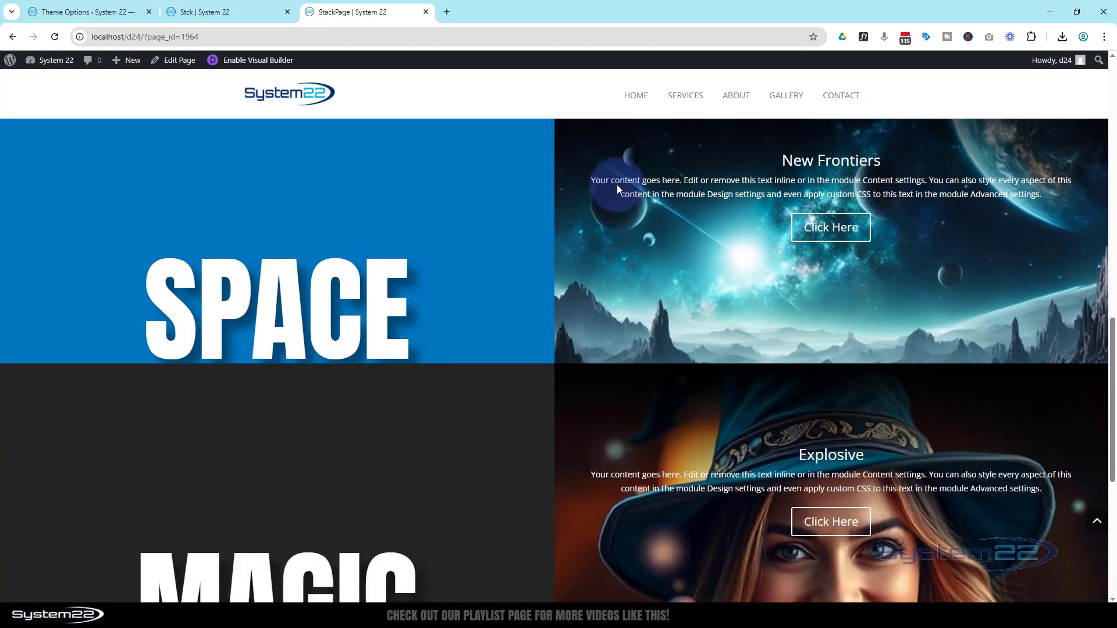
scroll(617, 183, "down", 3)
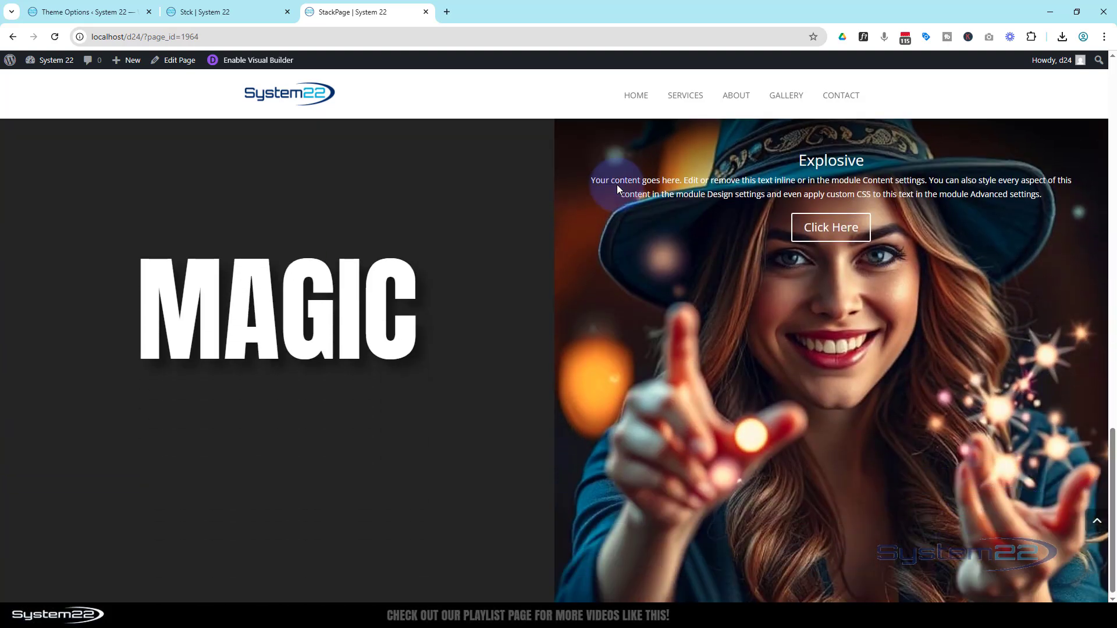
scroll(611, 232, "up", 2)
scroll(611, 232, "up", 10)
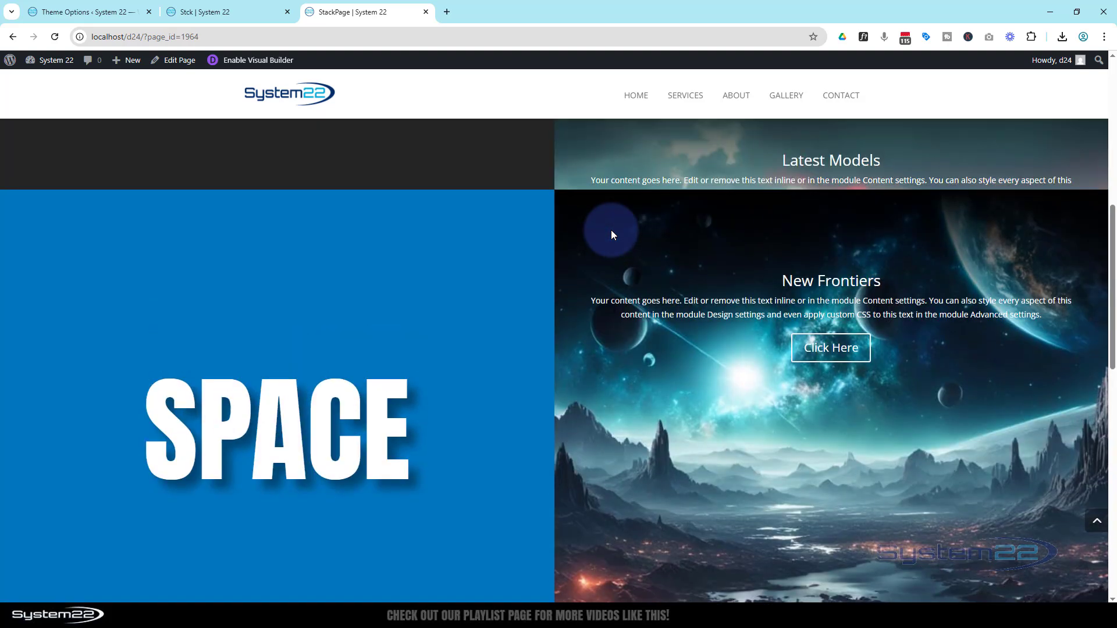
scroll(611, 230, "up", 2)
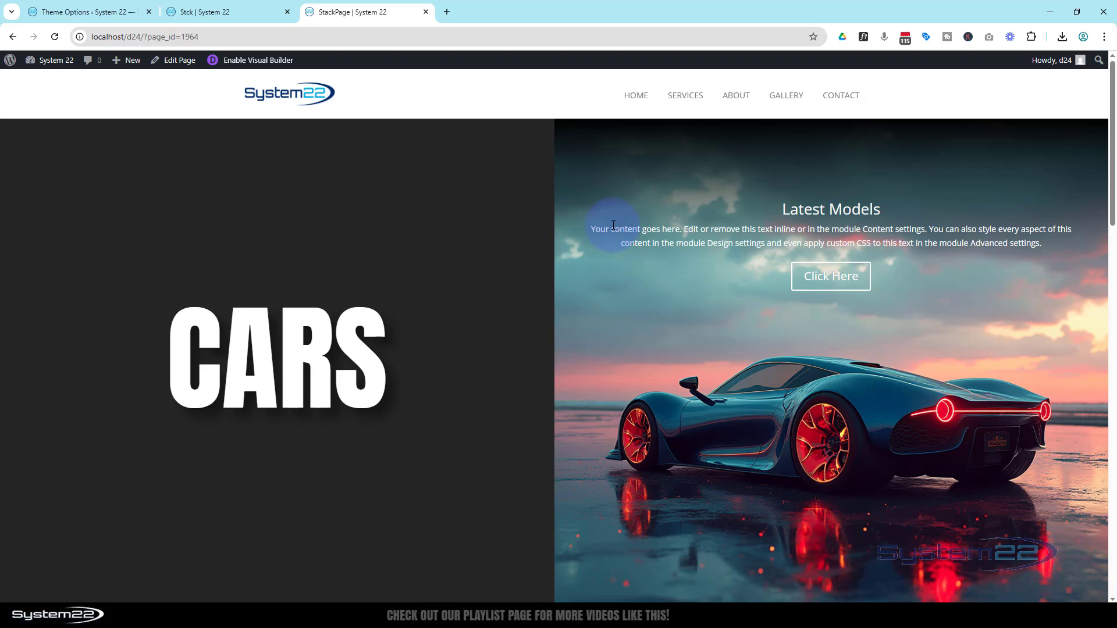
Step: Examine how the Cars and Space sections stack in an 820 x 1180 iPad Air preview of the page, and close the preview
key("ctrl+shift+i")
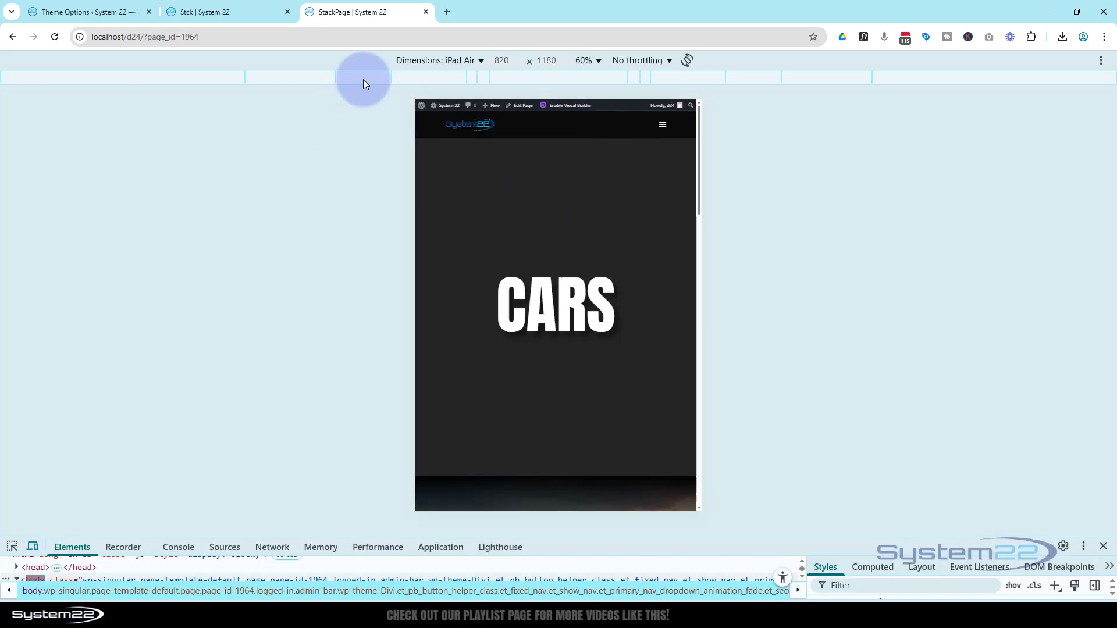
scroll(564, 207, "down", 5)
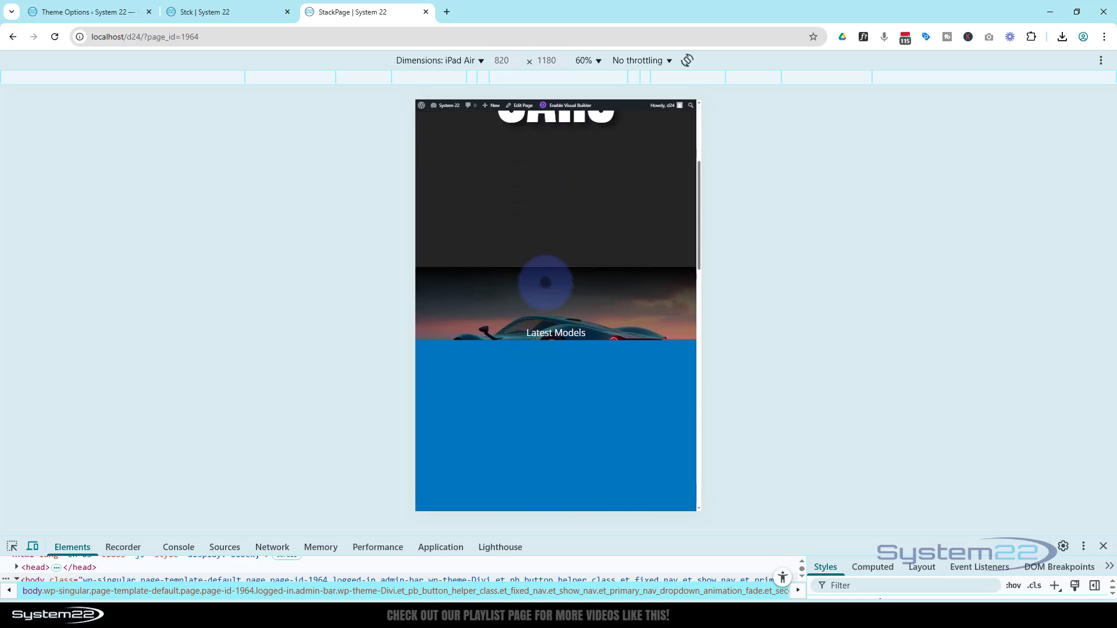
scroll(500, 294, "down", 5)
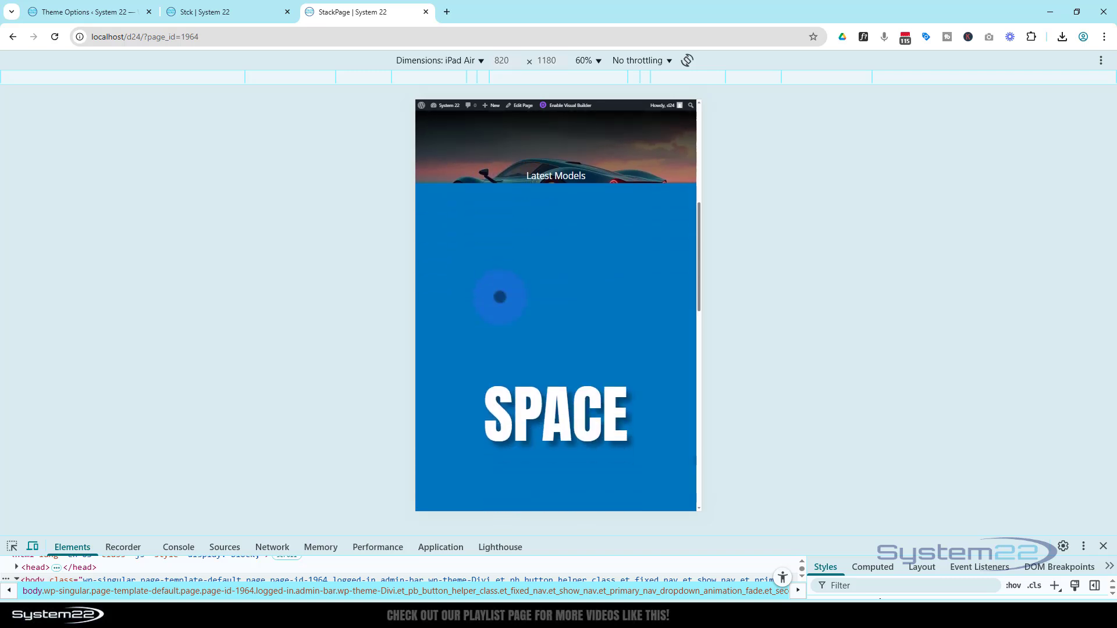
scroll(500, 297, "down", 10)
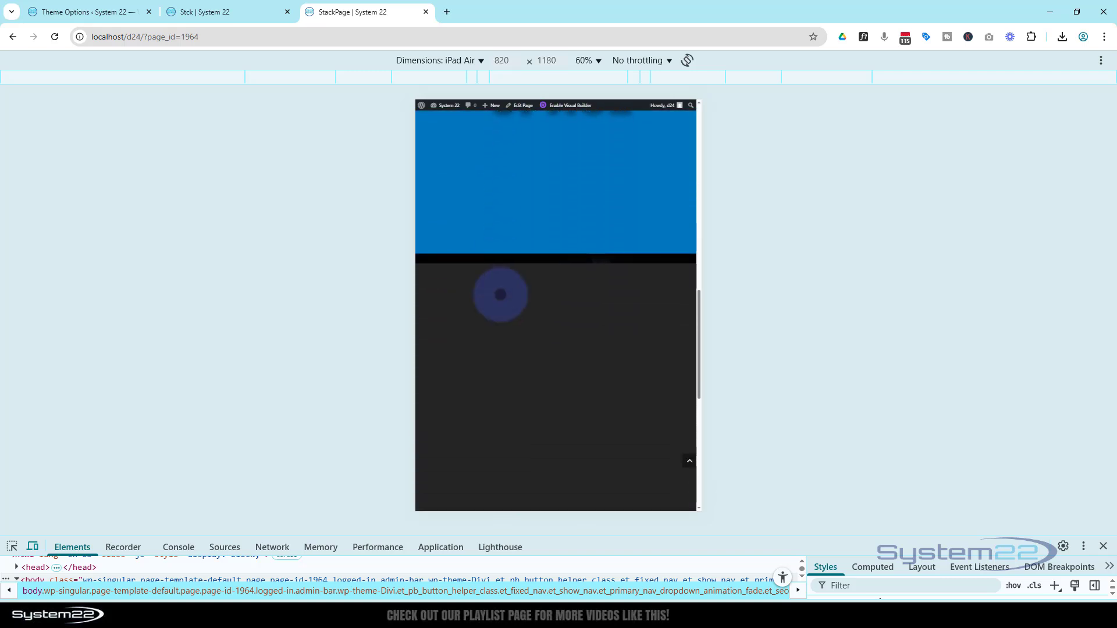
scroll(499, 293, "up", 12)
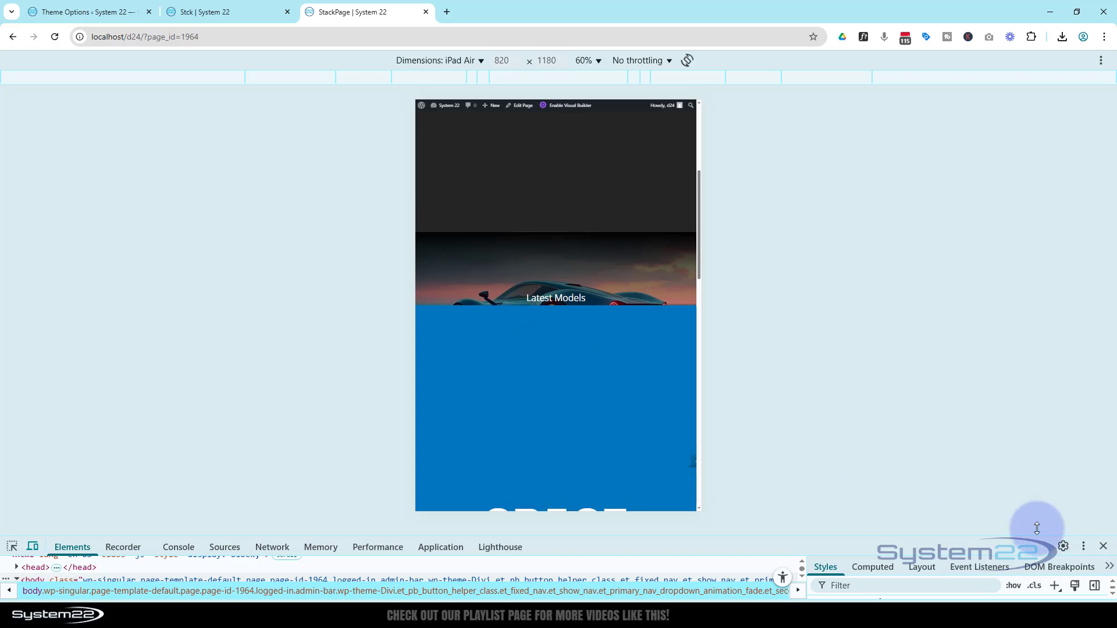
left_click(1104, 548)
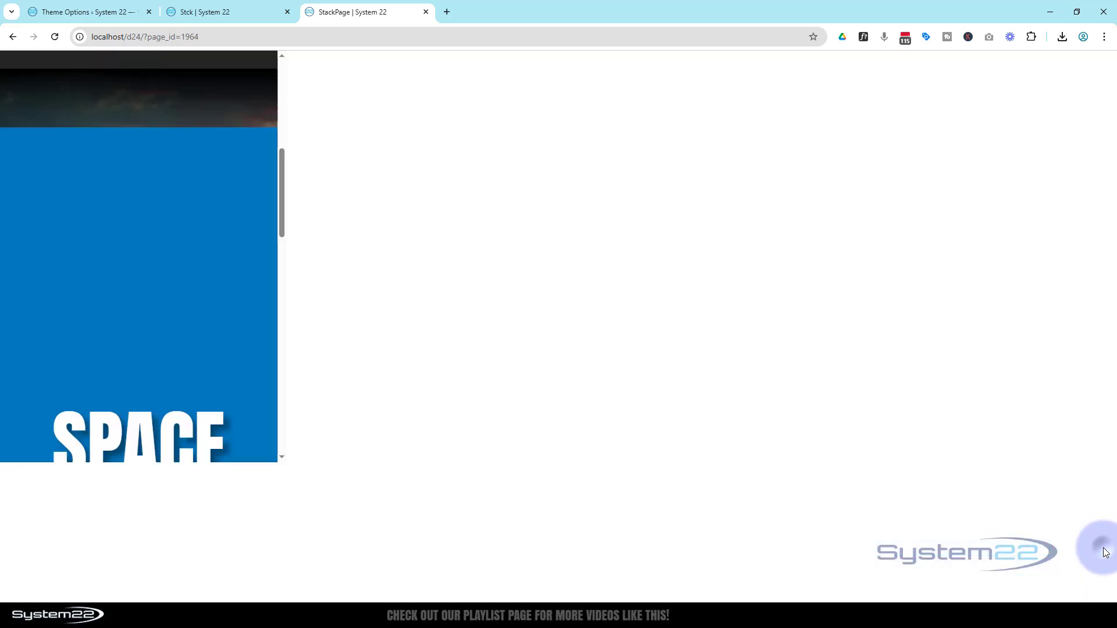
Step: Reopen the page in the Visual Builder and open the spacing settings of the Cars heading
left_click(242, 63)
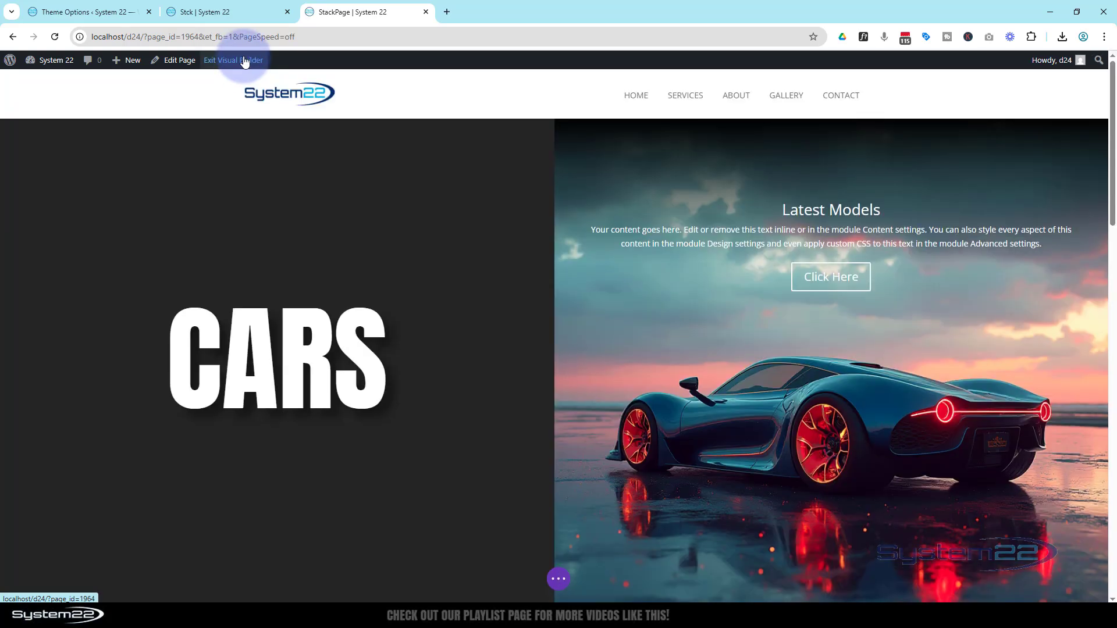
left_click(135, 278)
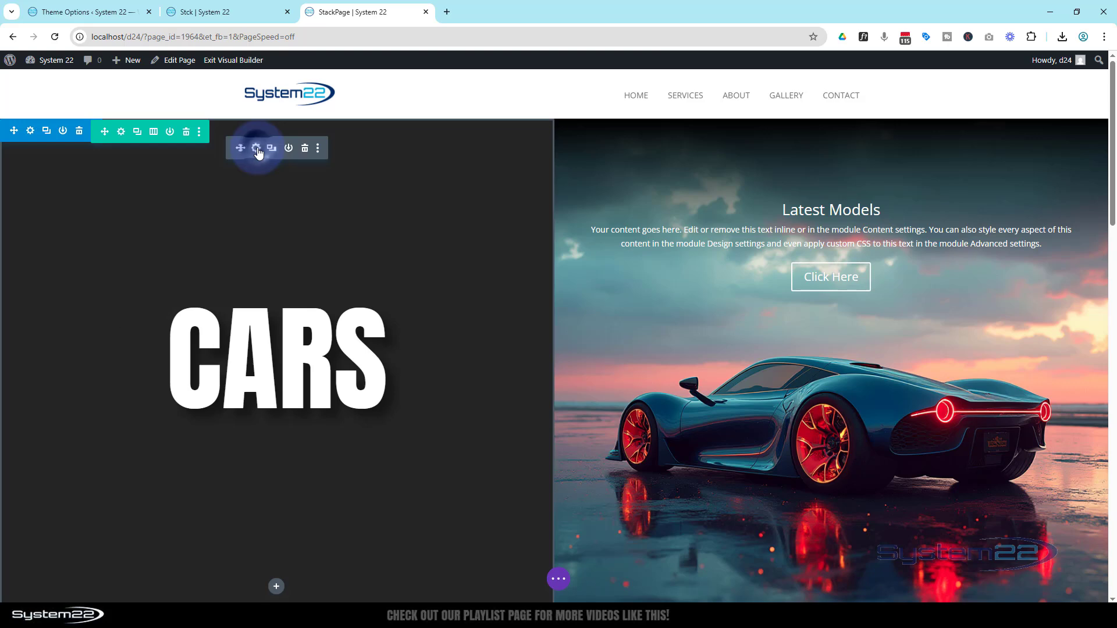
left_click(256, 149)
left_click(850, 204)
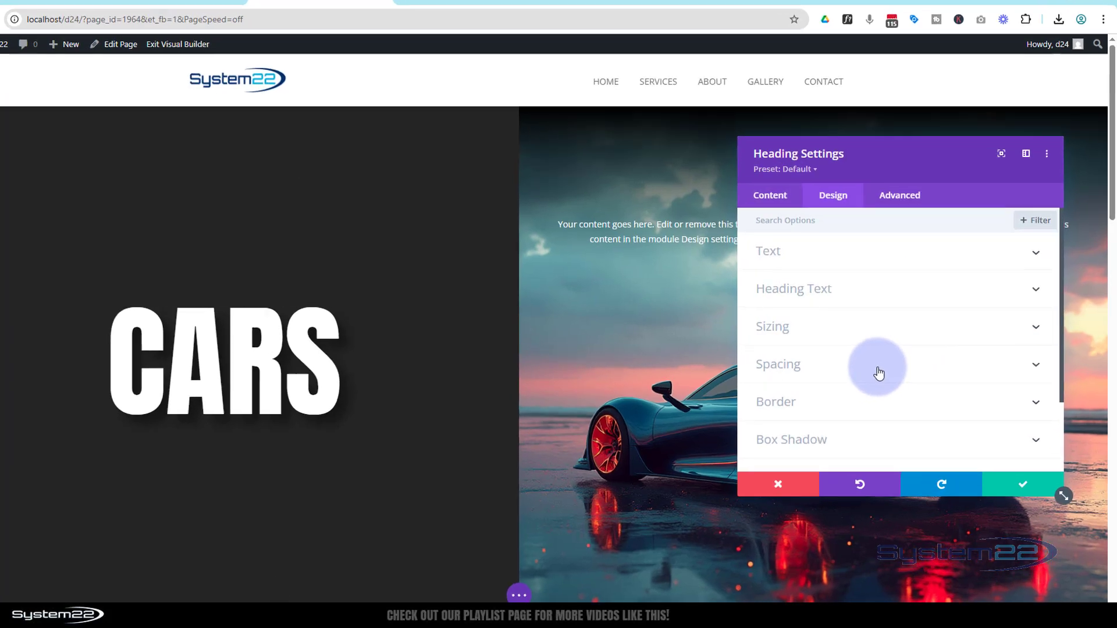
left_click(890, 367)
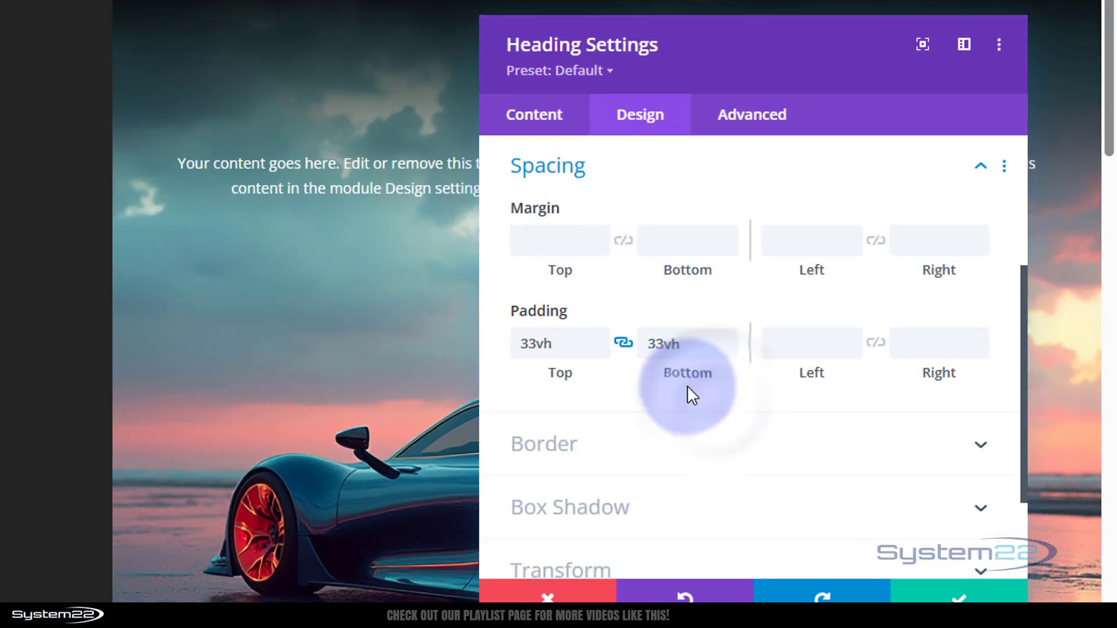
Step: Enable responsive padding for the Cars heading and set its tablet top and bottom padding to 25vh
mouse_move(535, 316)
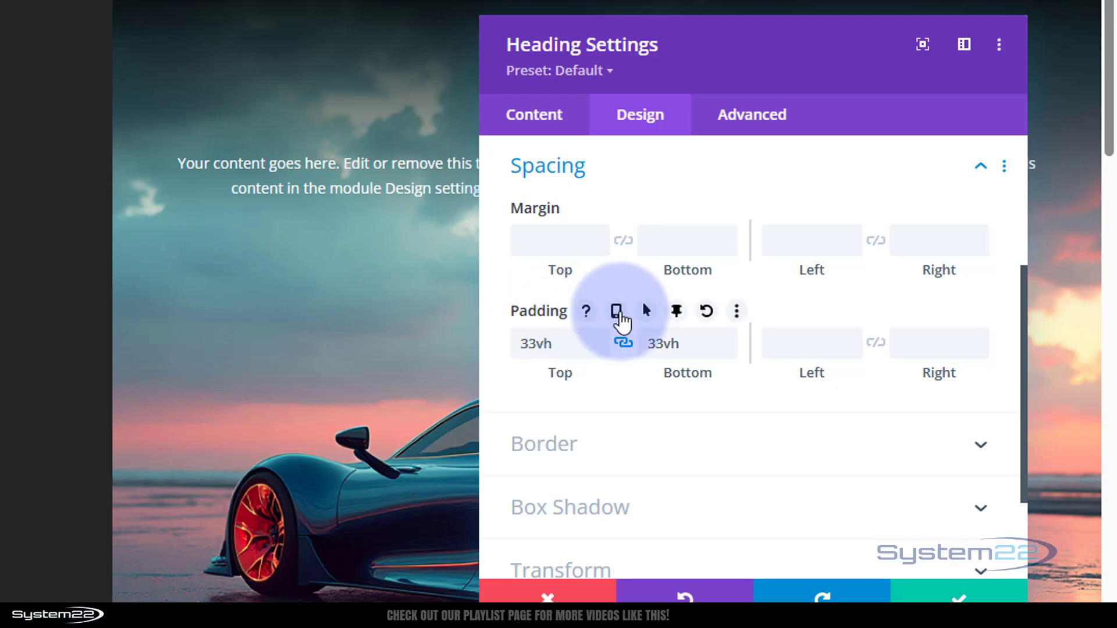
left_click(616, 312)
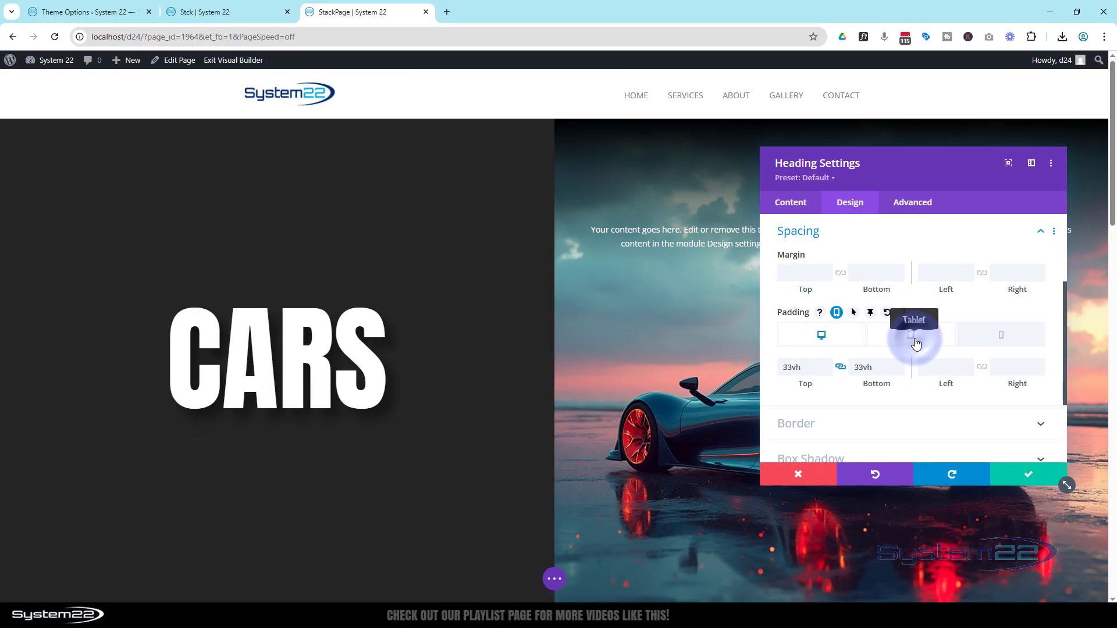
left_click(916, 344)
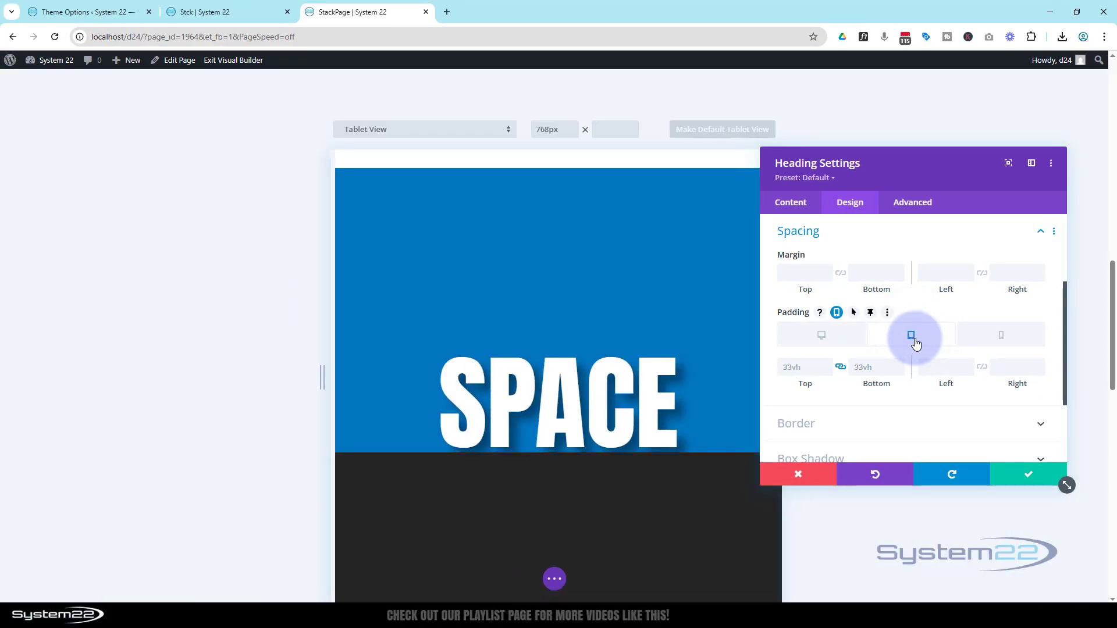
scroll(599, 449, "down", 10)
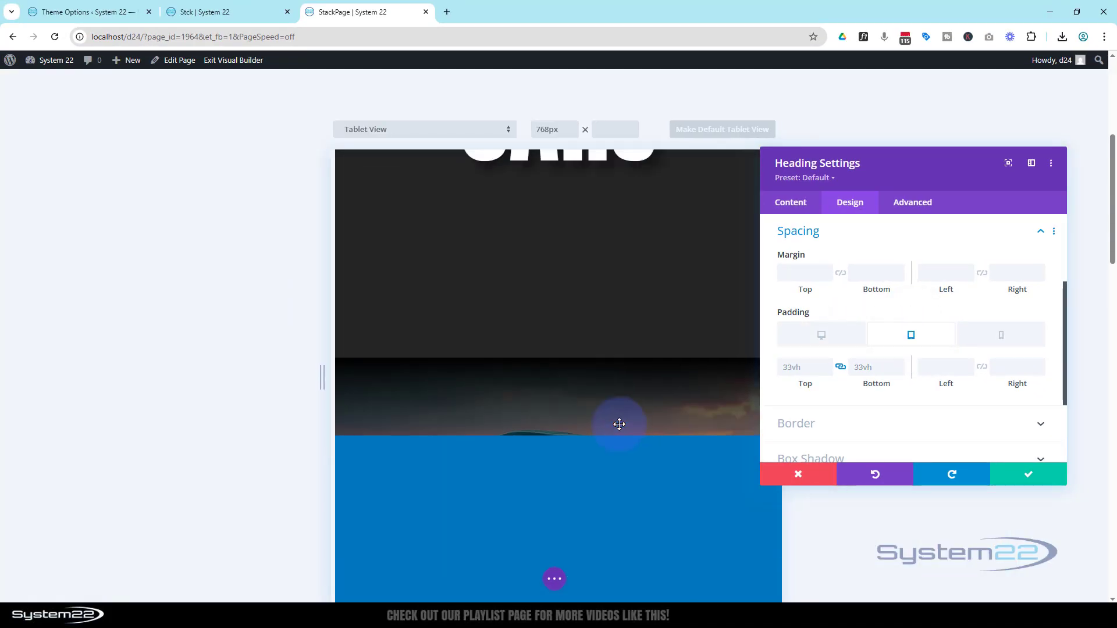
scroll(619, 424, "up", 4)
scroll(599, 291, "up", 2)
scroll(603, 264, "down", 3)
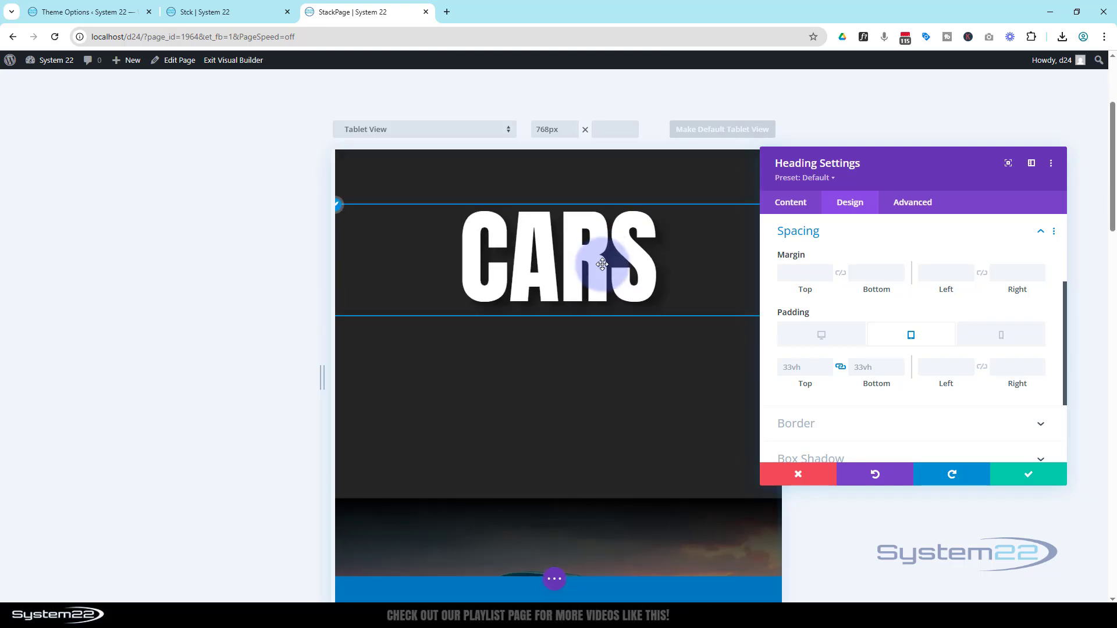
scroll(558, 439, "down", 1)
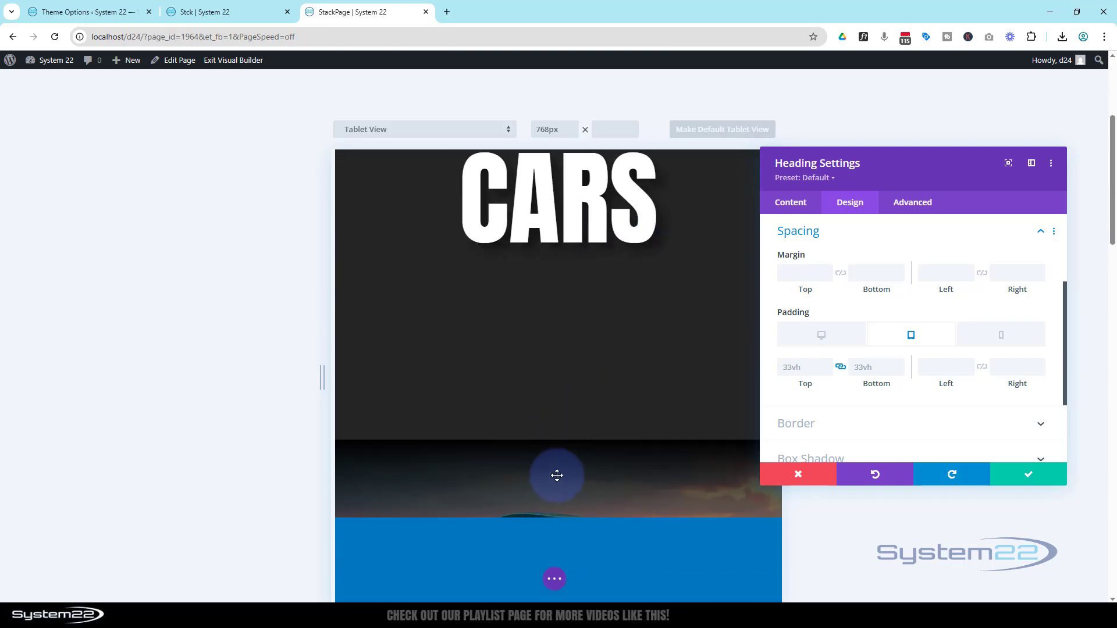
scroll(557, 475, "up", 1)
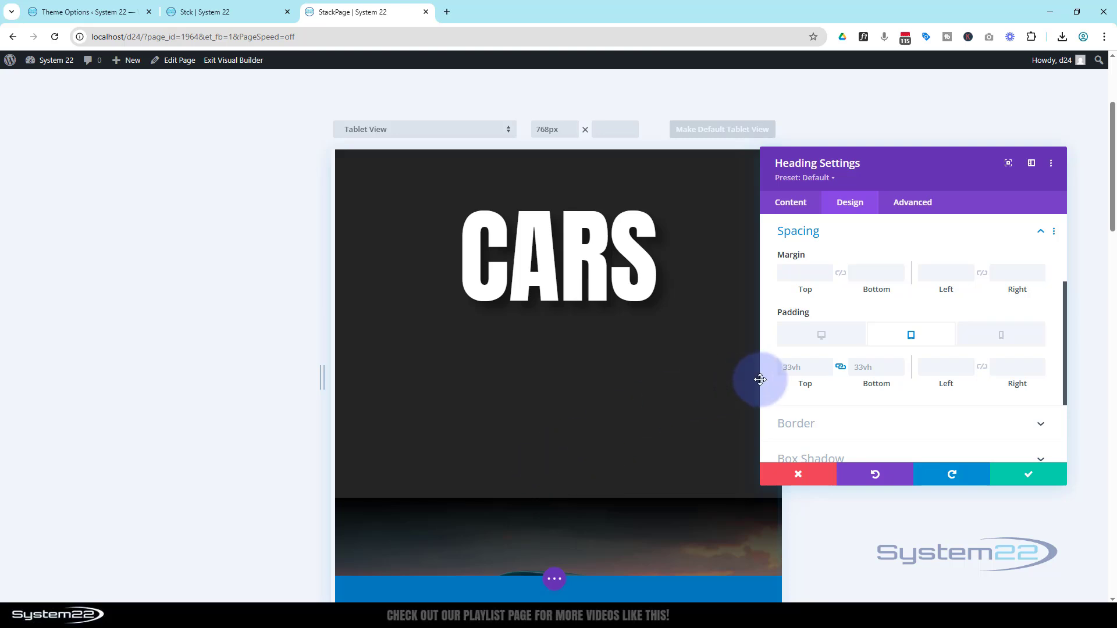
left_click(804, 361)
type("25")
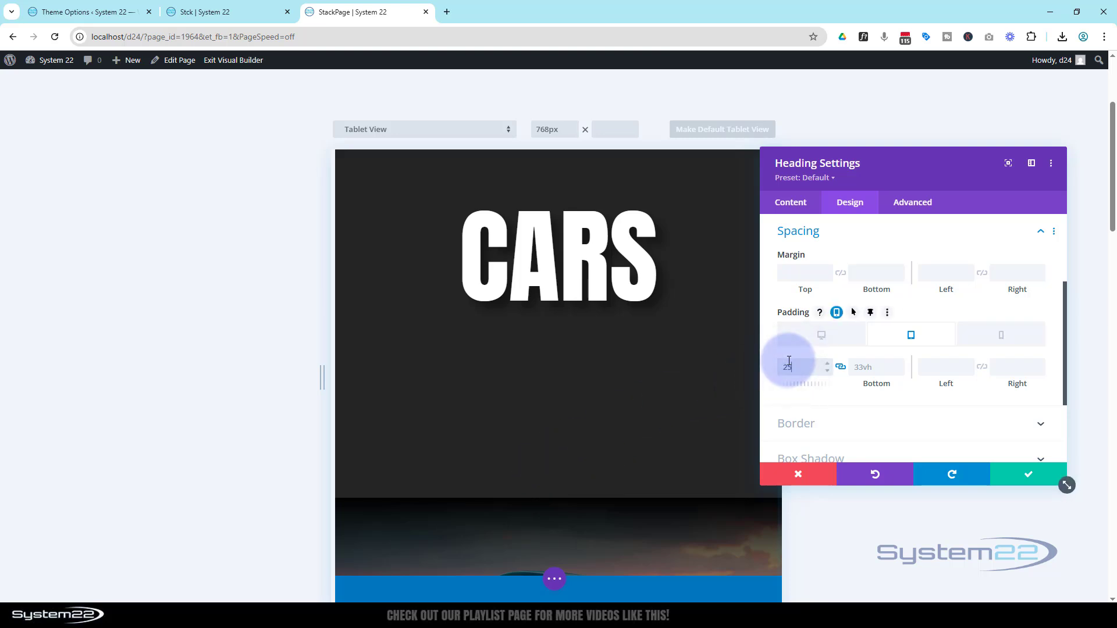
type("vh")
left_click(619, 292)
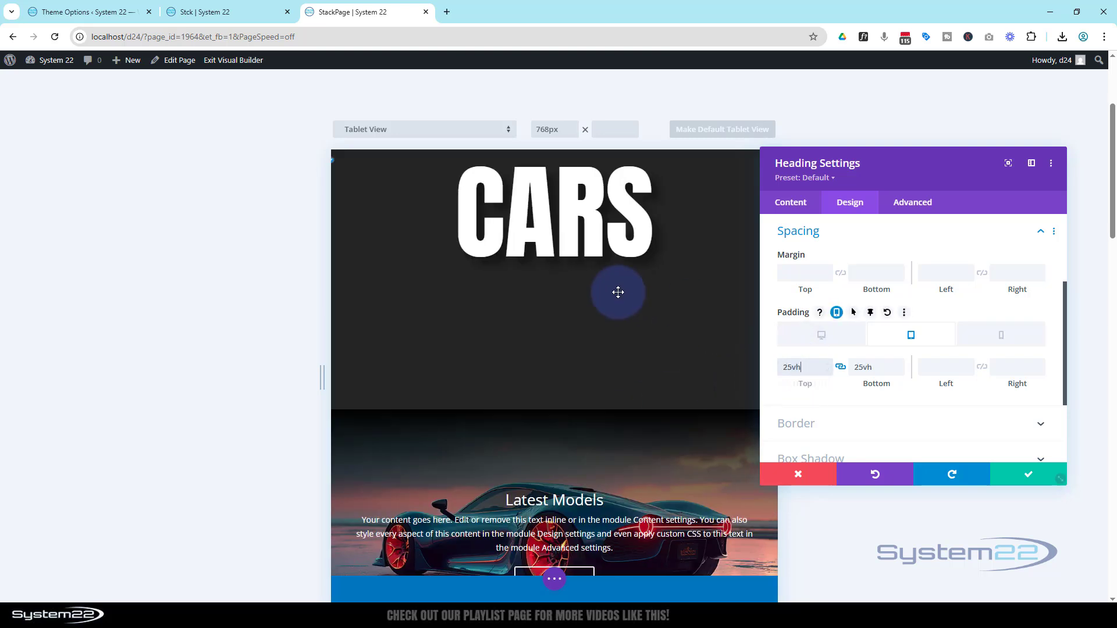
Step: Reduce the Cars heading's linked top and bottom tablet padding to 21vh
scroll(621, 265, "down", 4)
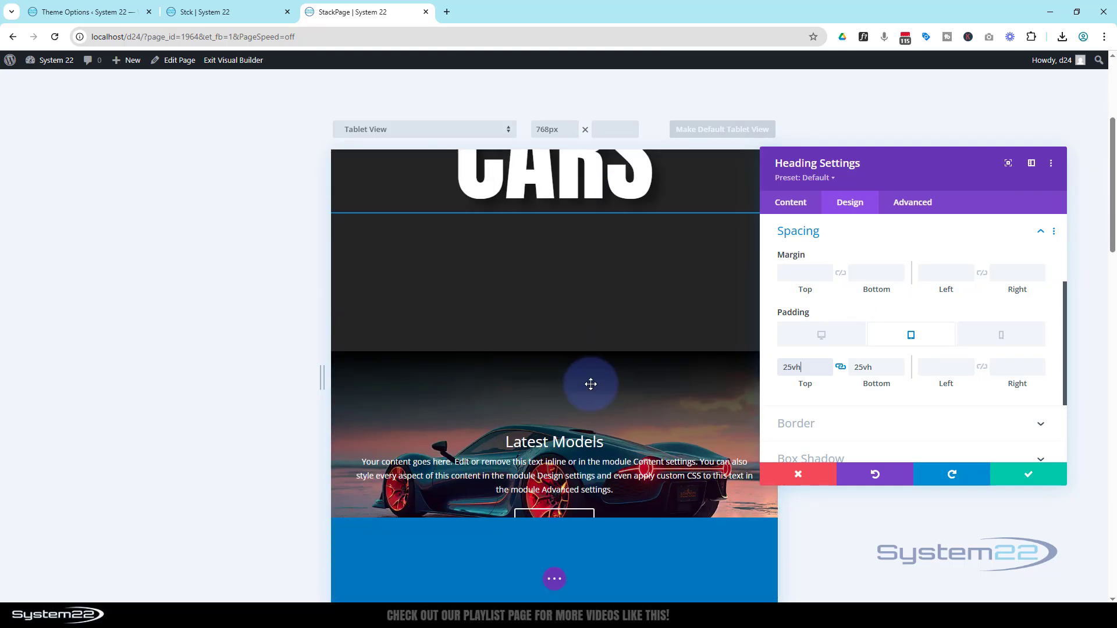
left_click(829, 372)
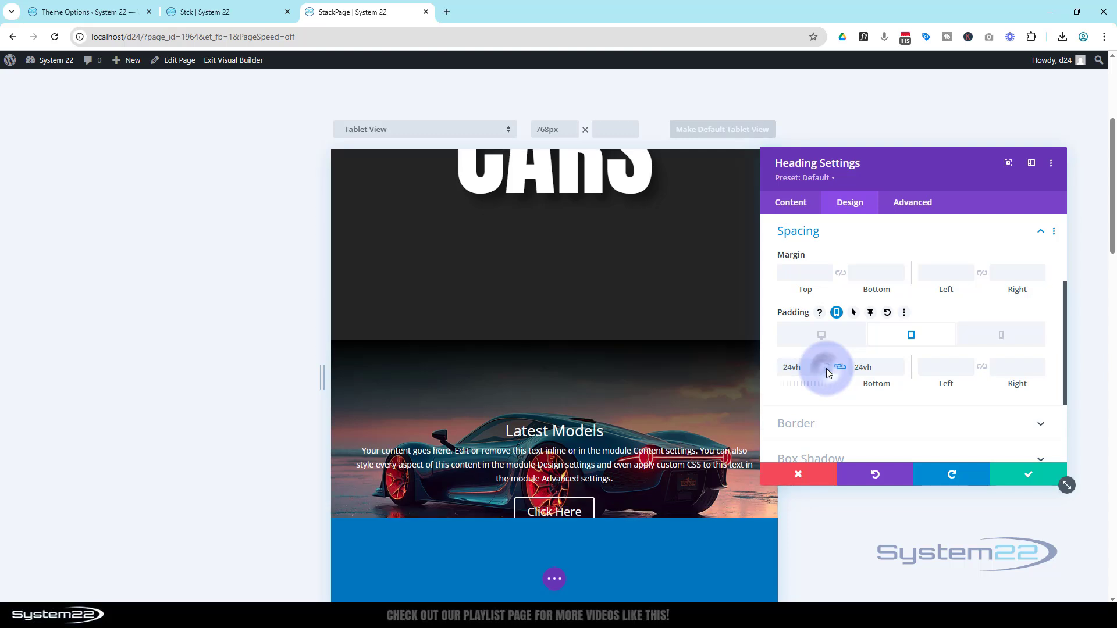
left_click(829, 372)
left_click(829, 372)
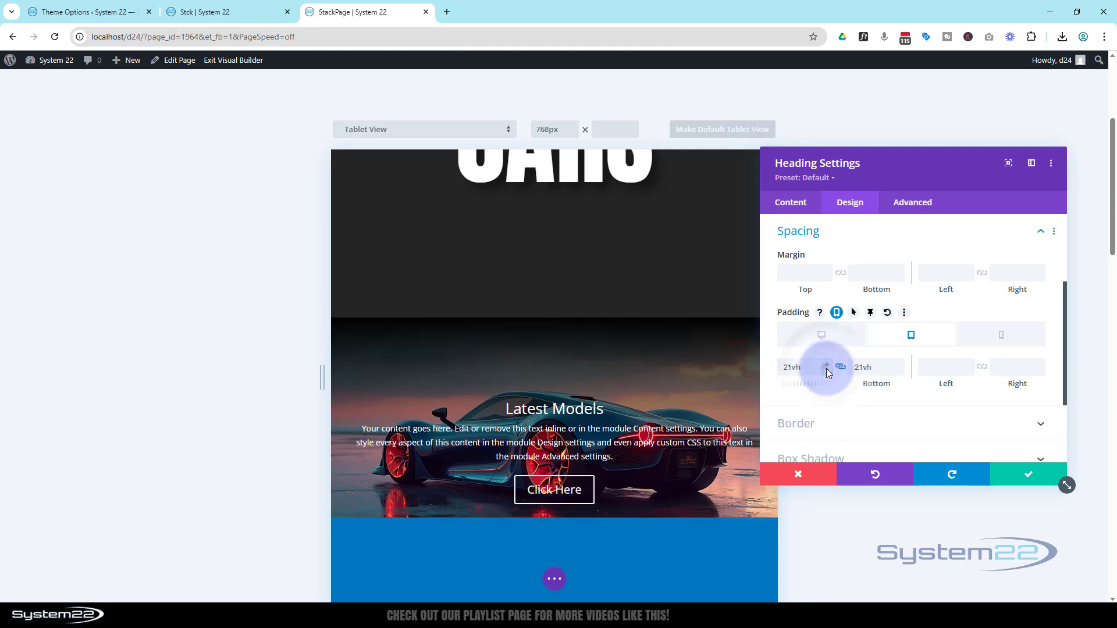
left_click(829, 372)
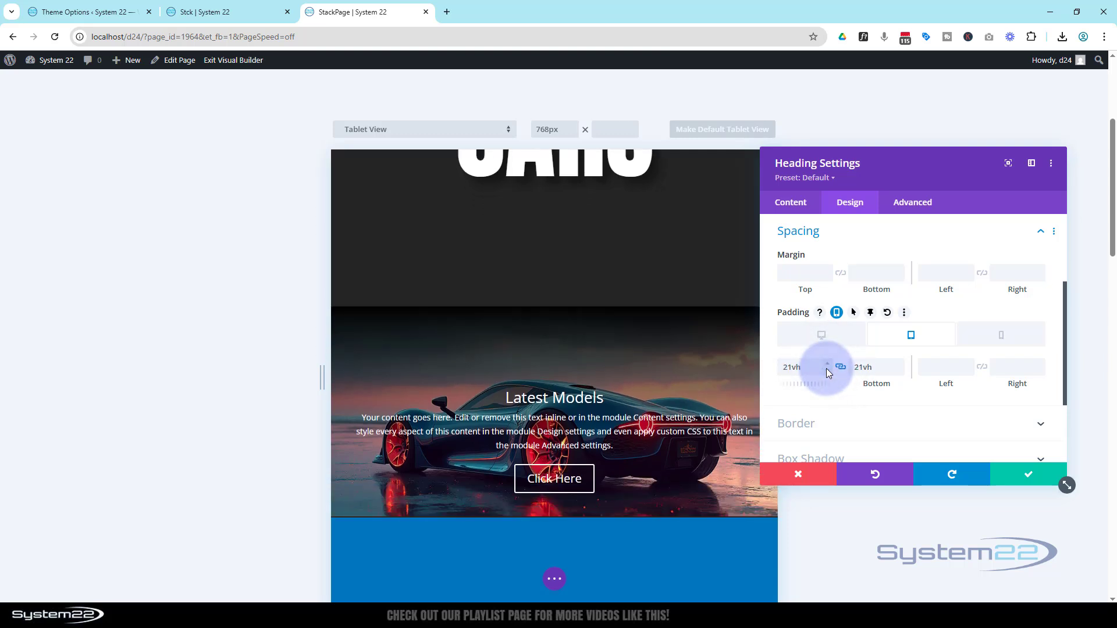
Step: Set the Cars heading's linked top and bottom phone padding to 22vh
left_click(996, 342)
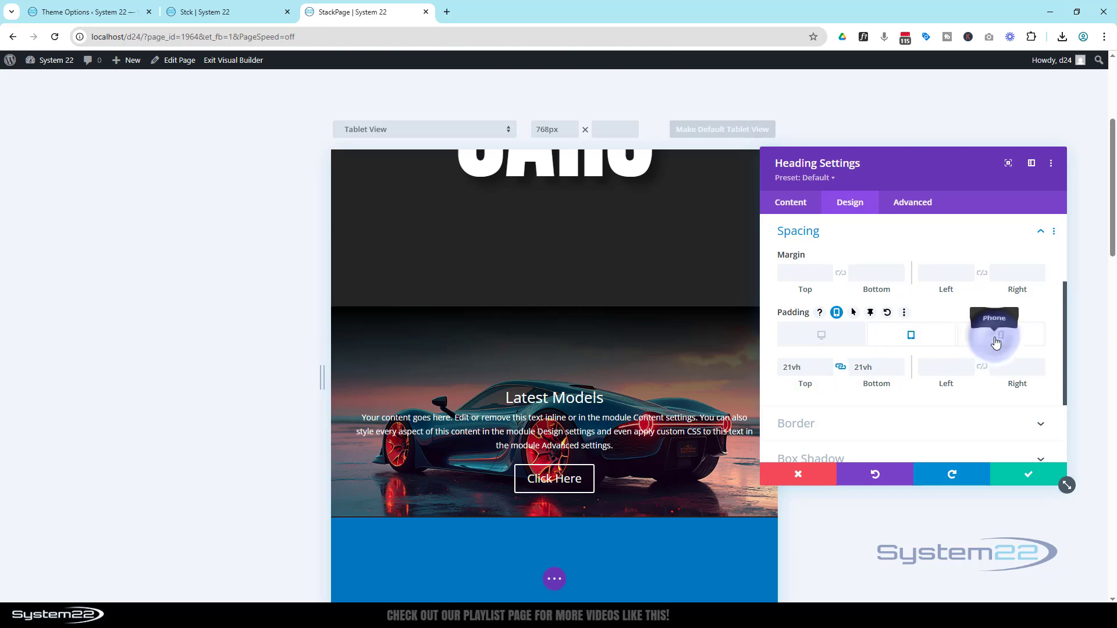
scroll(532, 348, "up", 10)
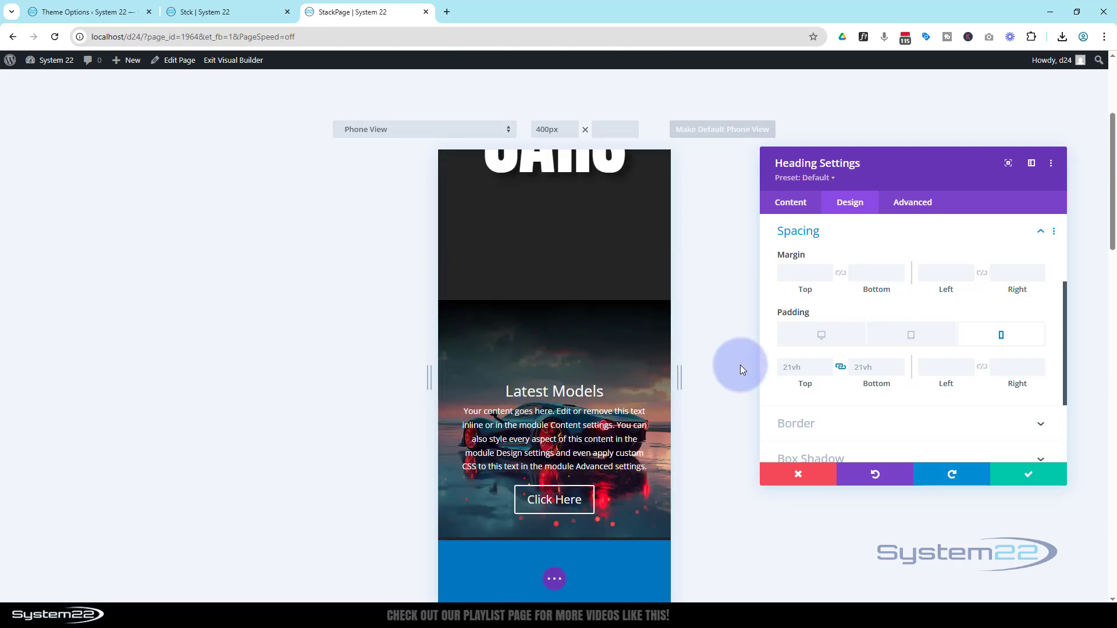
left_click(898, 363)
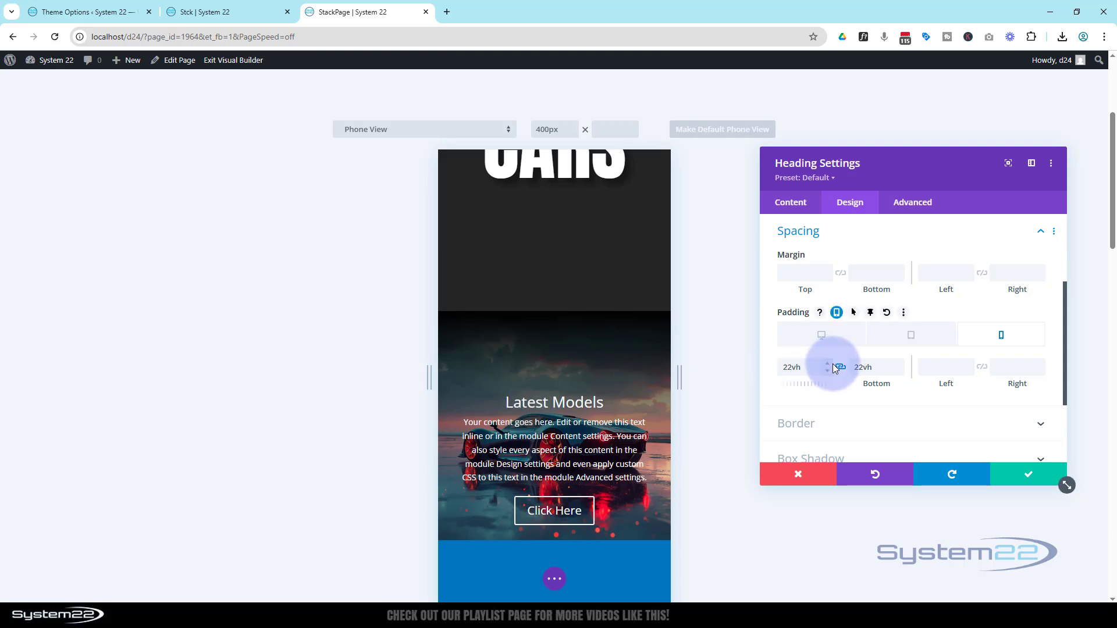
Step: Extend the Cars heading's spacing styles to all headings throughout this page and save the heading
right_click(839, 234)
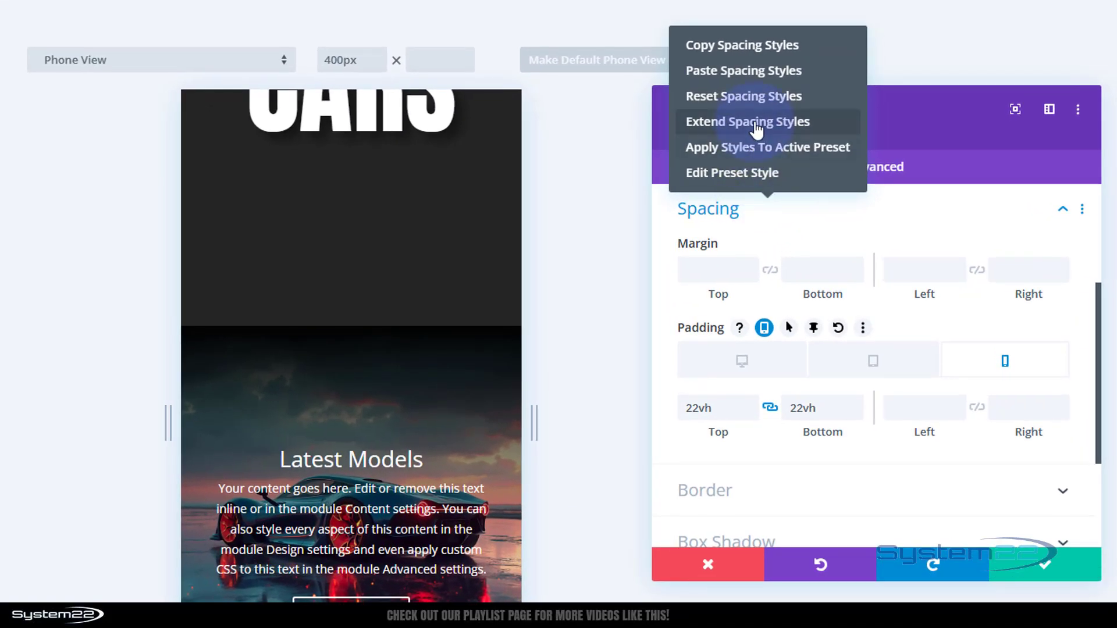
left_click(760, 124)
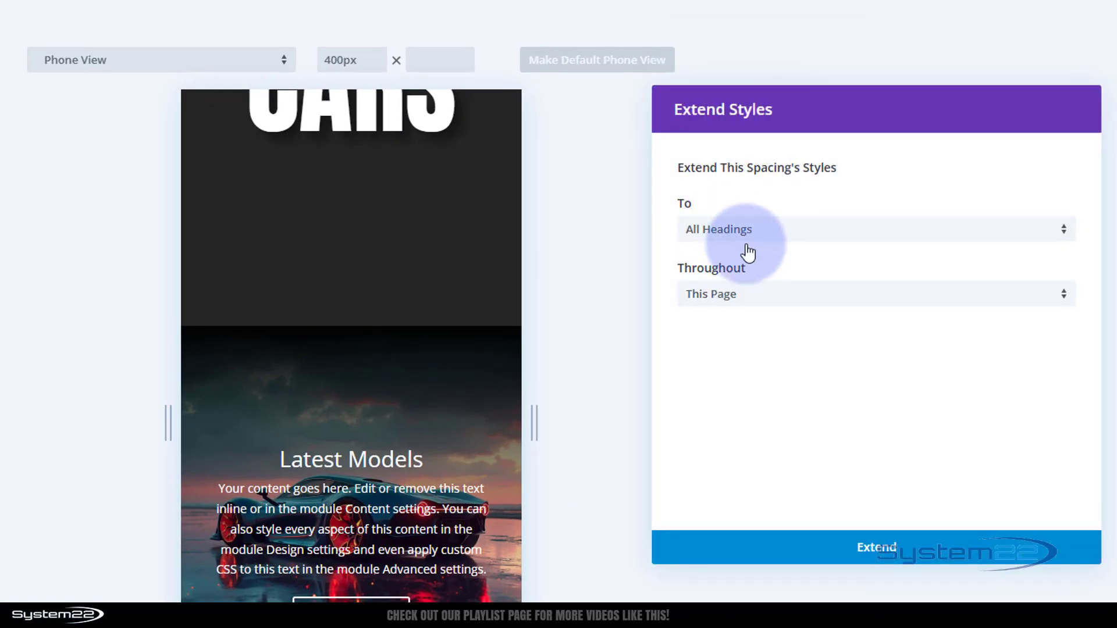
left_click(894, 552)
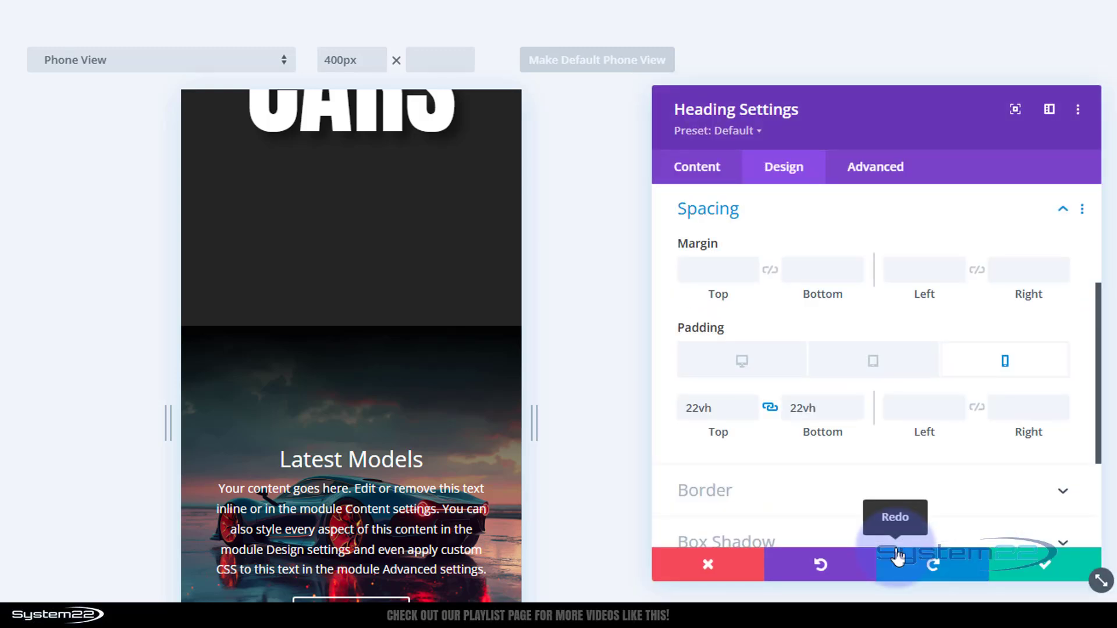
left_click(1030, 563)
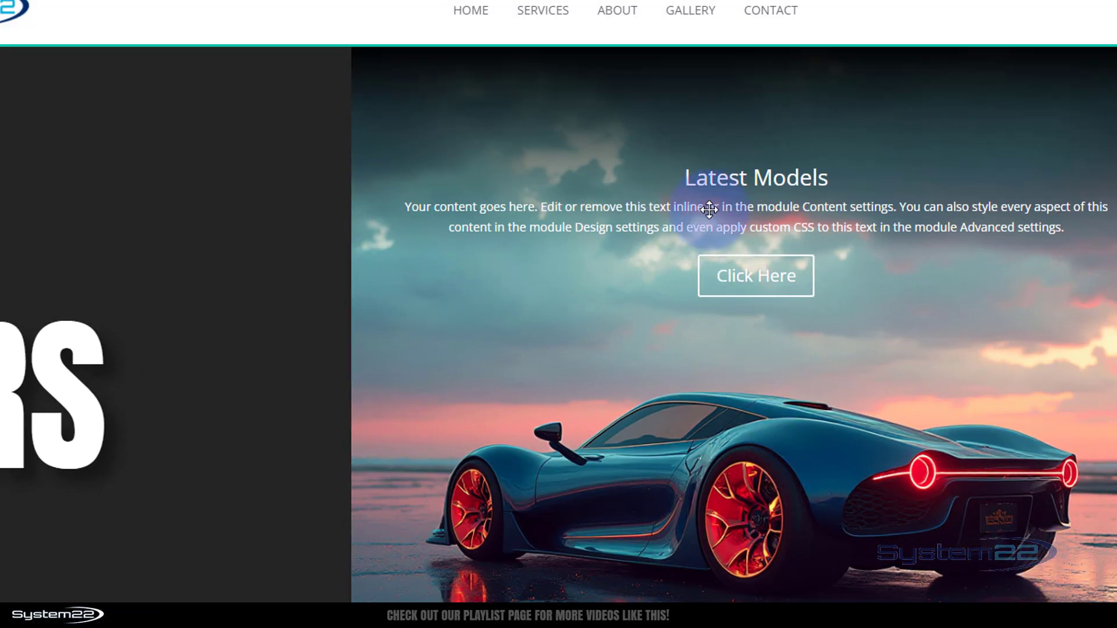
Step: Enable responsive padding for the Latest Models call to action and set its tablet top padding to 10vh
mouse_move(721, 104)
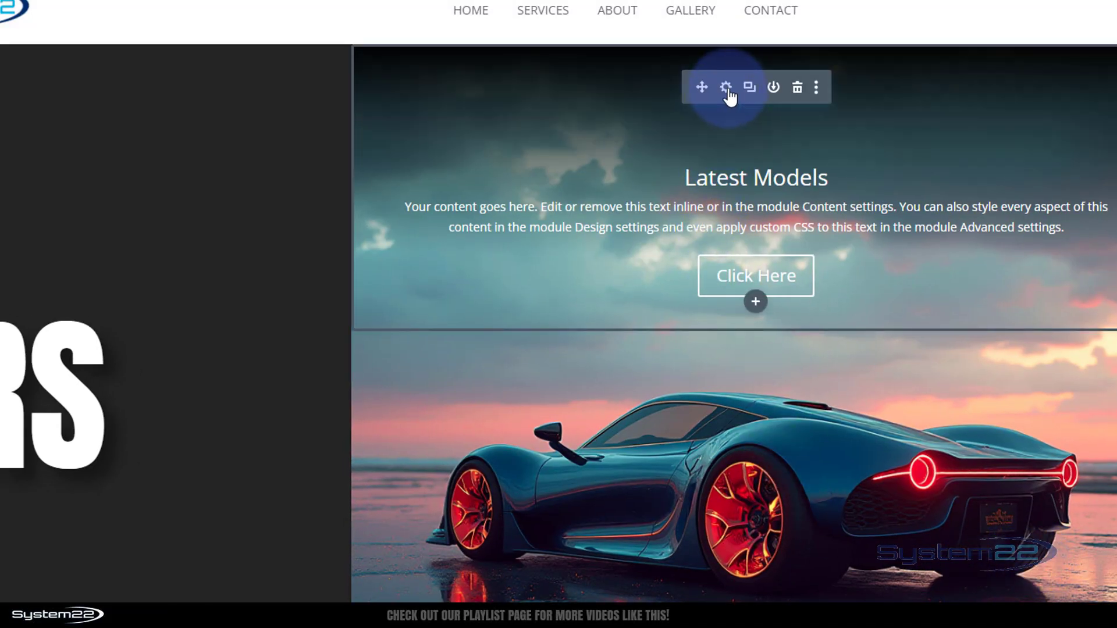
left_click(727, 89)
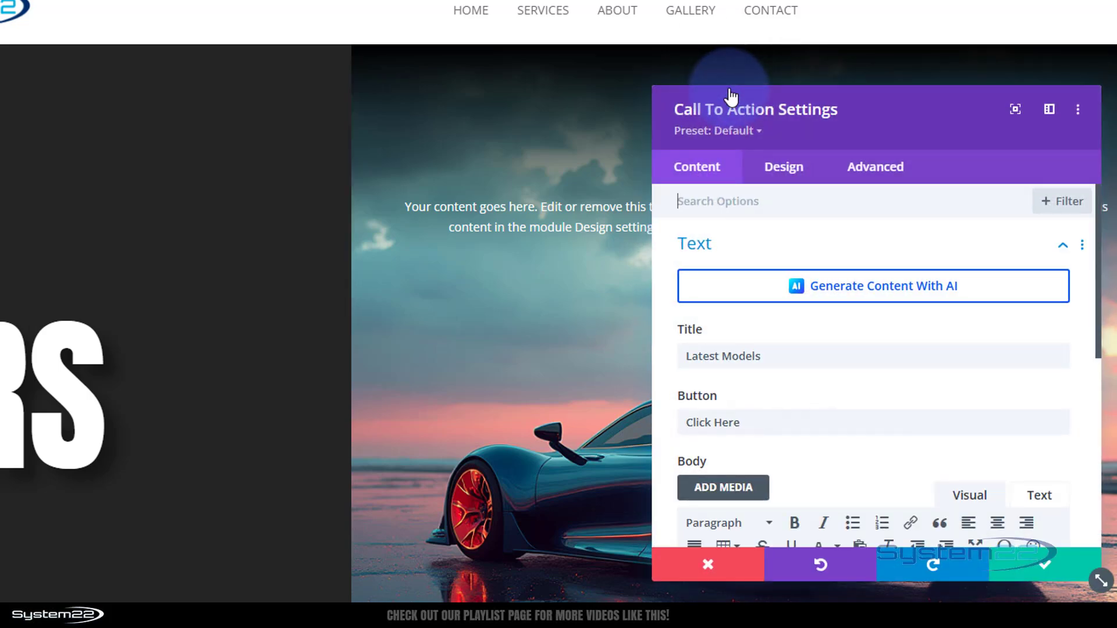
left_click(780, 172)
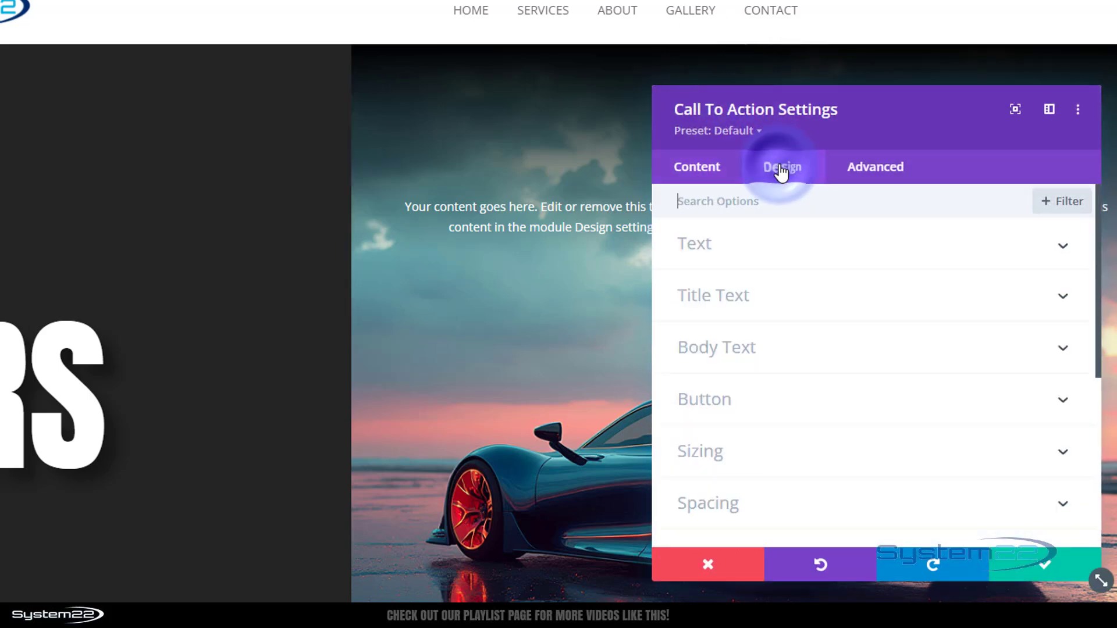
left_click(794, 502)
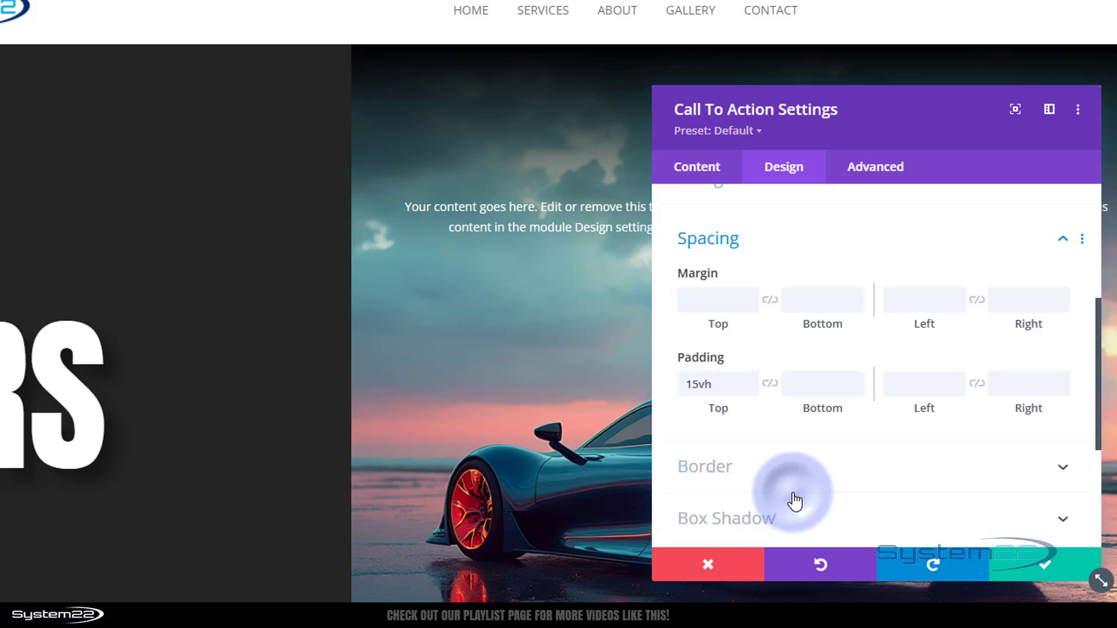
mouse_move(762, 332)
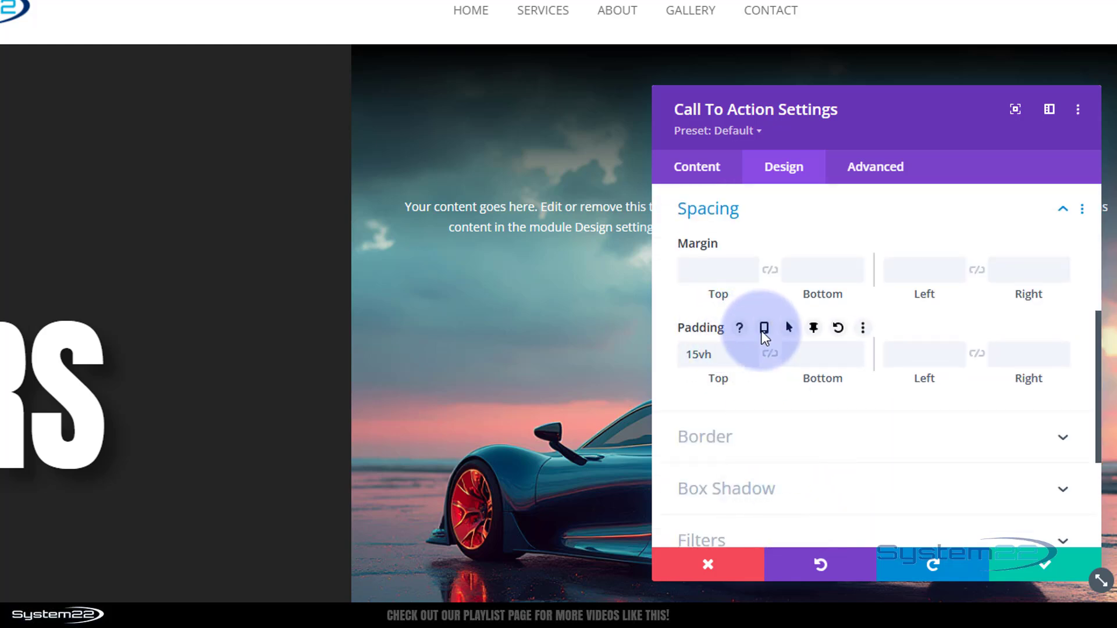
left_click(764, 332)
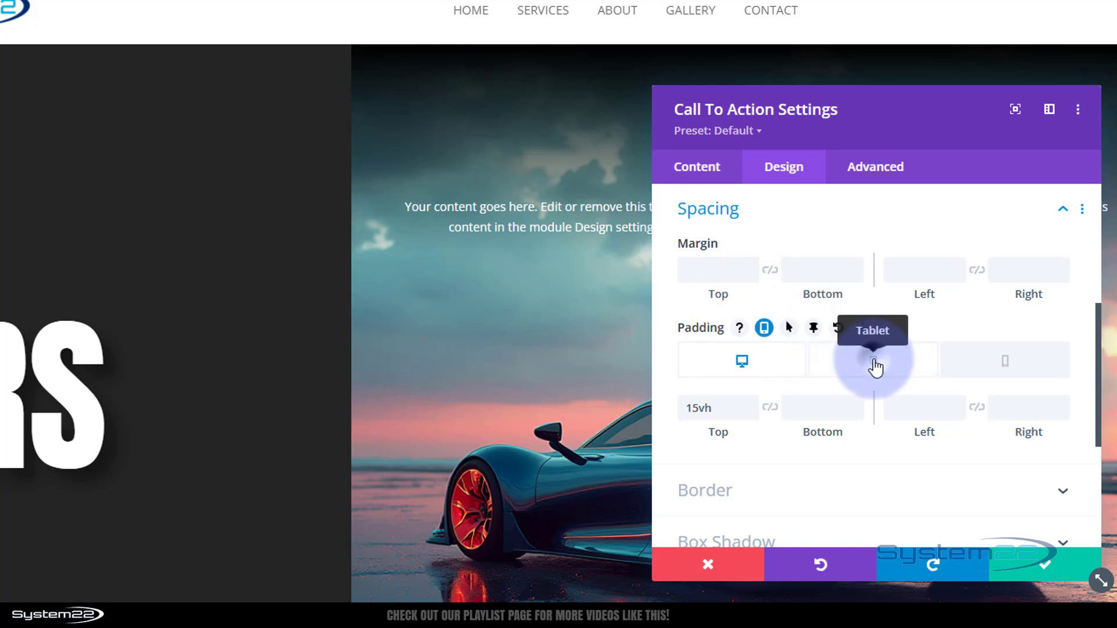
left_click(874, 367)
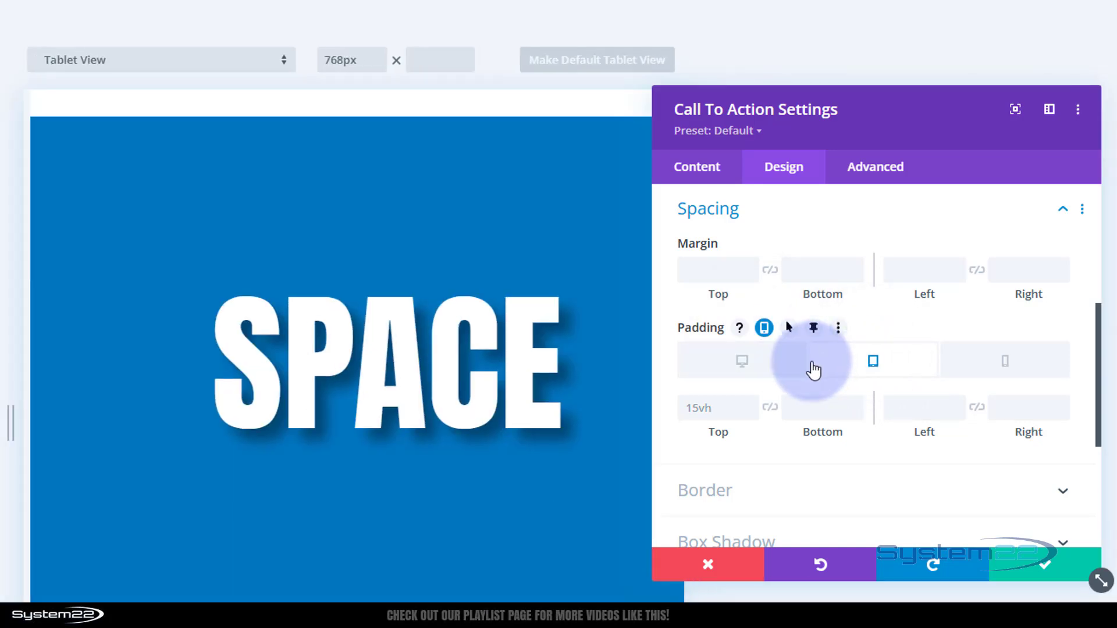
scroll(387, 447, "up", 10)
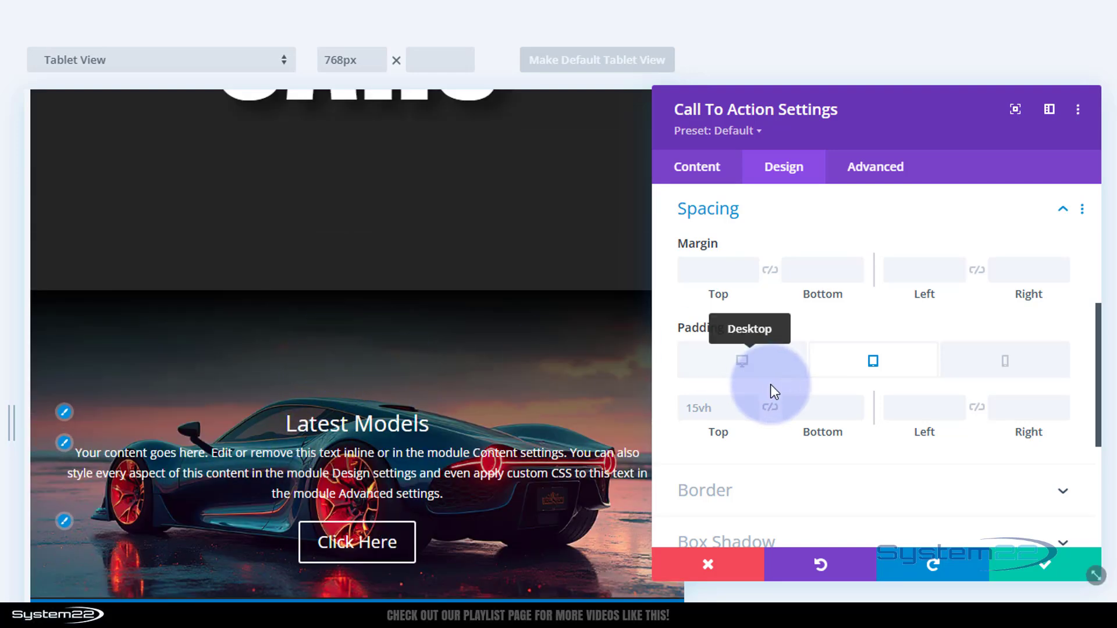
left_click(704, 406)
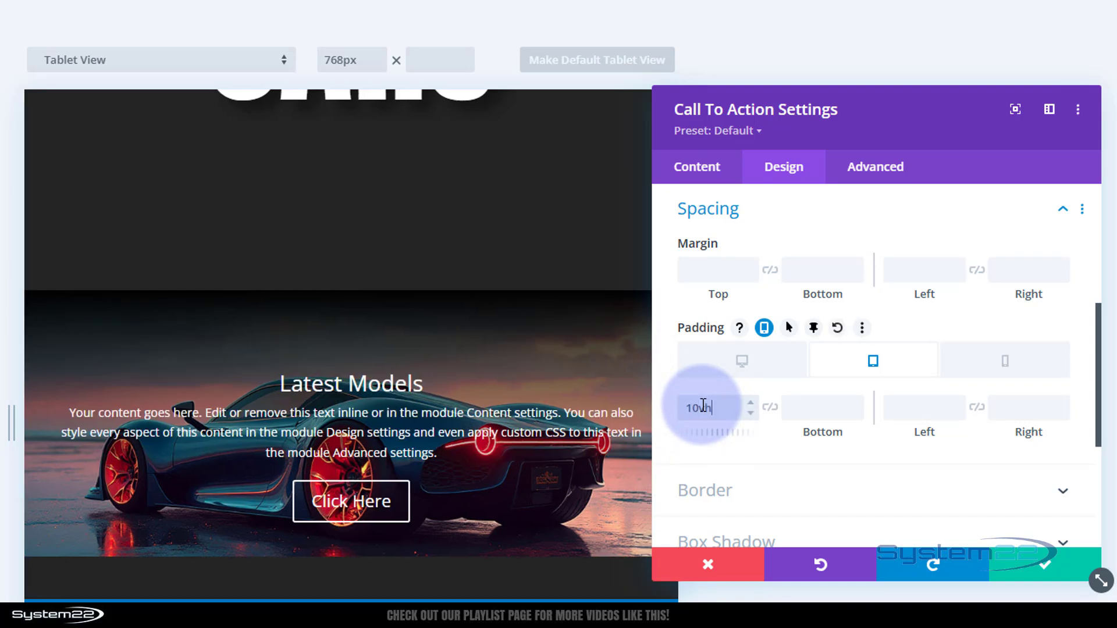
Step: Link the call to action's top and bottom tablet padding and reduce both to 6vh
left_click(769, 407)
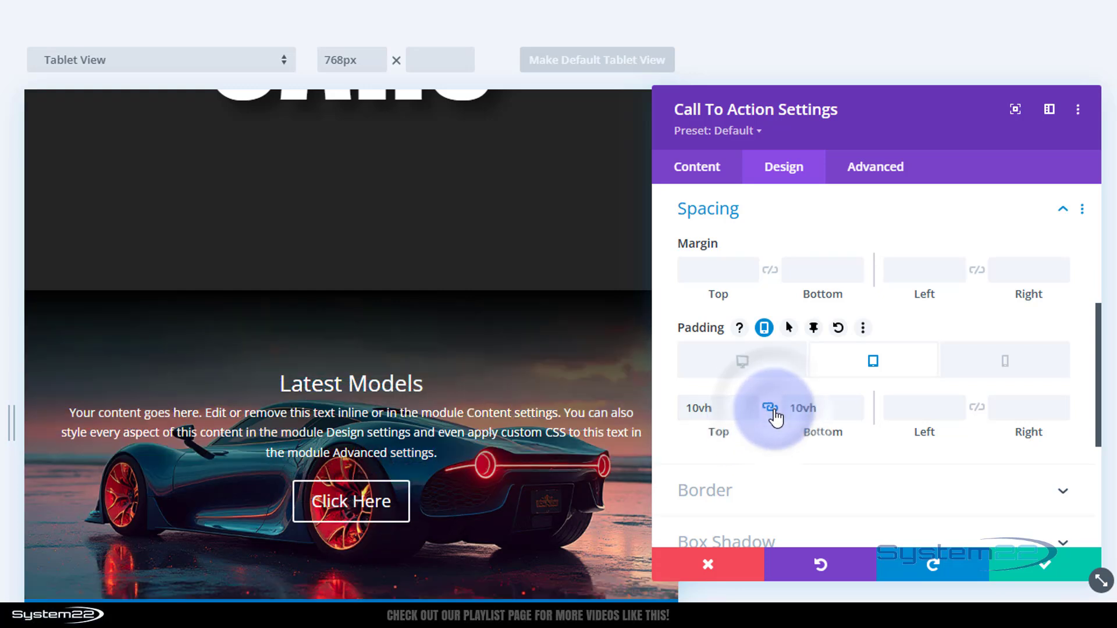
left_click(749, 418)
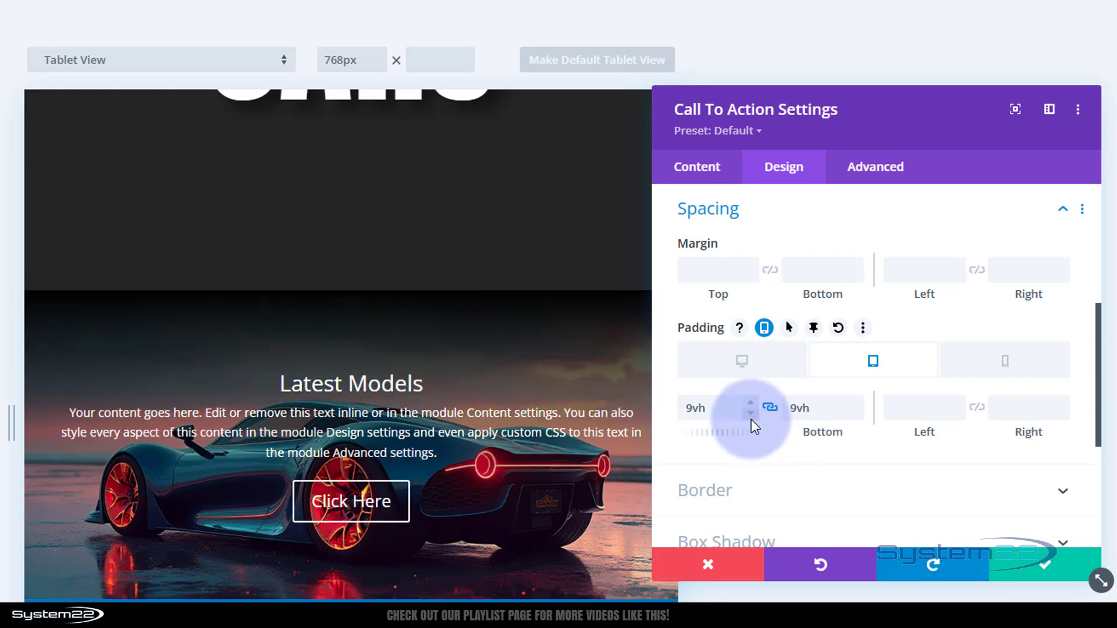
left_click(752, 420)
left_click(754, 420)
left_click(754, 419)
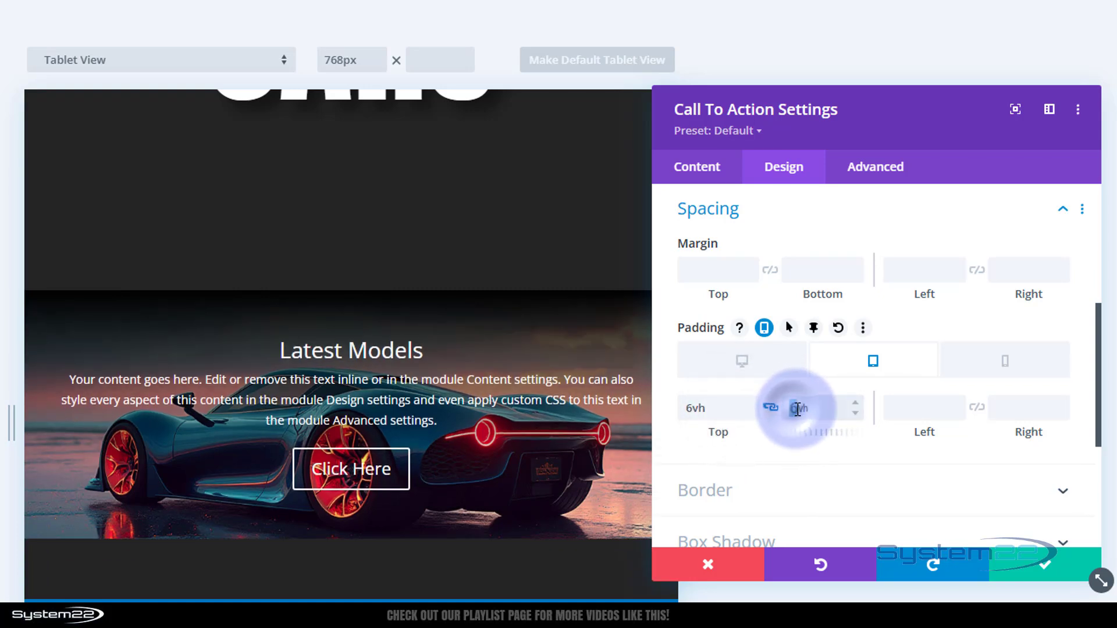
Step: Unlink the call to action's tablet padding and set the bottom value to 14vh
left_click(770, 407)
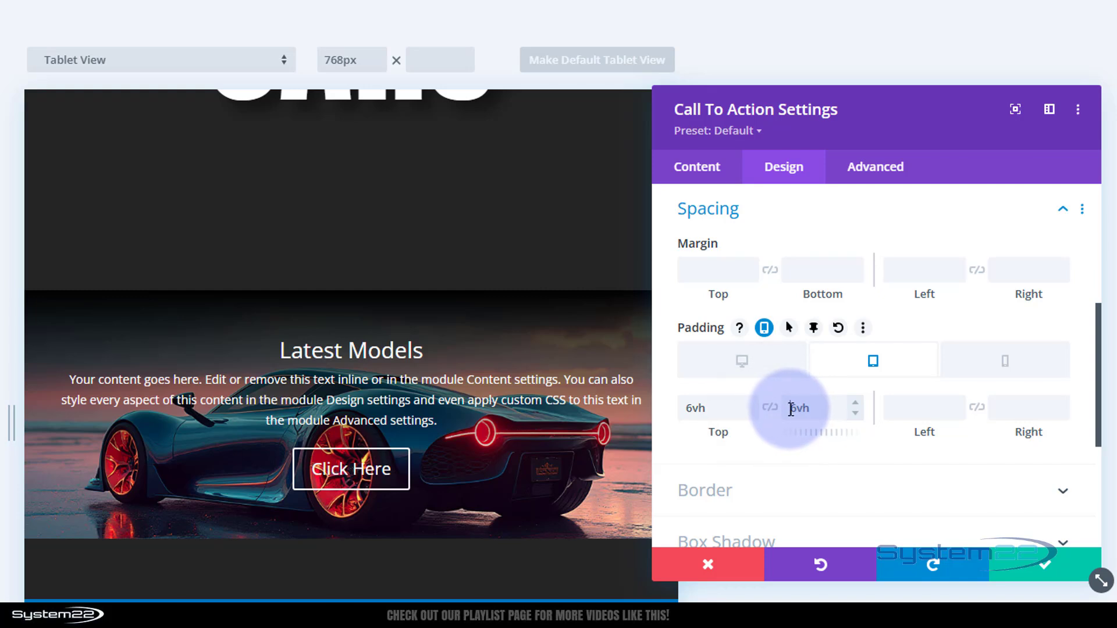
left_click_drag(790, 409, 798, 408)
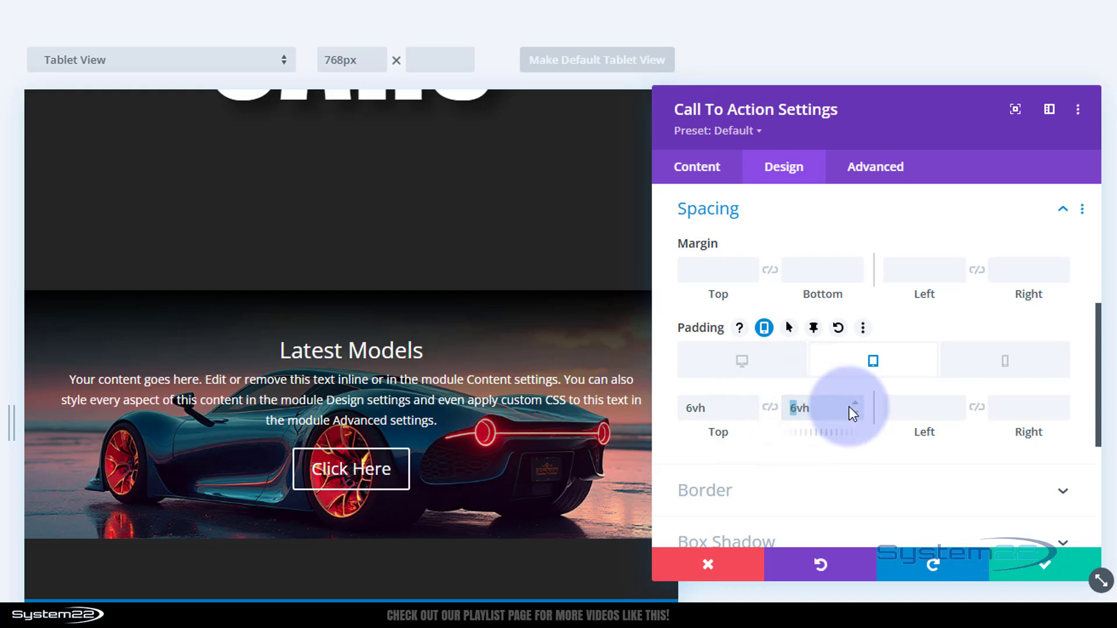
type("1")
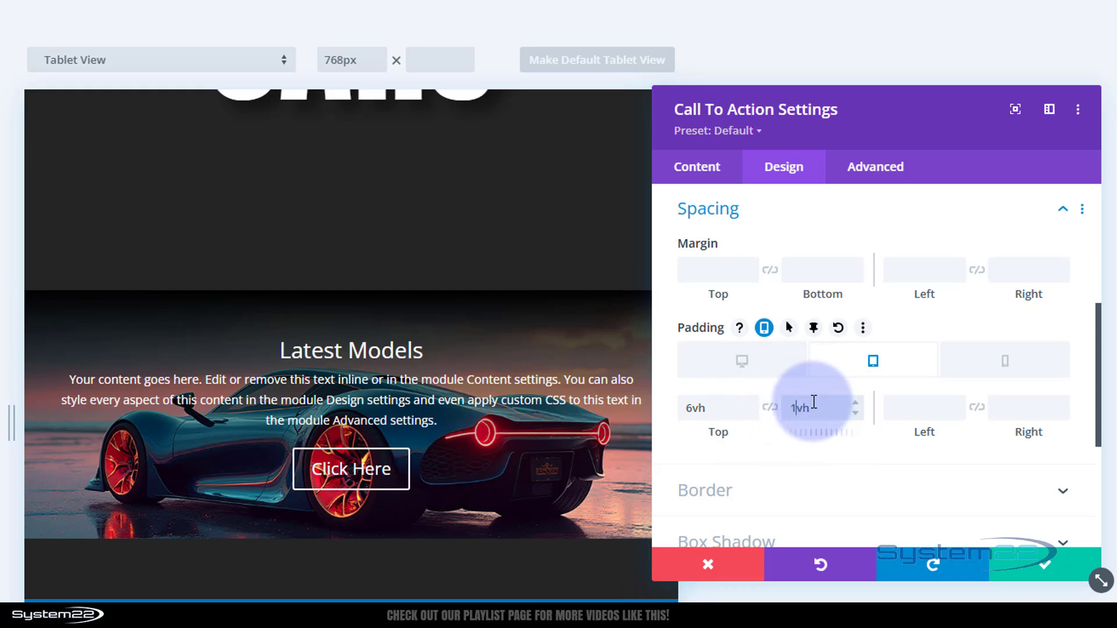
type("3")
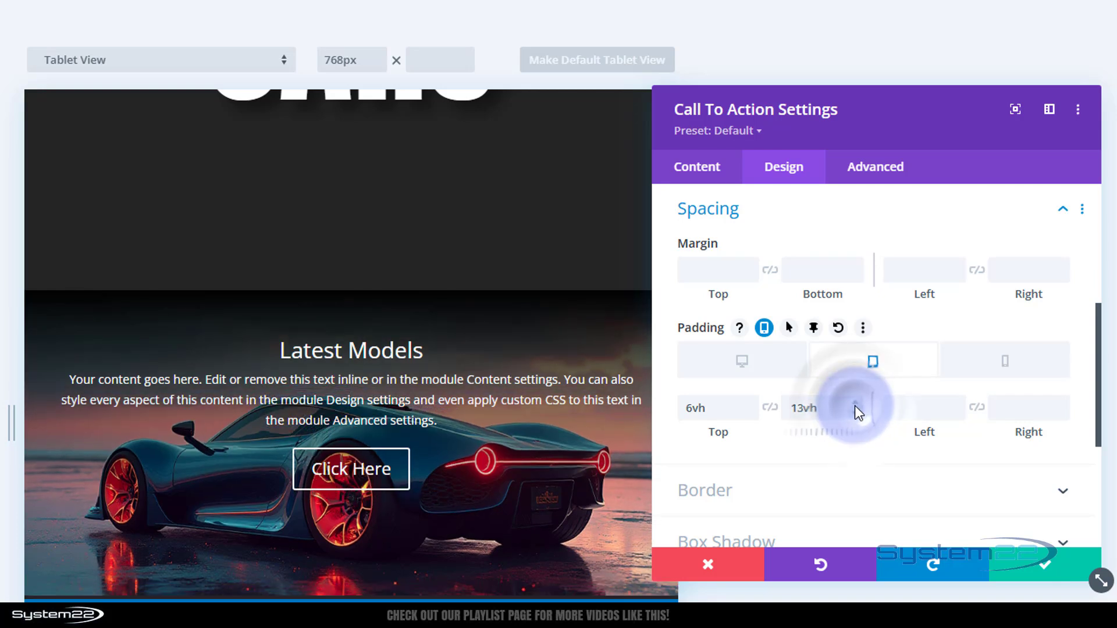
left_click(854, 406)
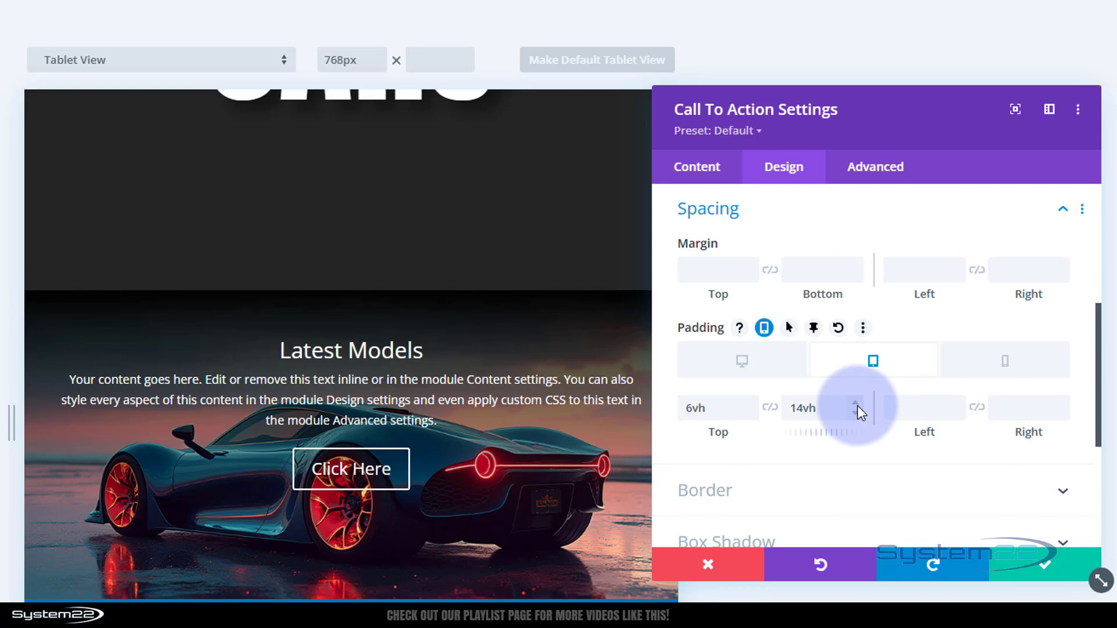
Step: Check the call to action's phone layout, and extend its spacing styles to all call to actions throughout this page, saving the module
left_click(998, 373)
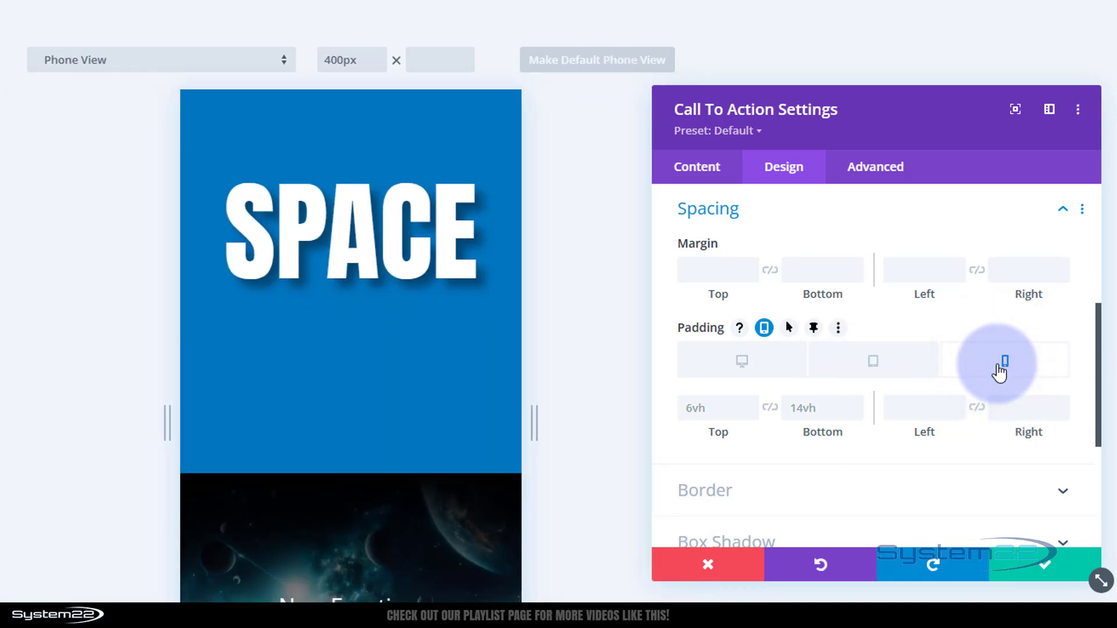
scroll(348, 386, "up", 3)
scroll(348, 387, "up", 5)
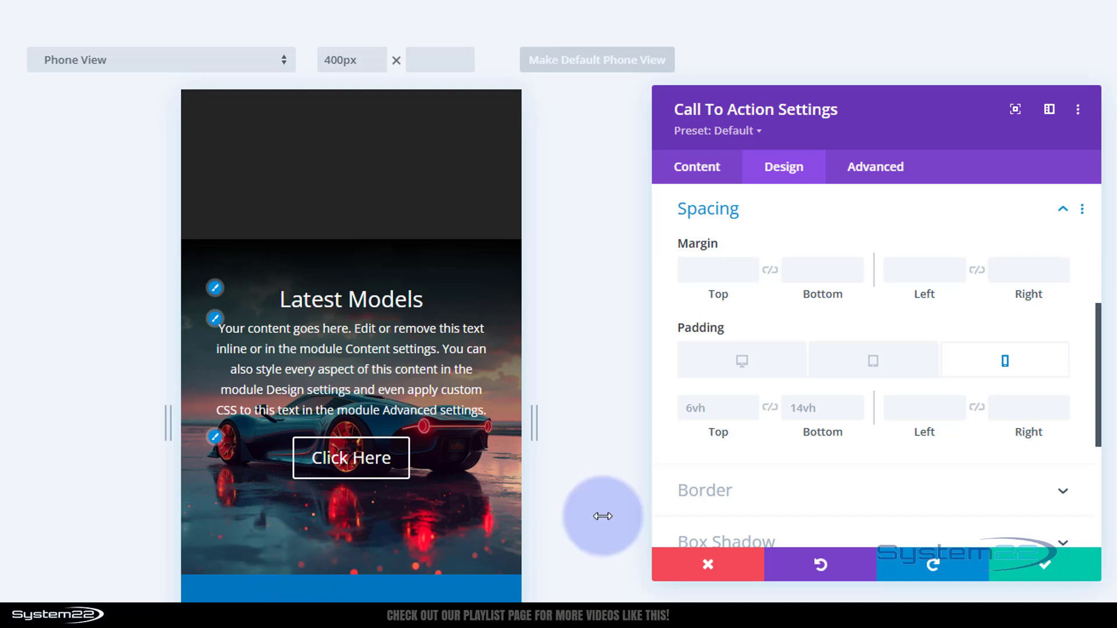
right_click(740, 218)
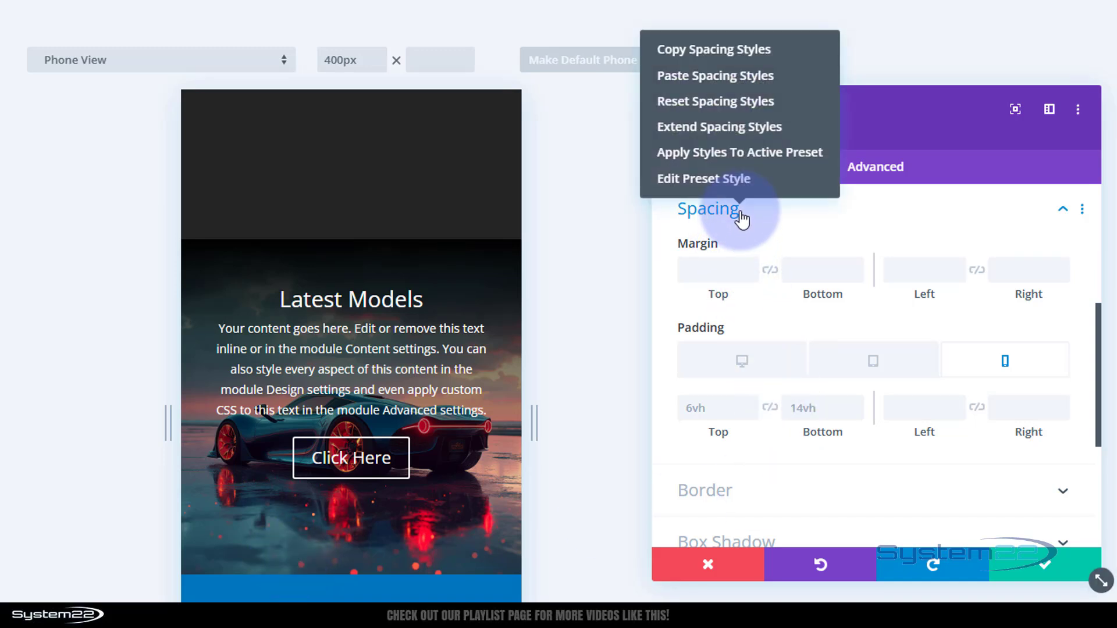
left_click(717, 126)
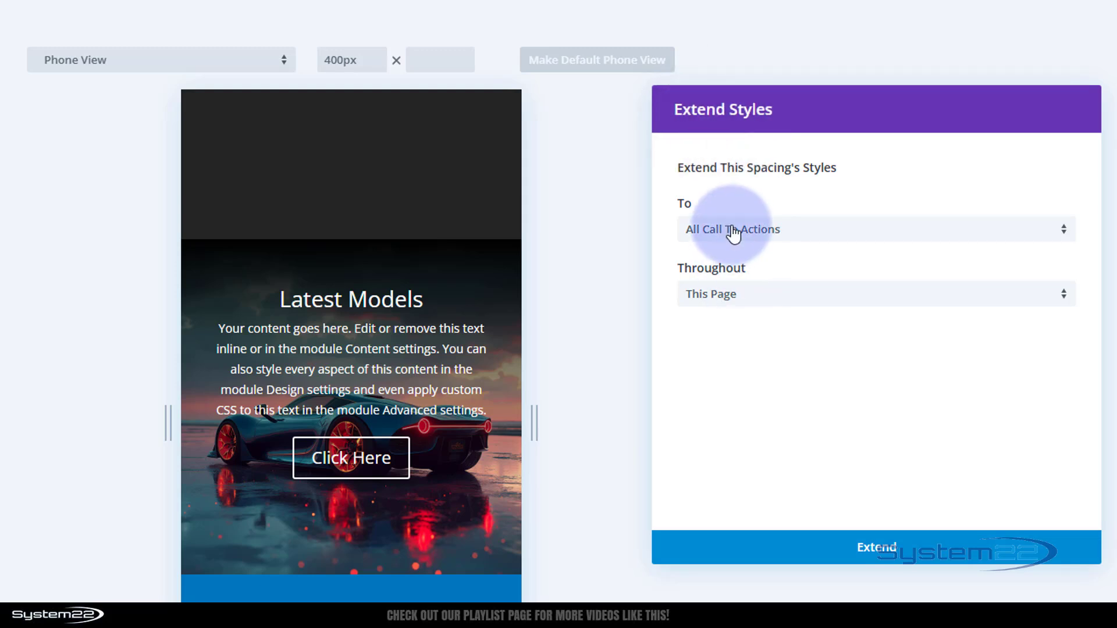
left_click(875, 553)
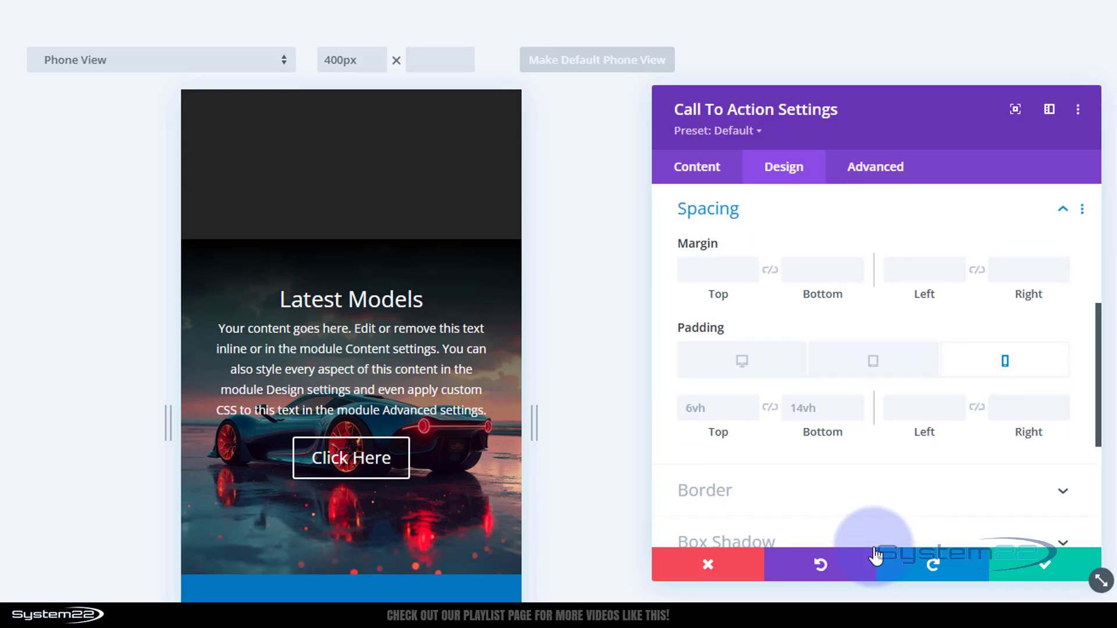
left_click(1037, 575)
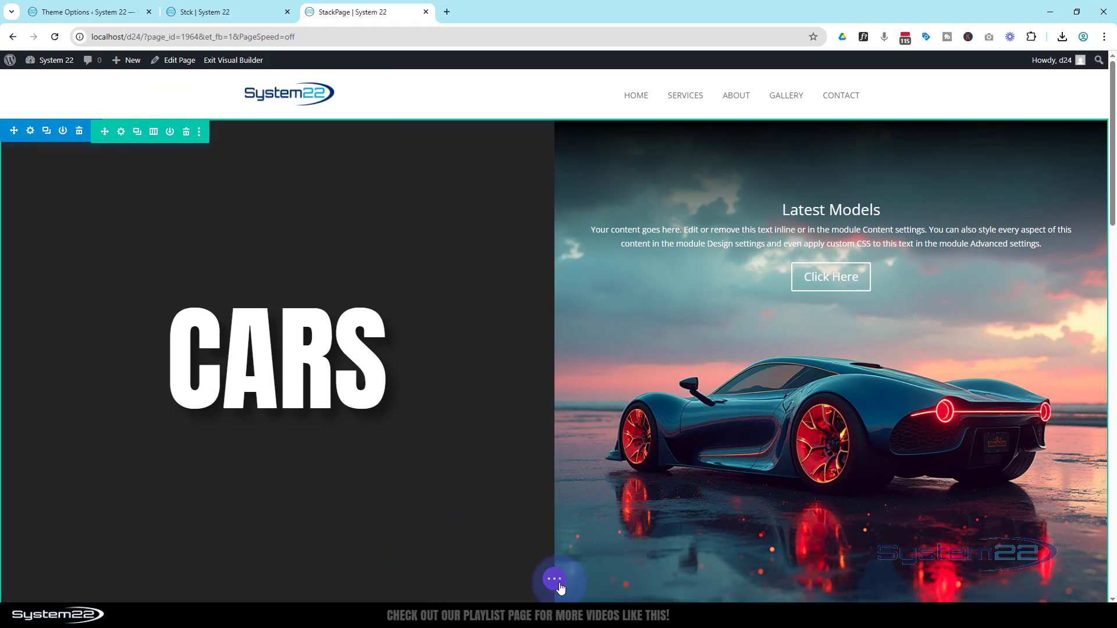
Step: Save the page and exit the visual builder, scrolling through the live page to review the stacked sections
left_click(554, 579)
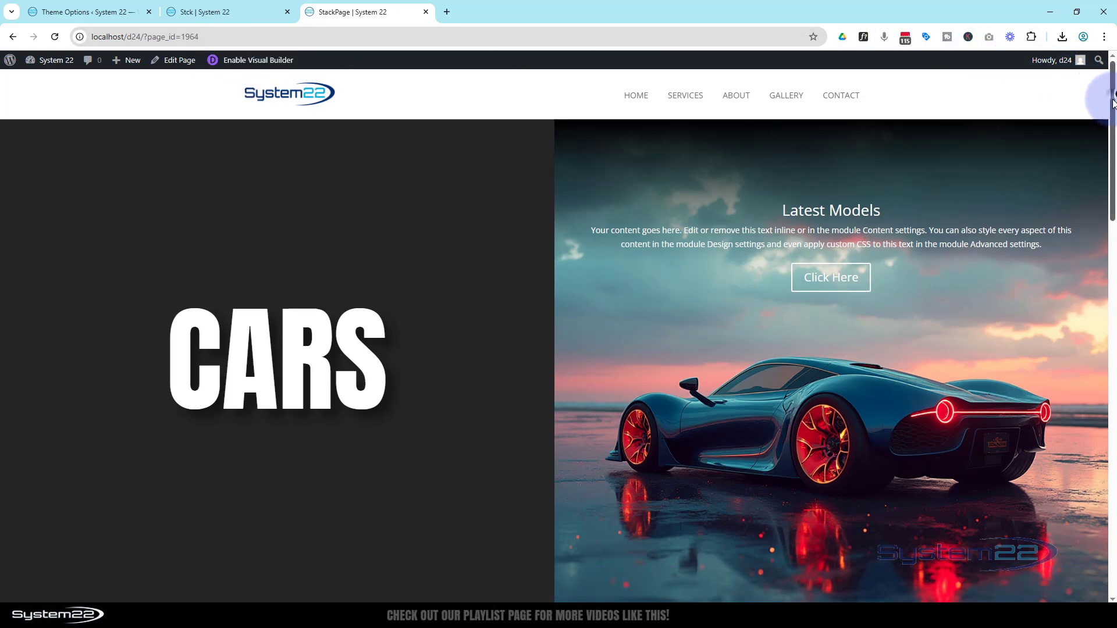
mouse_move(1112, 100)
left_mouse_down()
mouse_move(1114, 452)
mouse_move(1113, 99)
left_mouse_up()
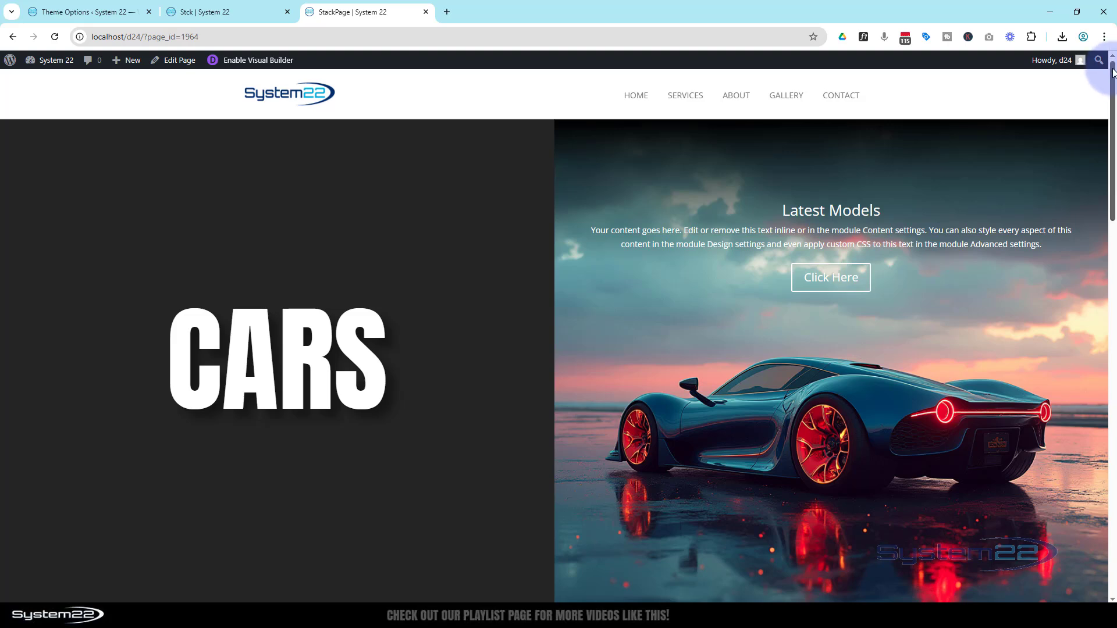
left_click_drag(1114, 72, 1113, 101)
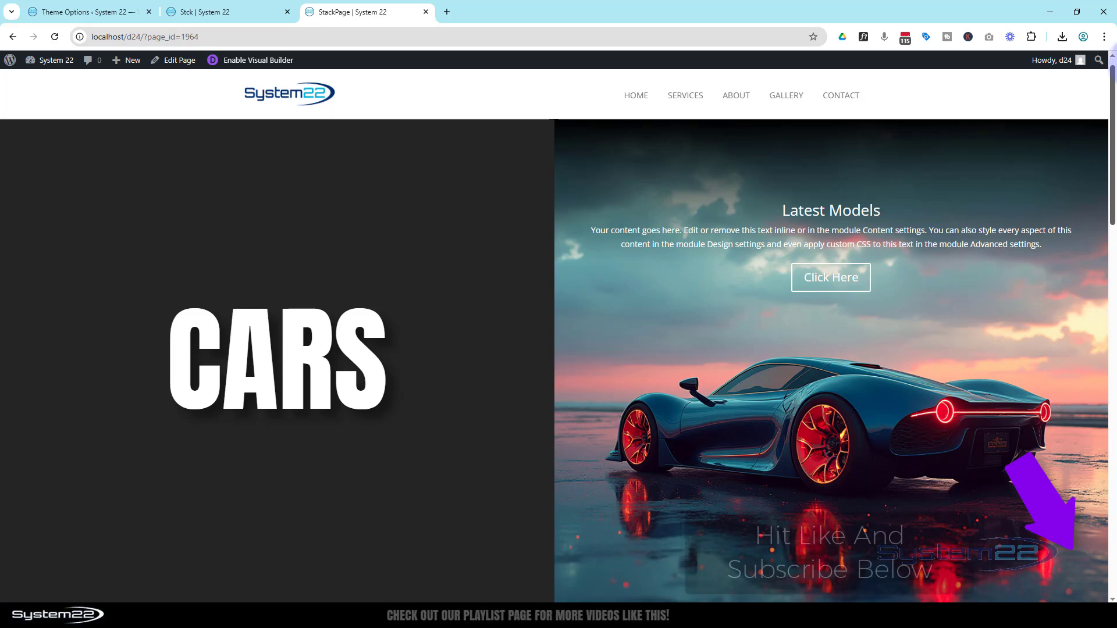